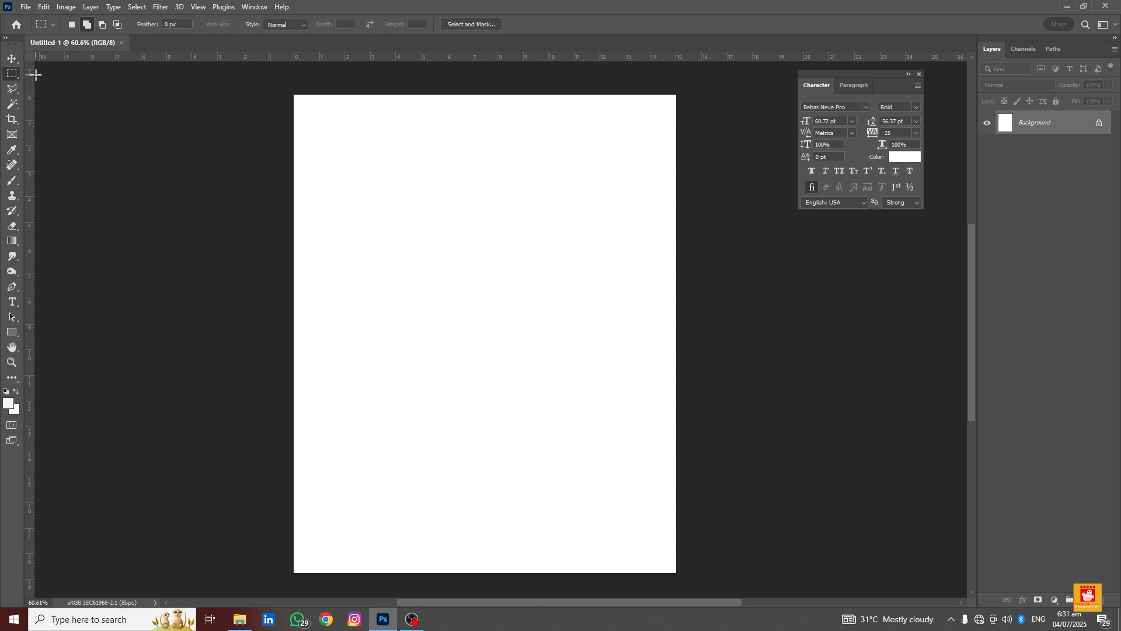
Select the Lasso tool from the lasso tool group
right_click(13, 80)
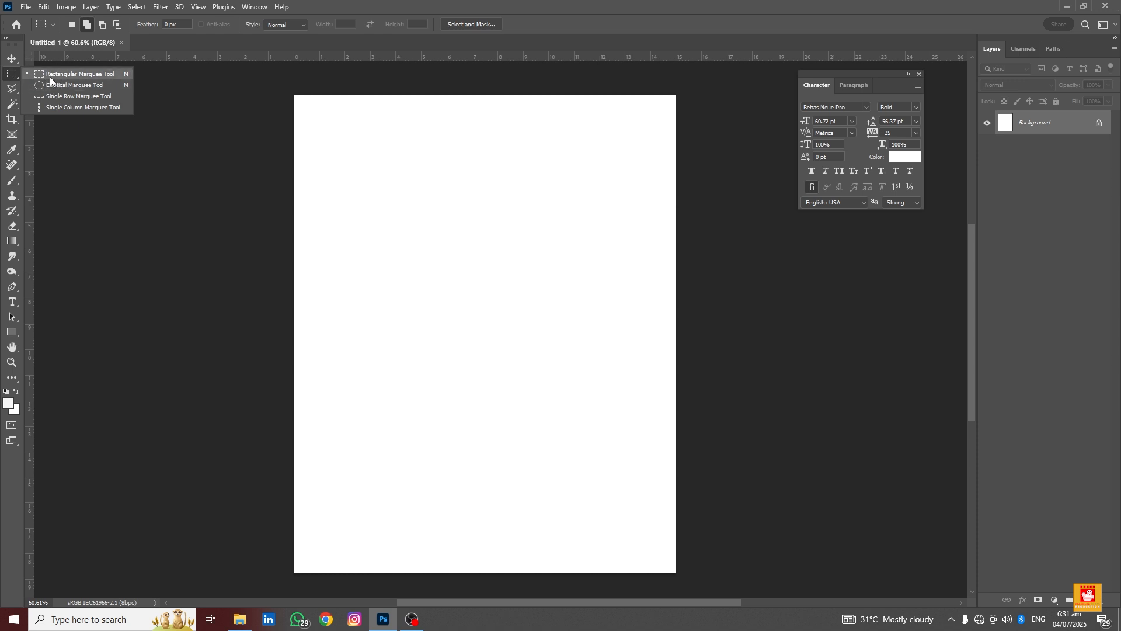
click(14, 88)
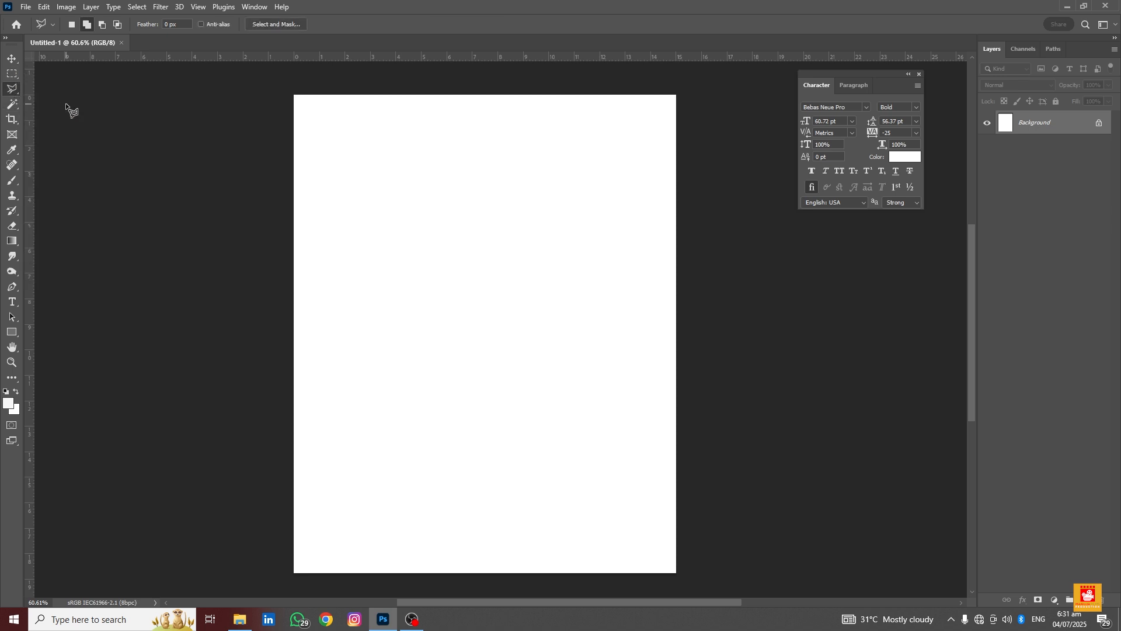
right_click(13, 89)
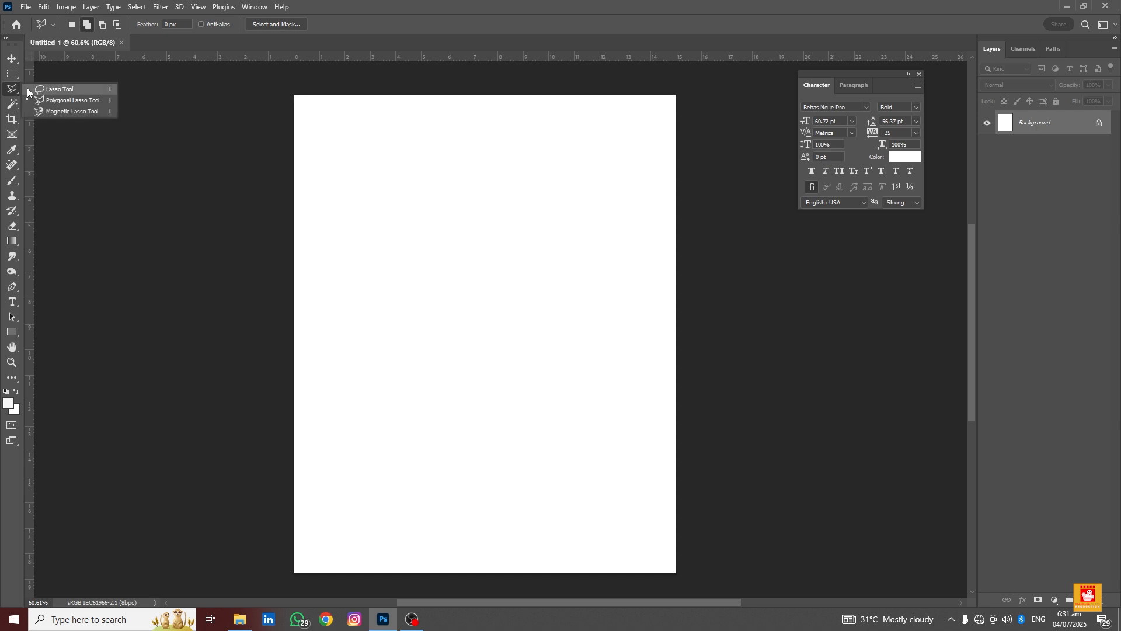
click(32, 87)
right_click(13, 94)
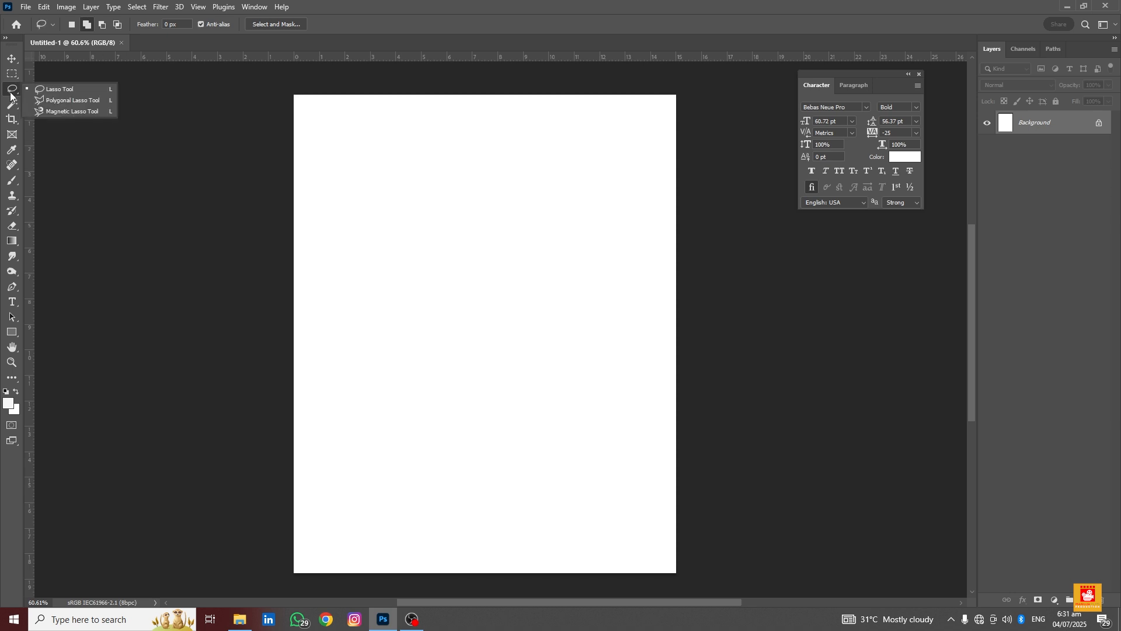
click(45, 91)
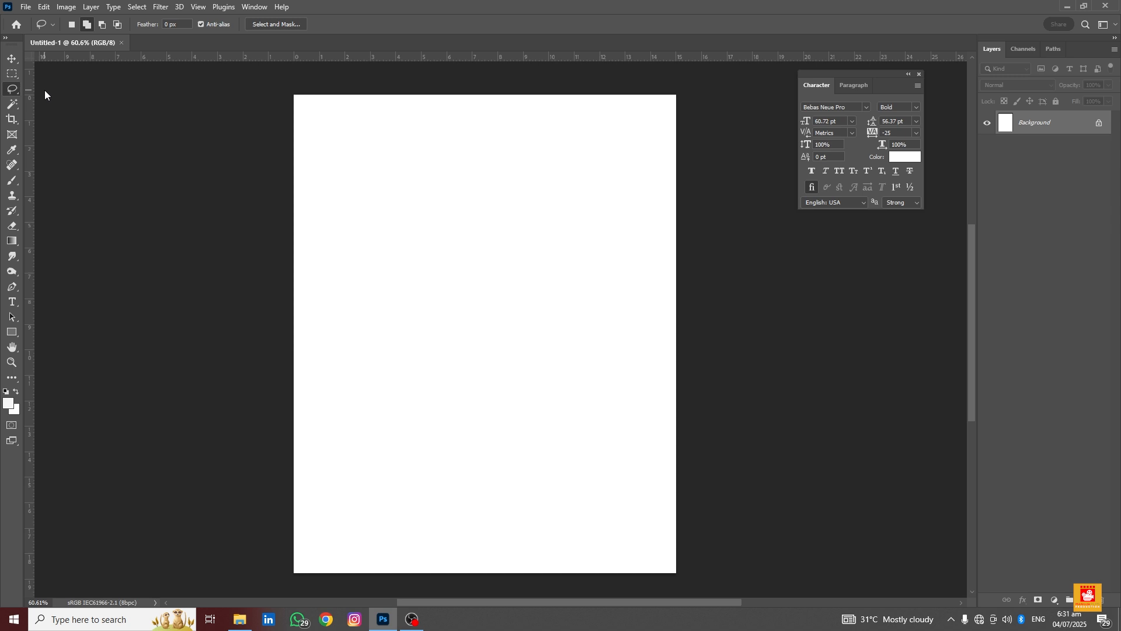
right_click(14, 89)
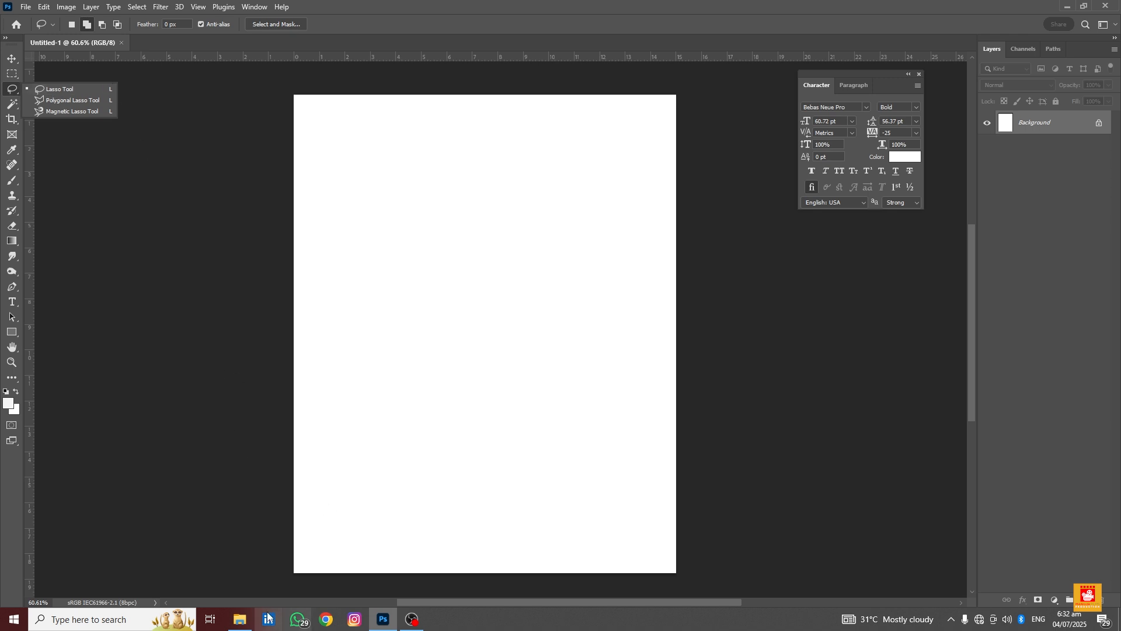
Open the albert-dera-ILip77SbmOE-unsplash portrait from the model png folder in Photoshop as a new document
click(244, 619)
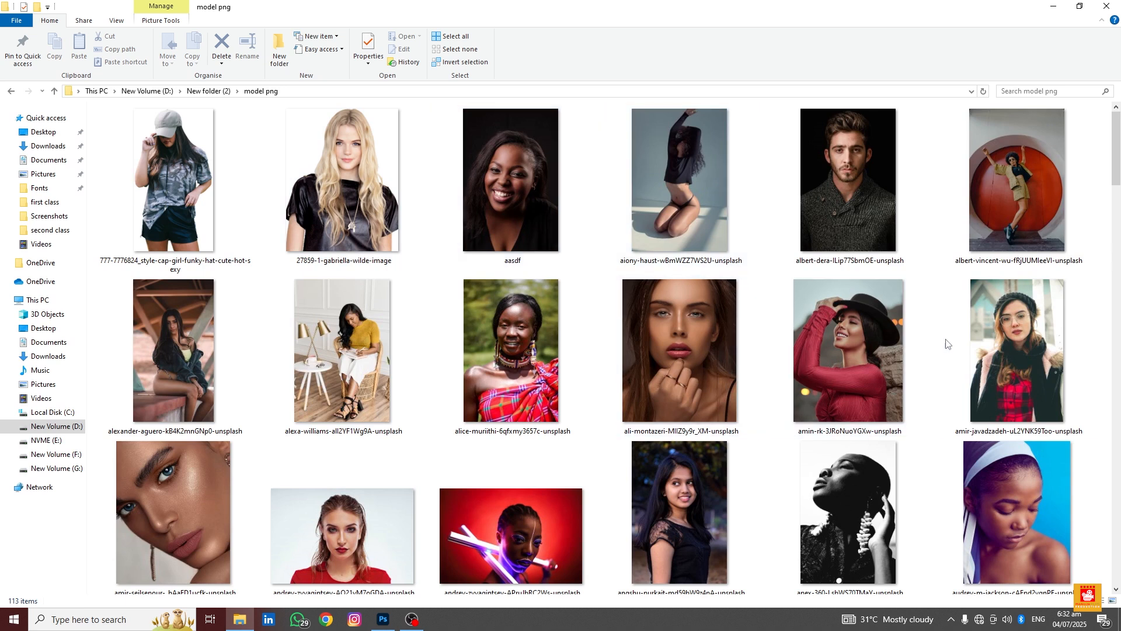
click(874, 188)
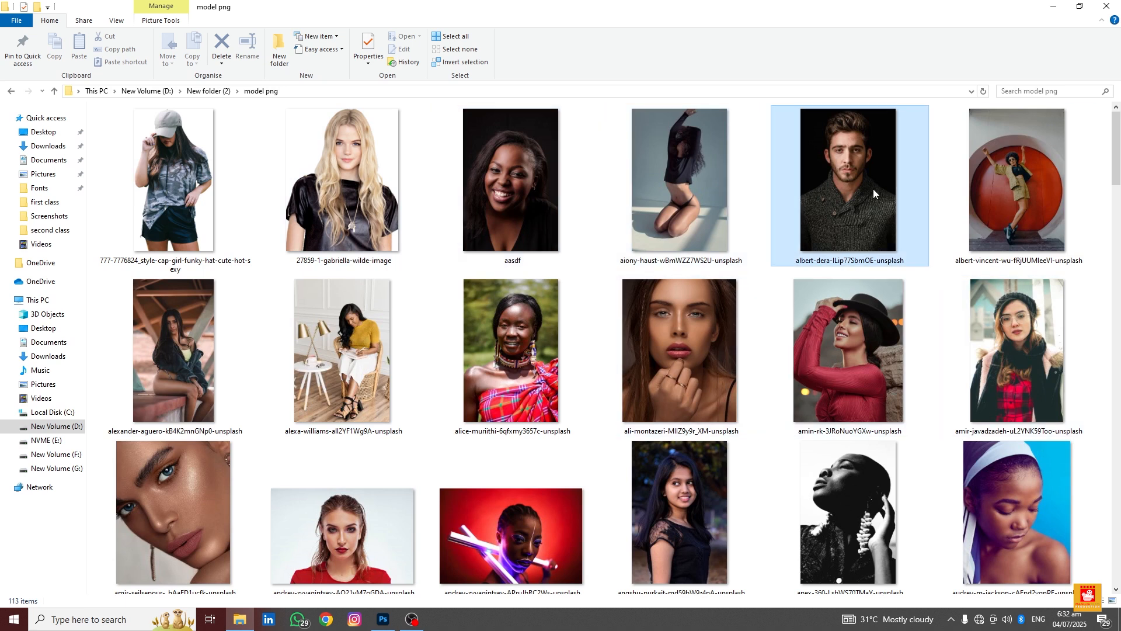
drag(864, 165, 395, 39)
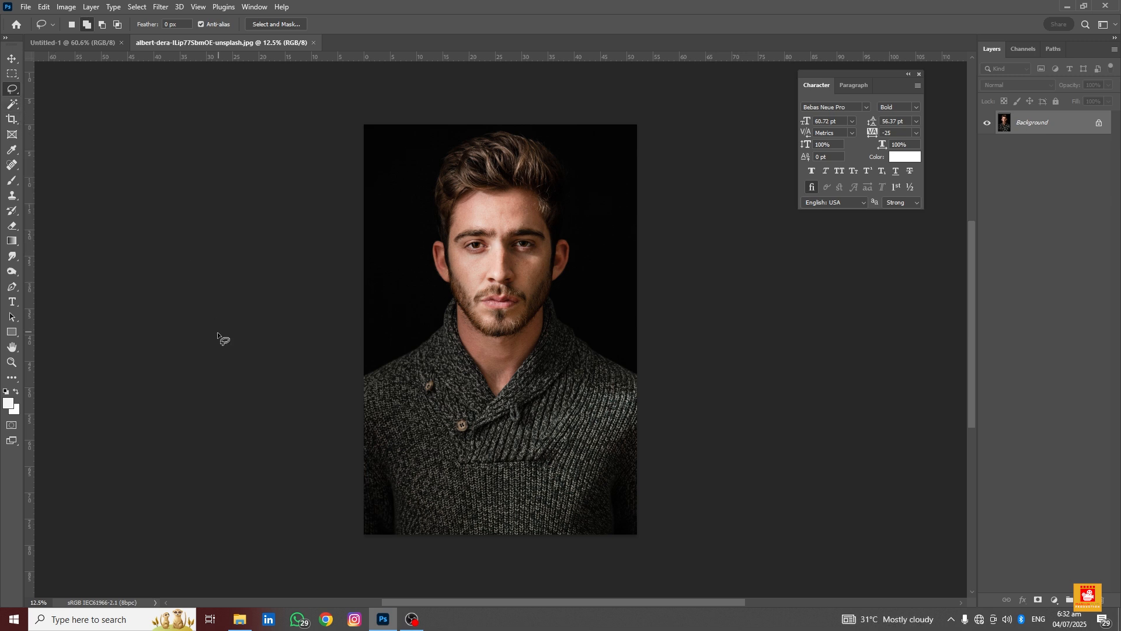
Duplicate the portrait's Background layer
scroll(386, 397, up, 2)
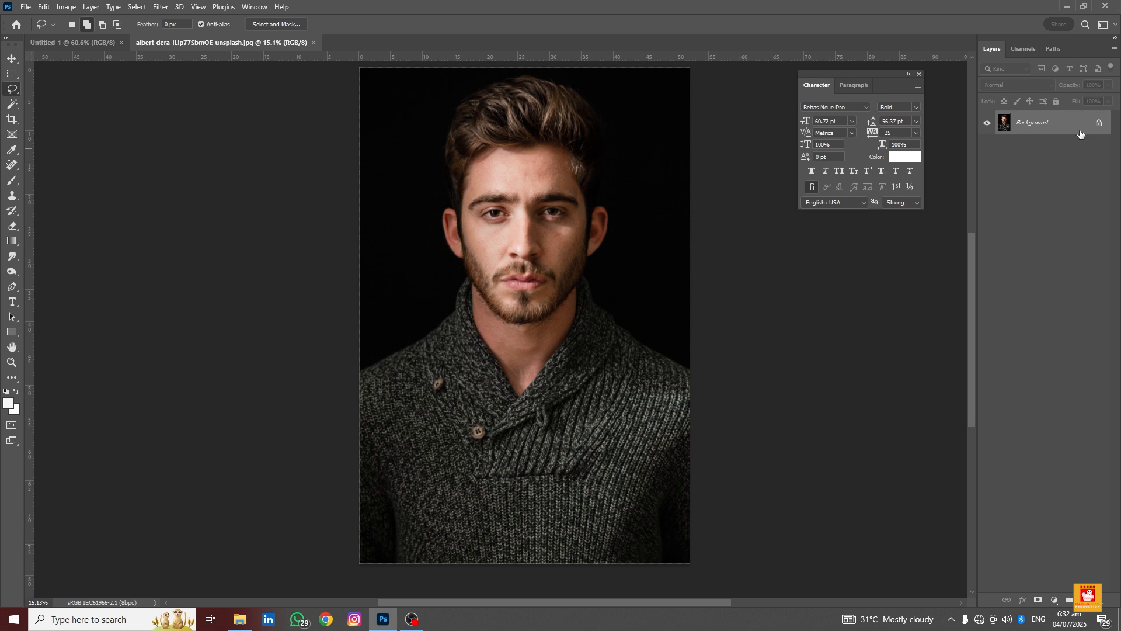
drag(1080, 134, 1080, 131)
key(ctrl+j)
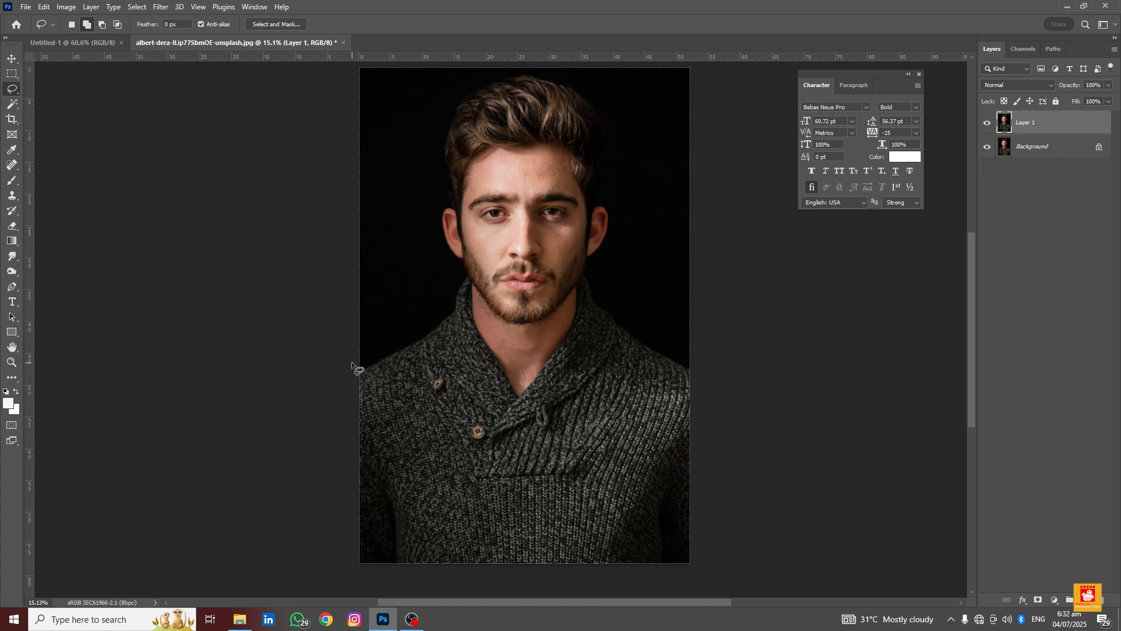
Trace a freehand lasso selection around the man's head and shoulders and copy it to a new layer
key(ctrl+plus)
scroll(347, 369, down, 1)
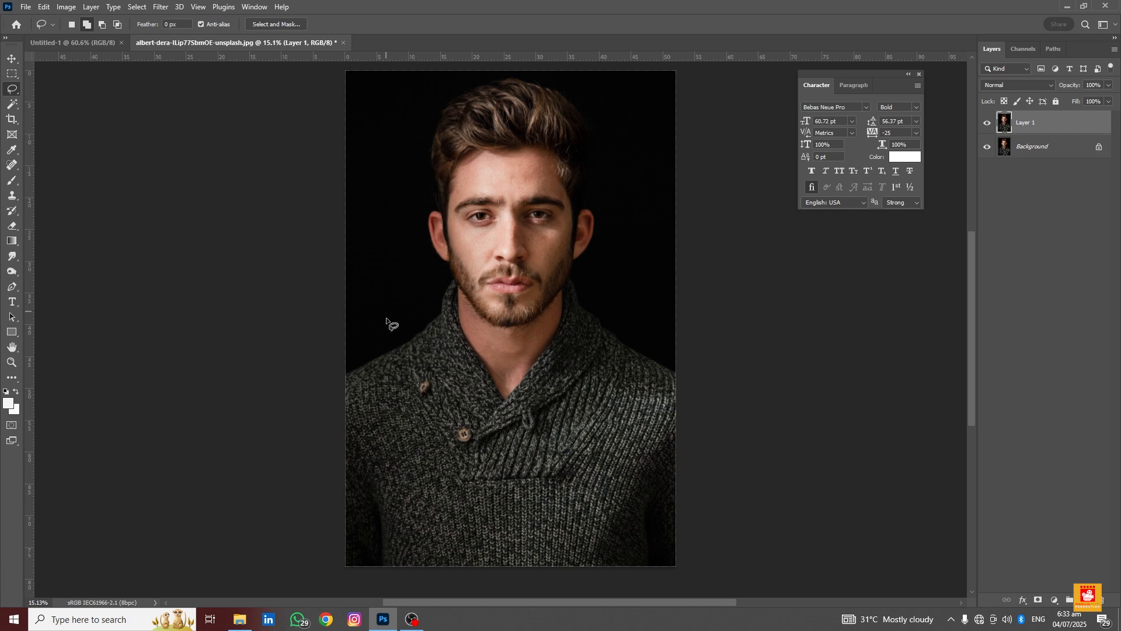
scroll(347, 383, up, 2)
scroll(346, 381, down, 1)
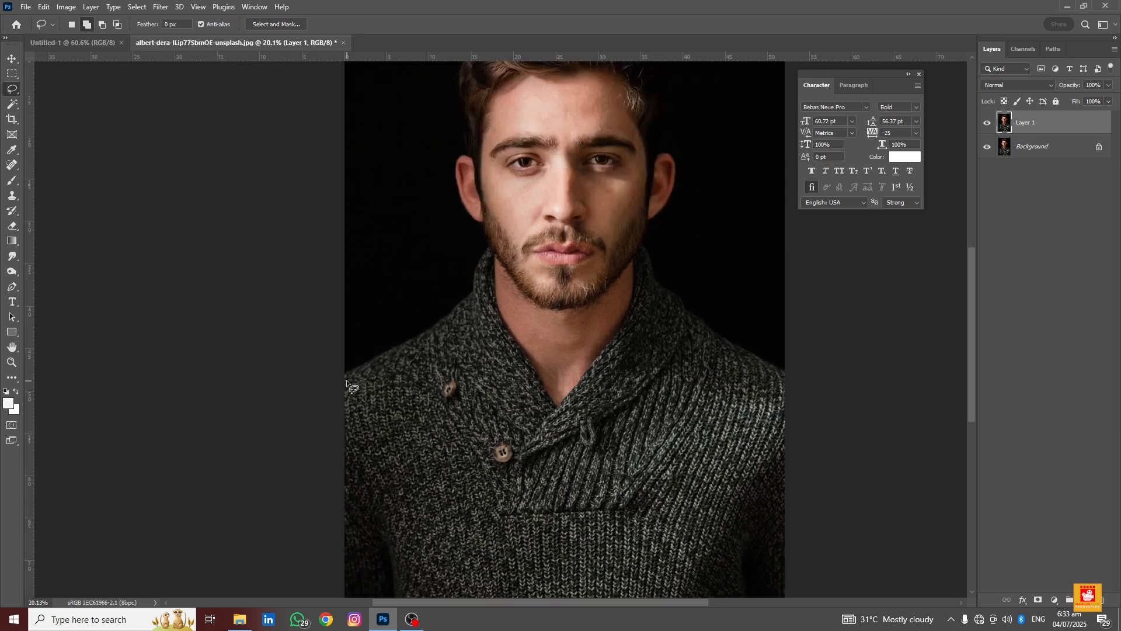
drag(333, 393, 272, 422)
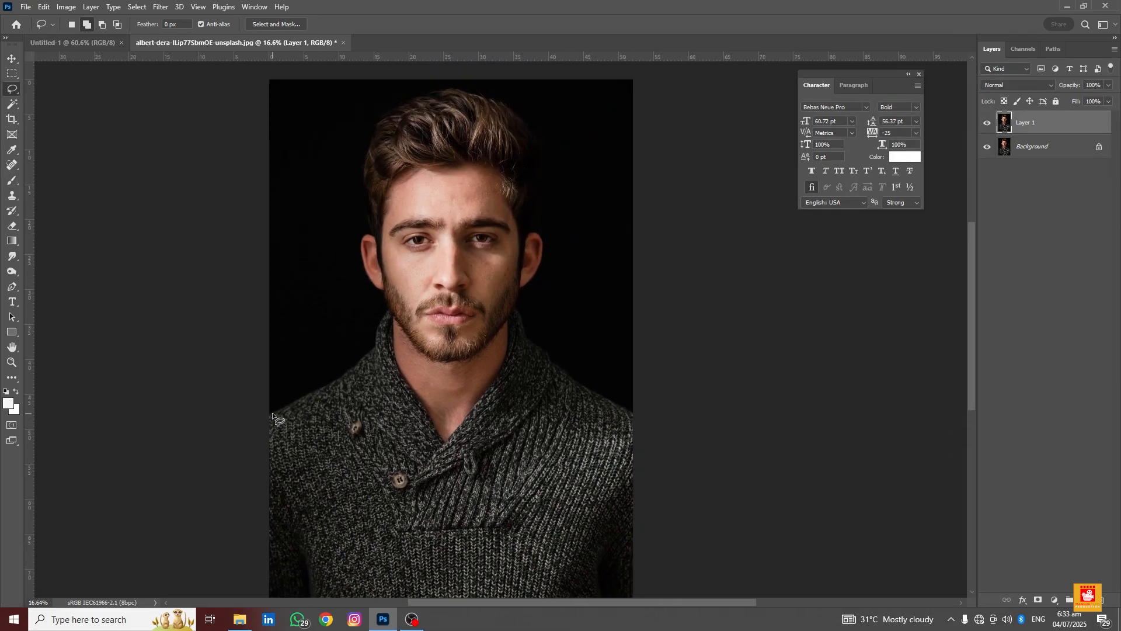
mouse_move(269, 415)
mouse_down()
mouse_move(295, 377)
mouse_move(332, 359)
mouse_move(357, 308)
mouse_move(329, 232)
mouse_move(344, 229)
mouse_move(334, 167)
mouse_move(344, 126)
mouse_move(385, 94)
mouse_move(426, 85)
mouse_move(489, 113)
mouse_move(500, 139)
mouse_move(495, 218)
mouse_move(511, 244)
mouse_move(488, 290)
mouse_move(495, 331)
mouse_move(604, 411)
mouse_up()
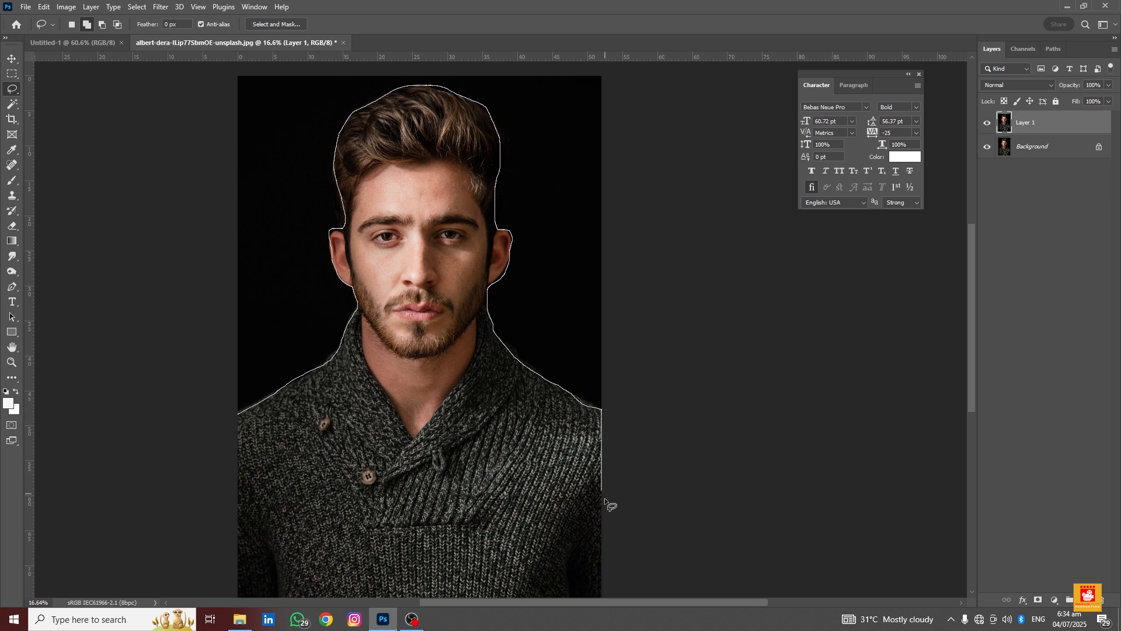
mouse_move(587, 563)
mouse_down()
mouse_move(368, 542)
mouse_move(249, 547)
mouse_move(231, 517)
mouse_move(232, 416)
mouse_up()
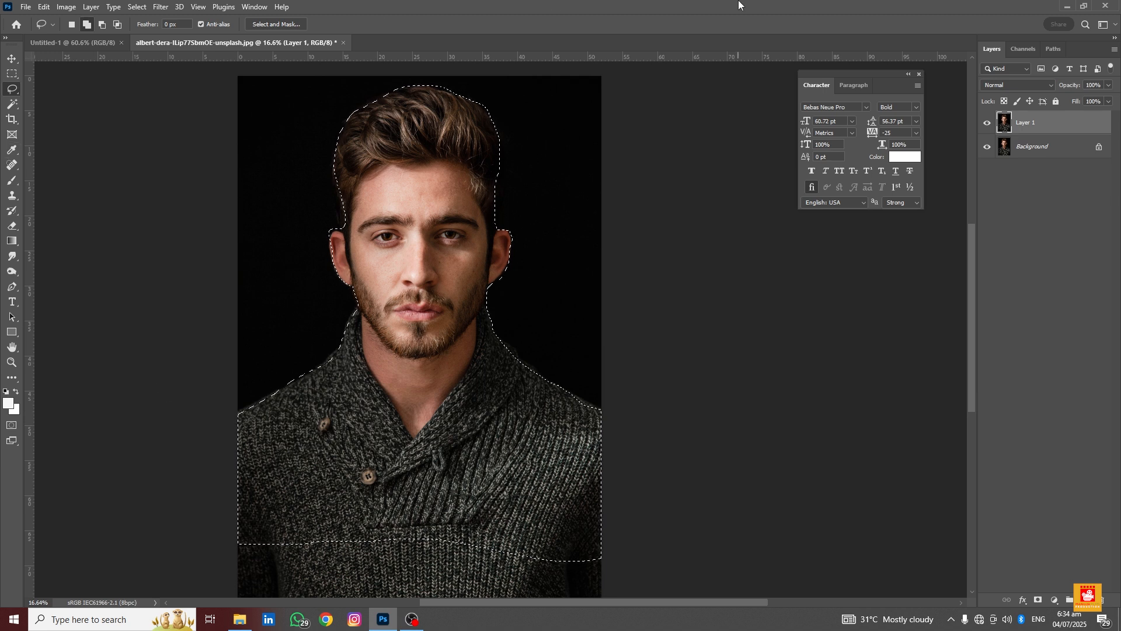
key(ctrl+j)
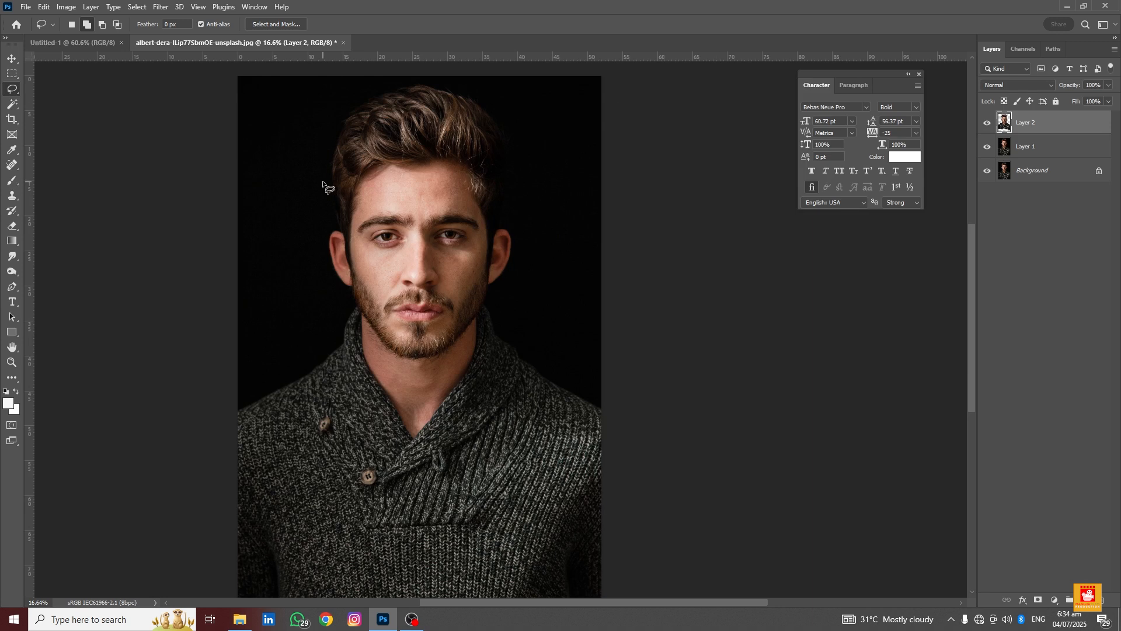
Move the cut-out layer into the Untitled-1 document
key(v)
mouse_move(420, 236)
mouse_down()
mouse_move(288, 175)
mouse_move(152, 70)
mouse_move(99, 49)
mouse_move(544, 272)
mouse_up()
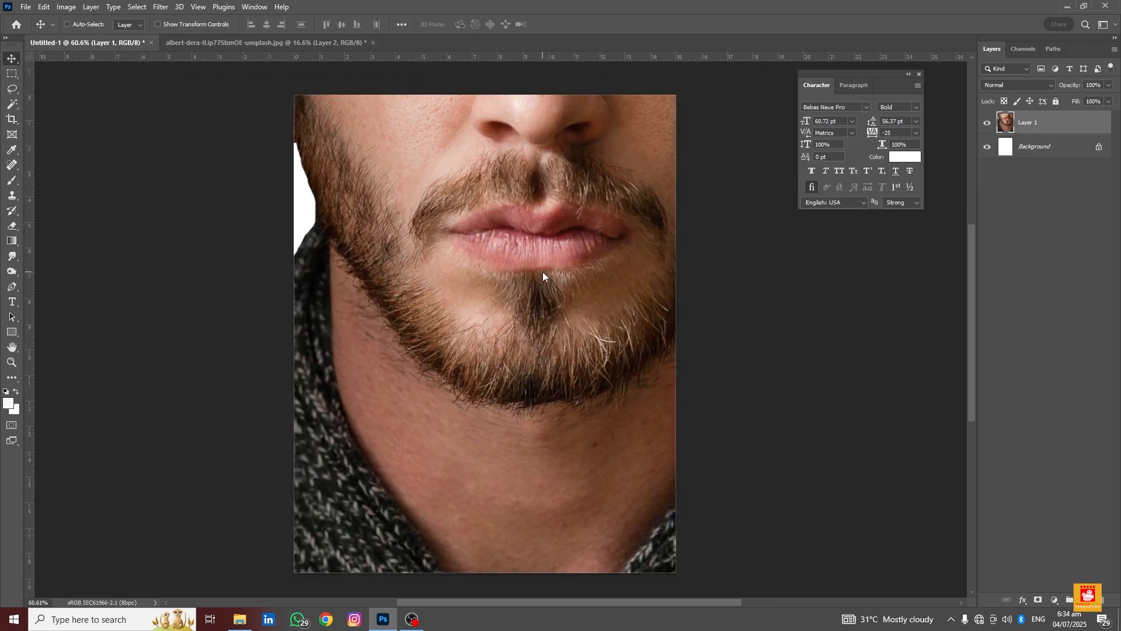
Scale the placed cut-out down to about 29% with Free Transform and position it over the canvas
key(ctrl)
key(ctrl+t)
scroll(544, 272, down, 4)
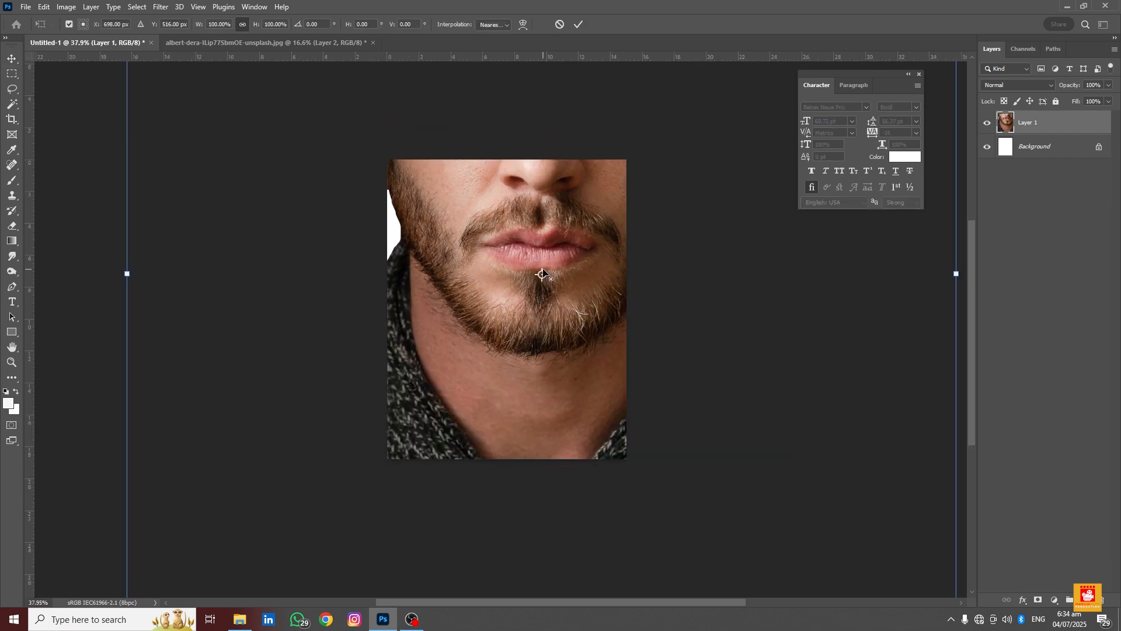
scroll(543, 273, down, 3)
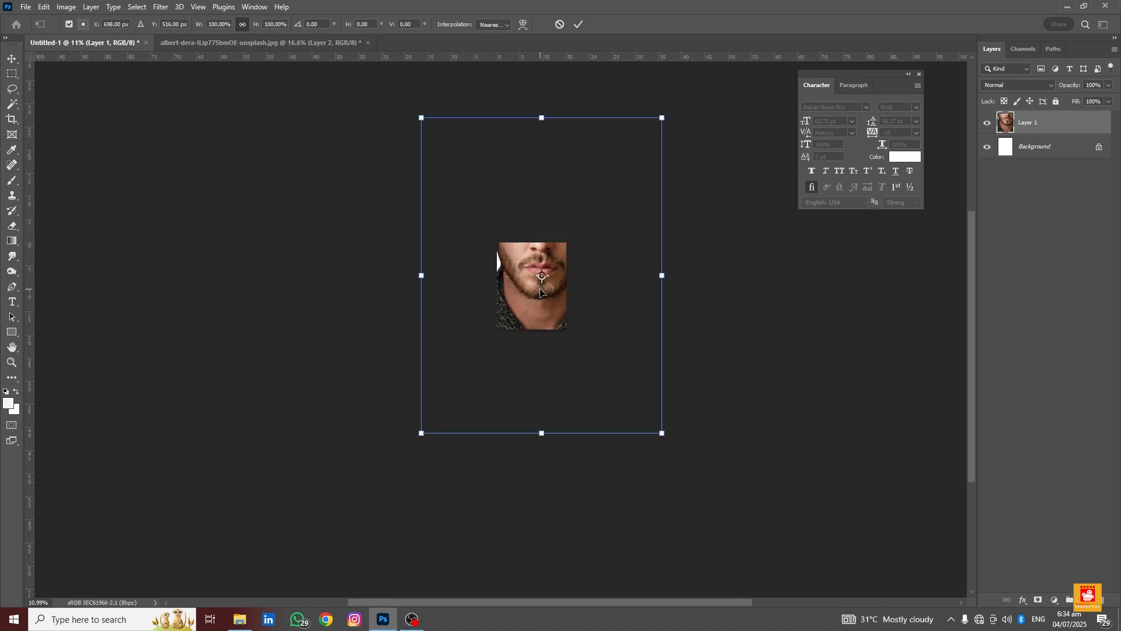
scroll(541, 281, up, 2)
scroll(540, 286, down, 1)
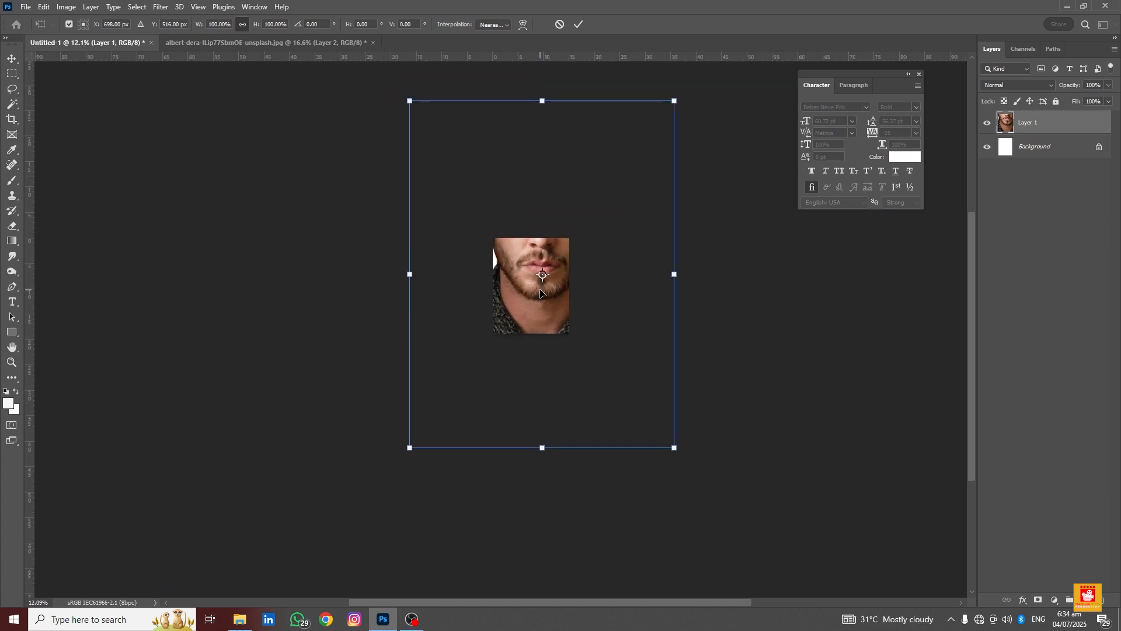
scroll(540, 294, up, 1)
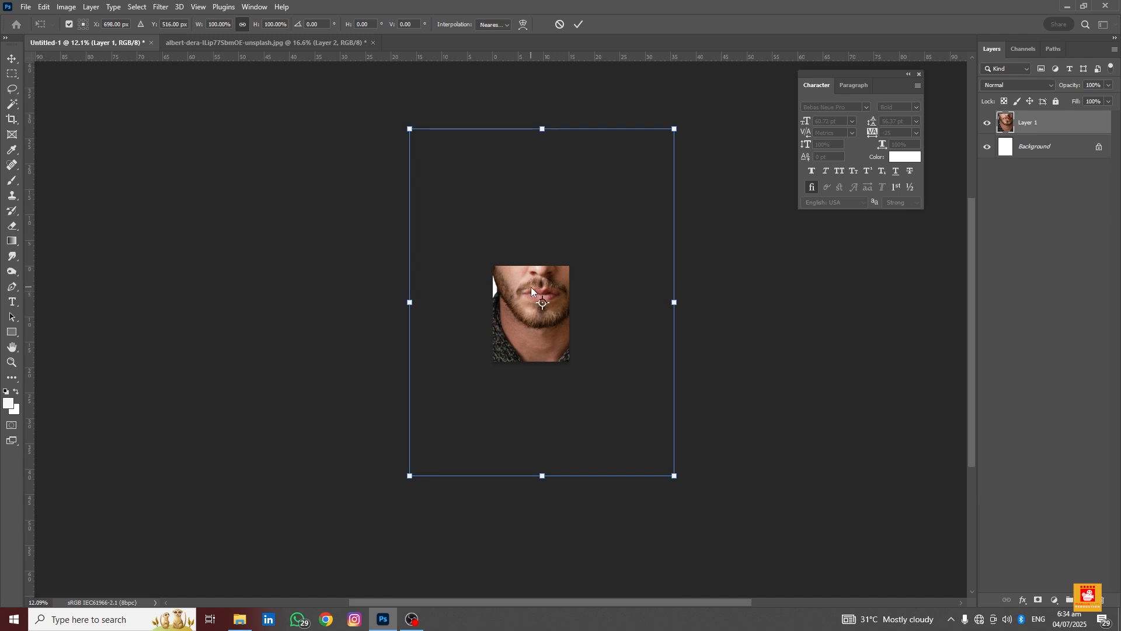
scroll(524, 300, up, 3)
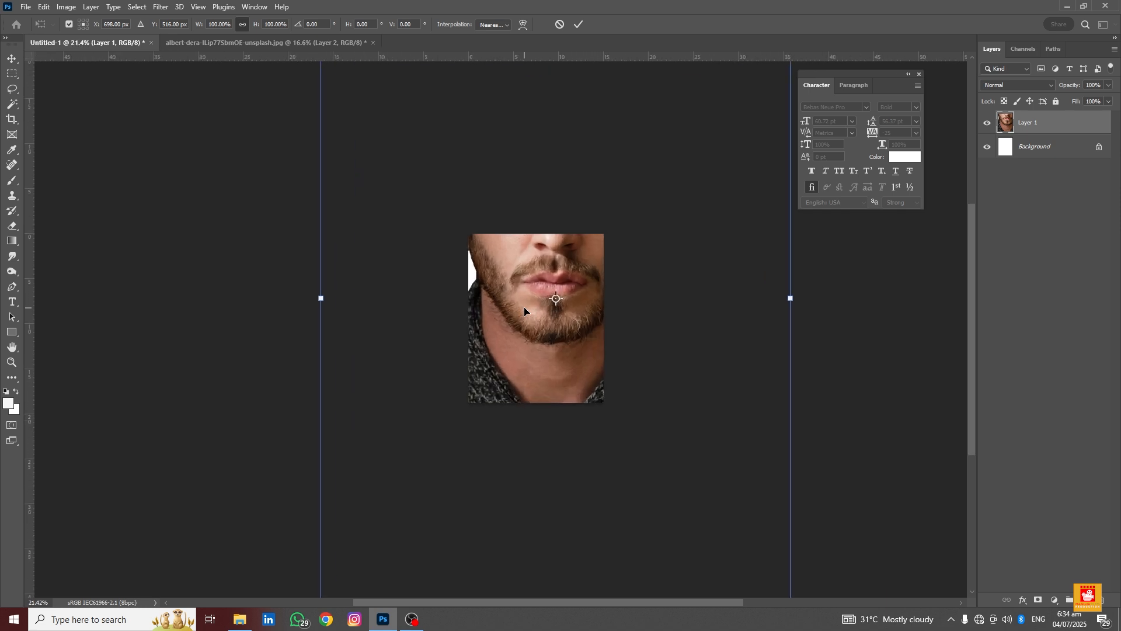
scroll(524, 309, up, 5)
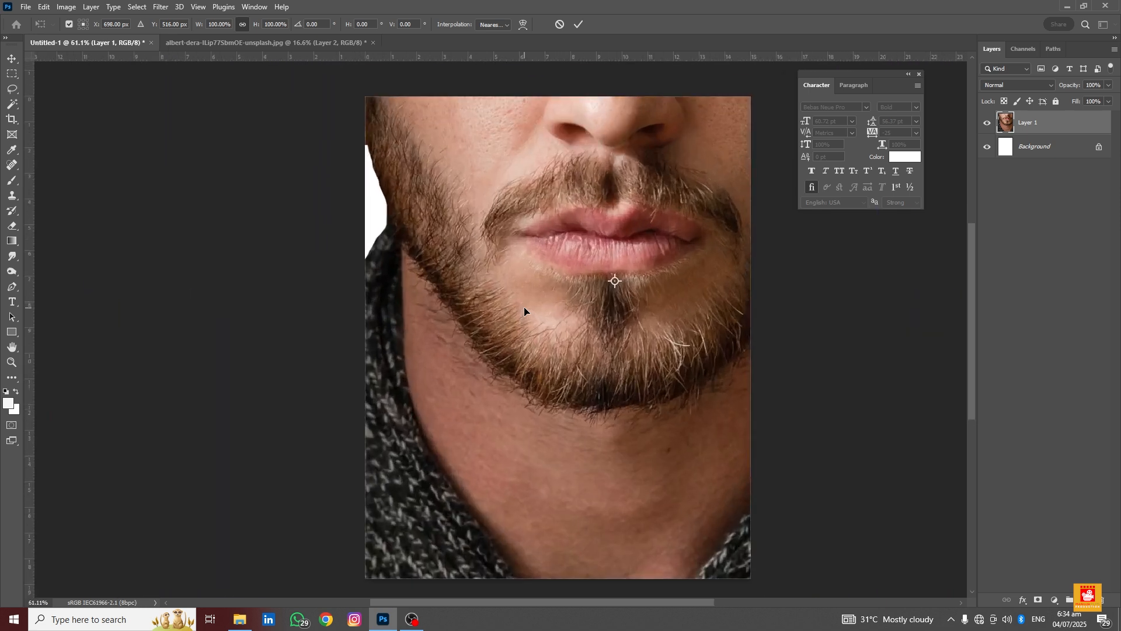
scroll(524, 307, down, 8)
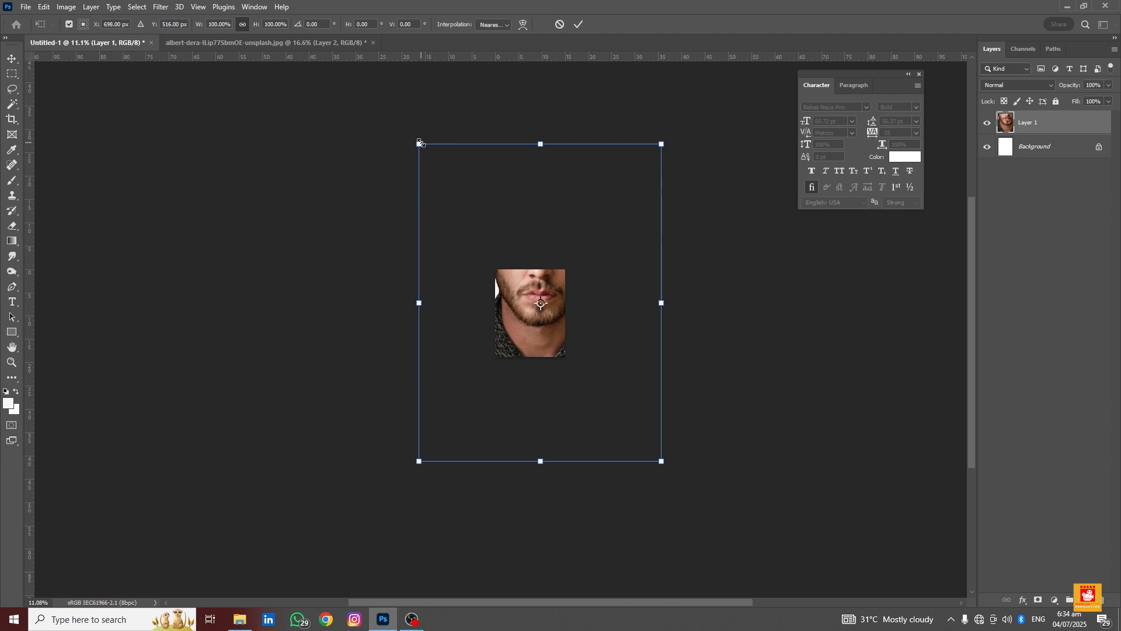
drag(417, 142, 515, 261)
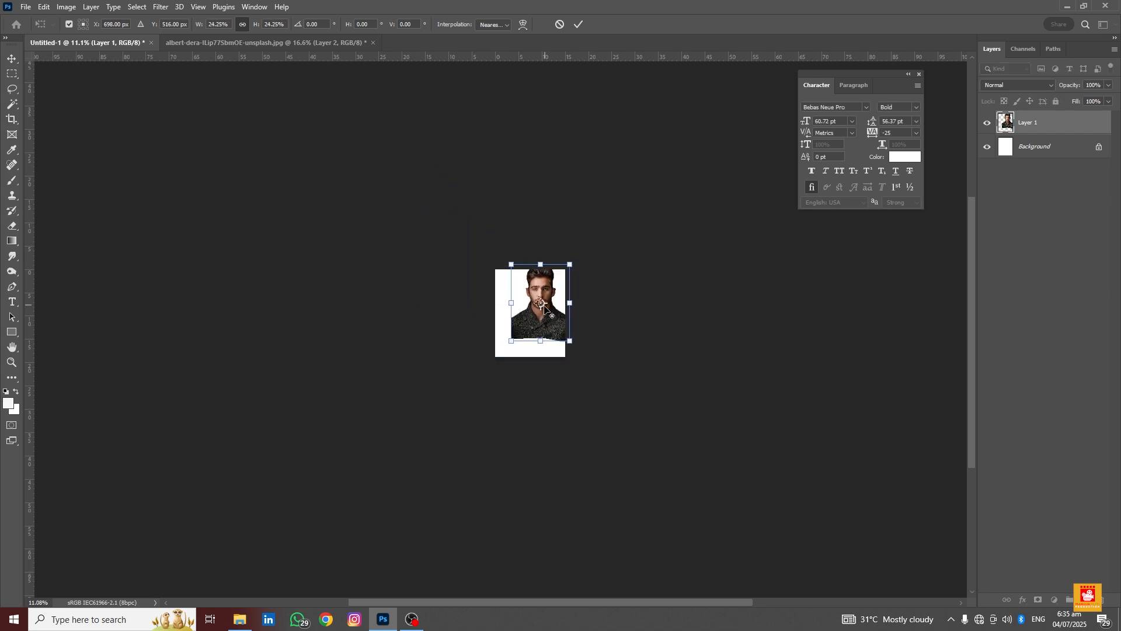
scroll(542, 313, up, 8)
drag(543, 316, 528, 367)
drag(522, 255, 522, 220)
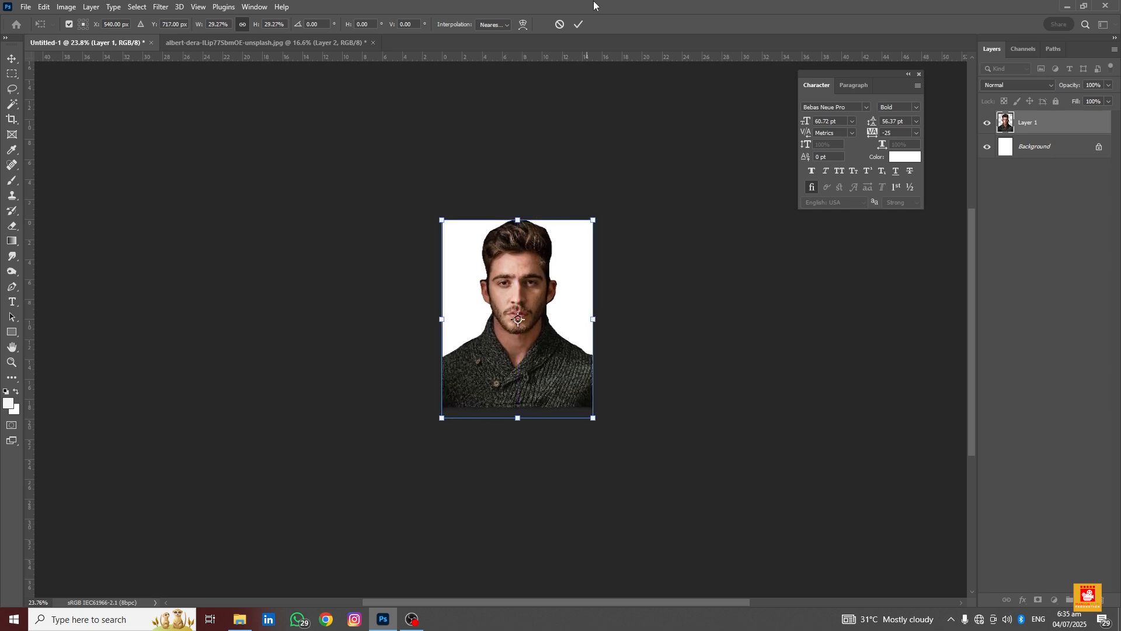
click(584, 24)
Delete the placed cut-out layer from the Untitled-1 document
alt+scroll(497, 290, up, 3)
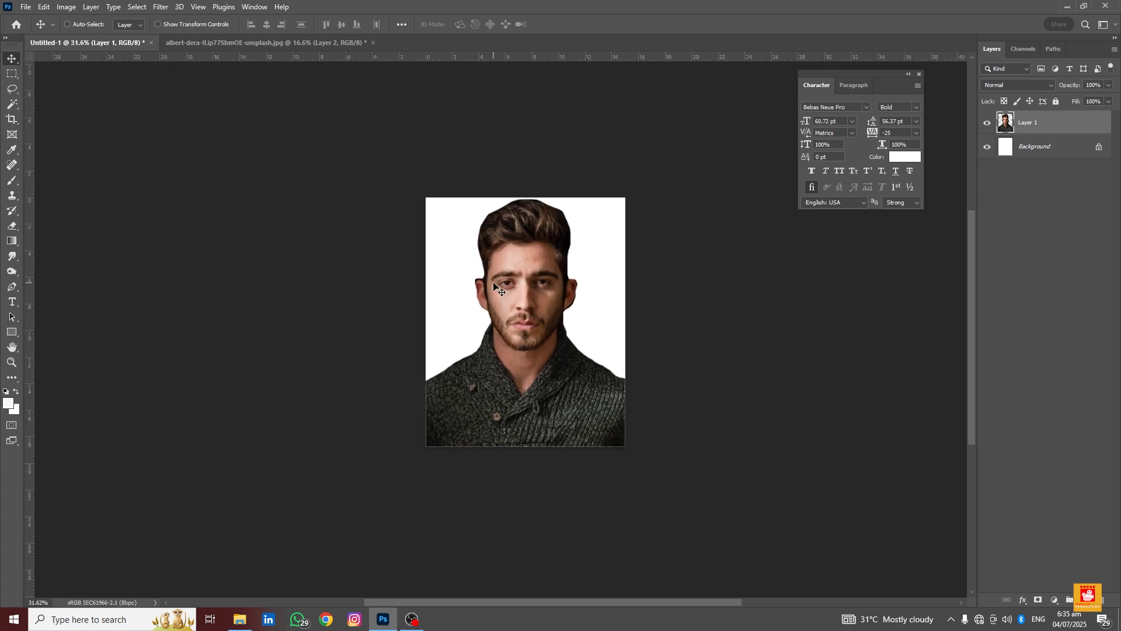
alt+scroll(501, 276, down, 3)
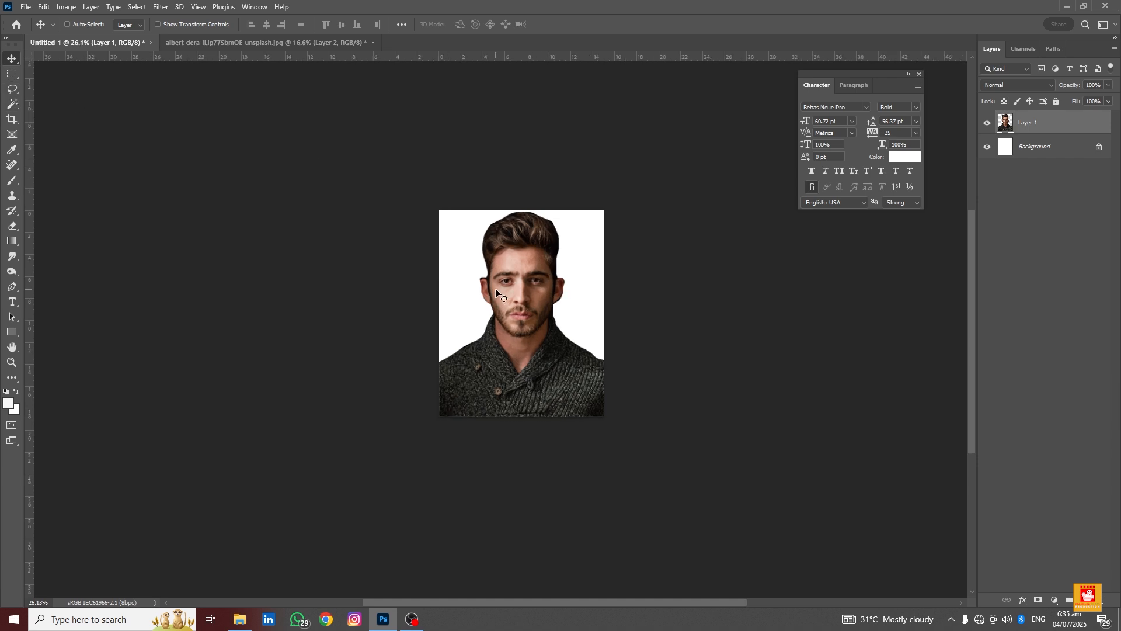
alt+scroll(501, 286, up, 5)
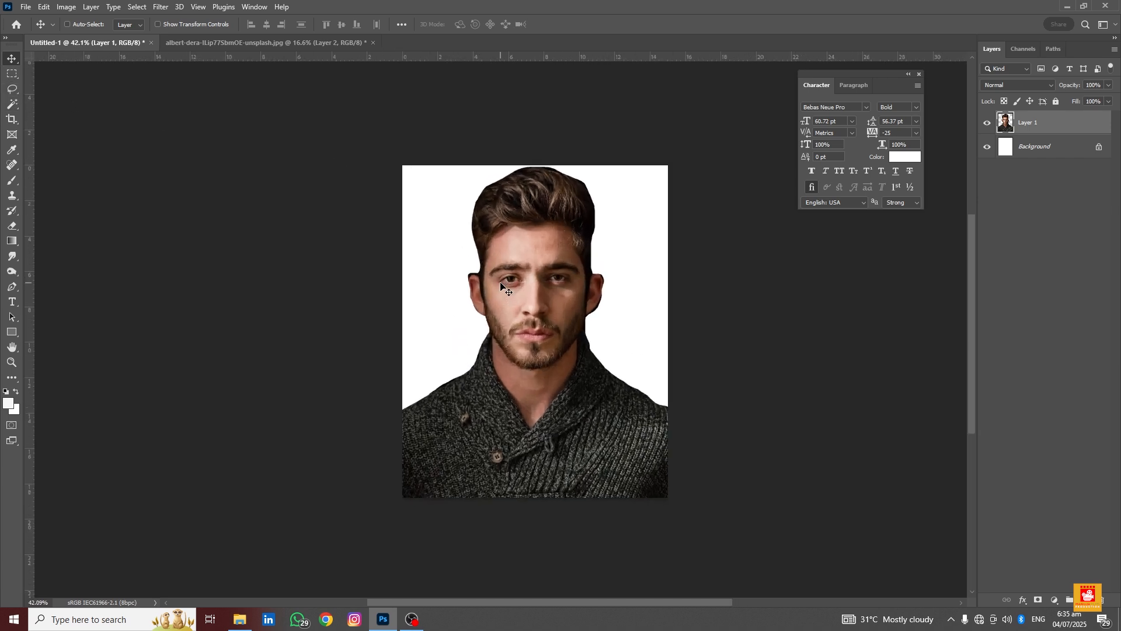
scroll(486, 270, up, 2)
scroll(495, 274, down, 2)
scroll(503, 274, down, 1)
scroll(504, 277, up, 2)
scroll(504, 279, up, 2)
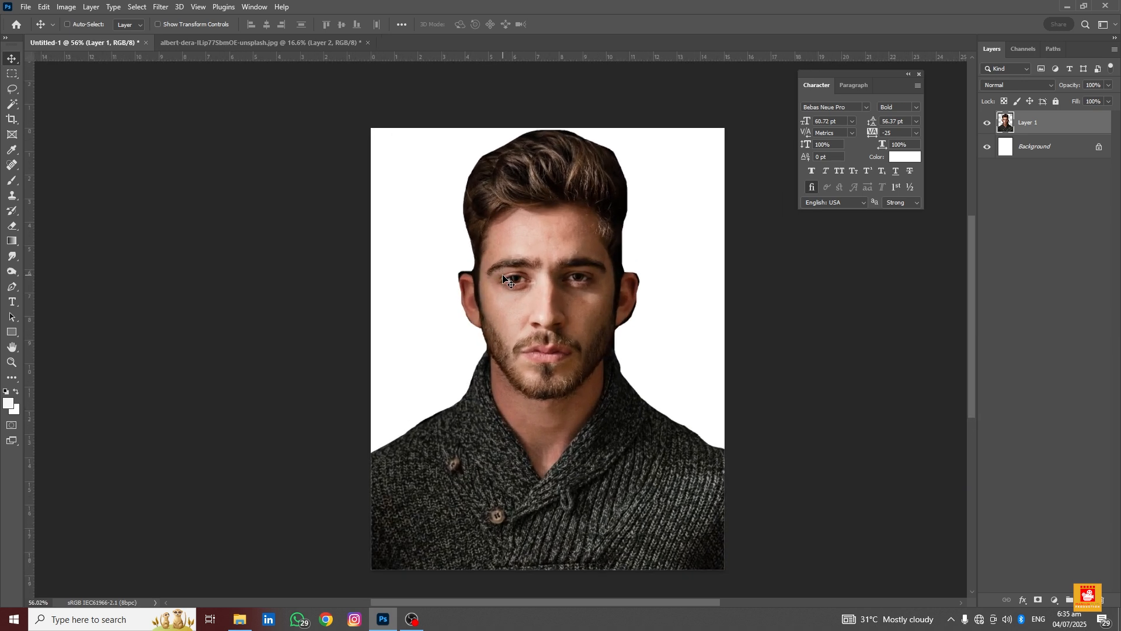
scroll(504, 279, down, 2)
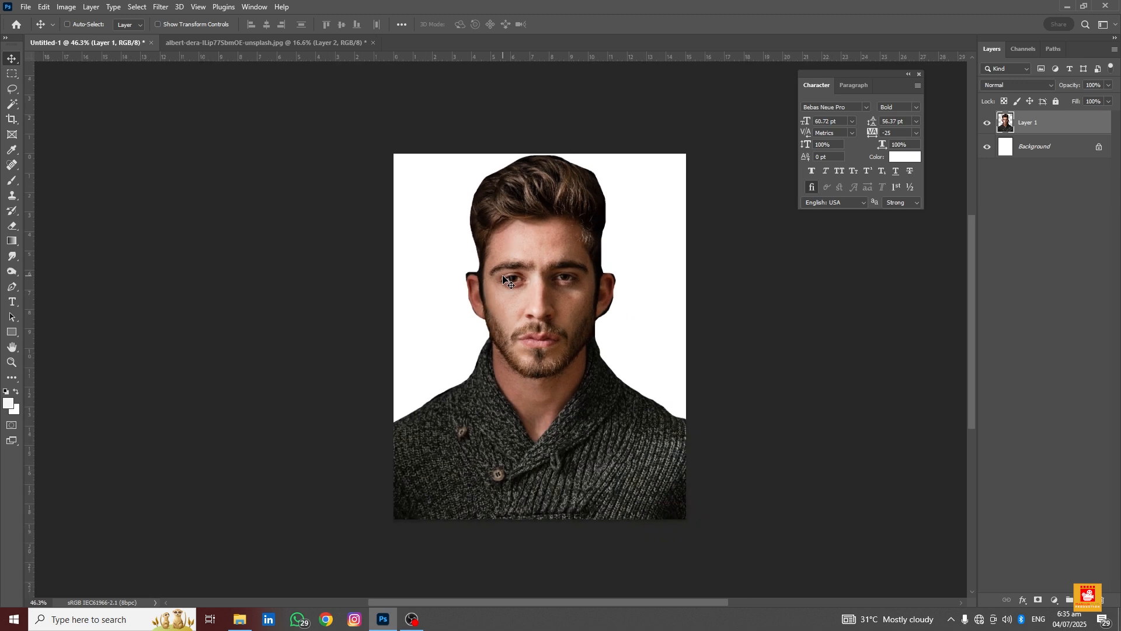
key(Delete)
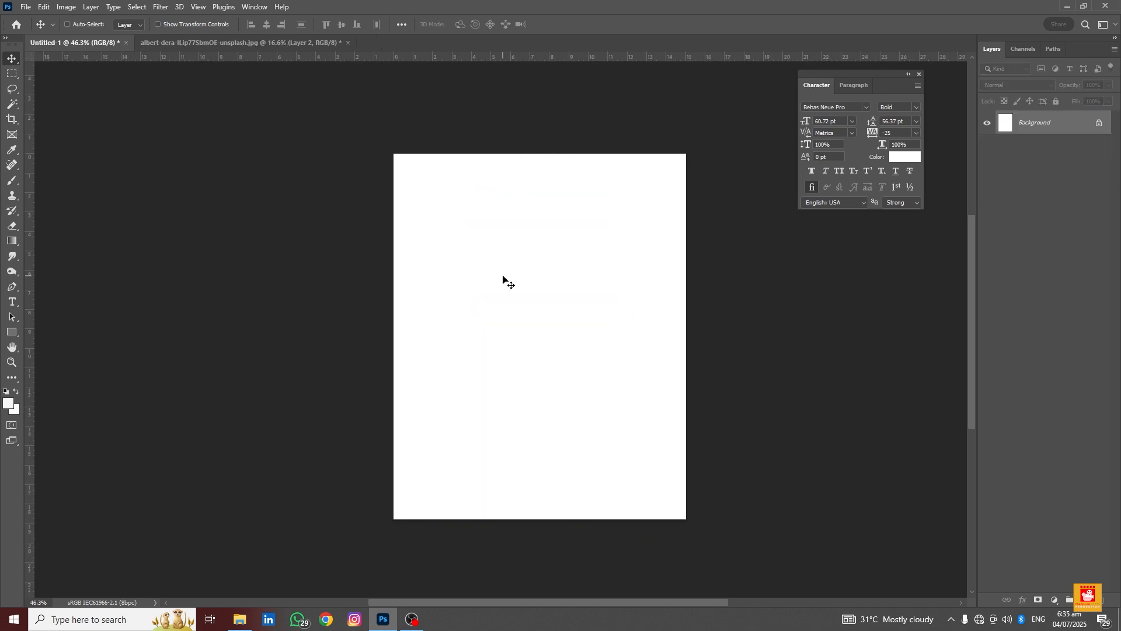
Switch to the Polygonal Lasso tool in the portrait photo and start tracing from the left shoulder up along the collar toward the jaw
click(8, 93)
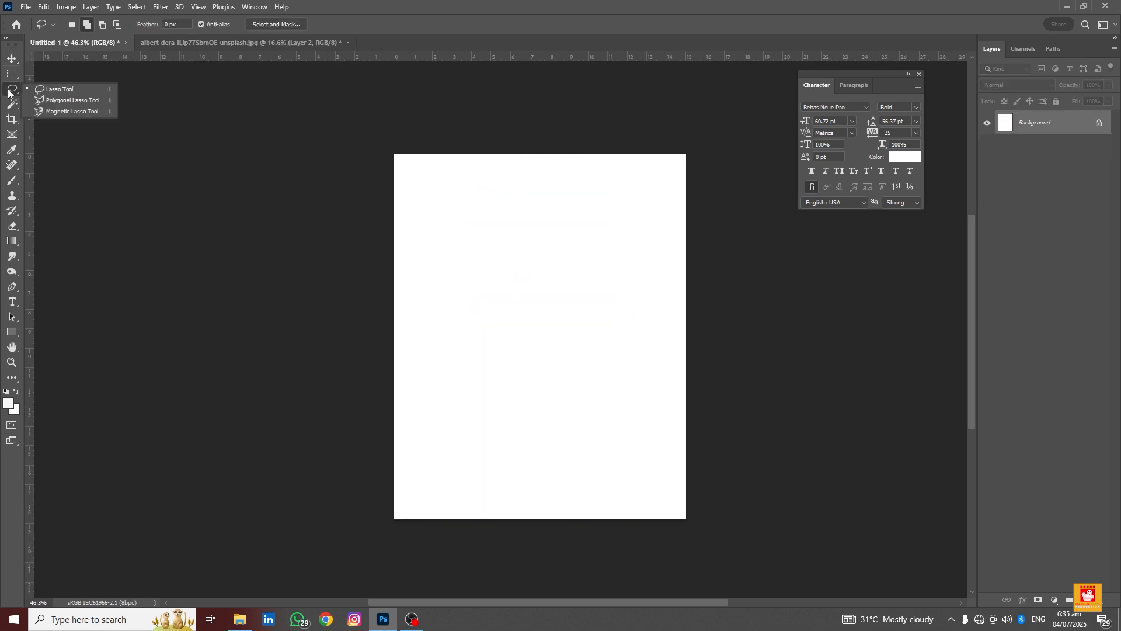
click(49, 101)
click(151, 43)
scroll(365, 302, down, 1)
scroll(362, 302, down, 1)
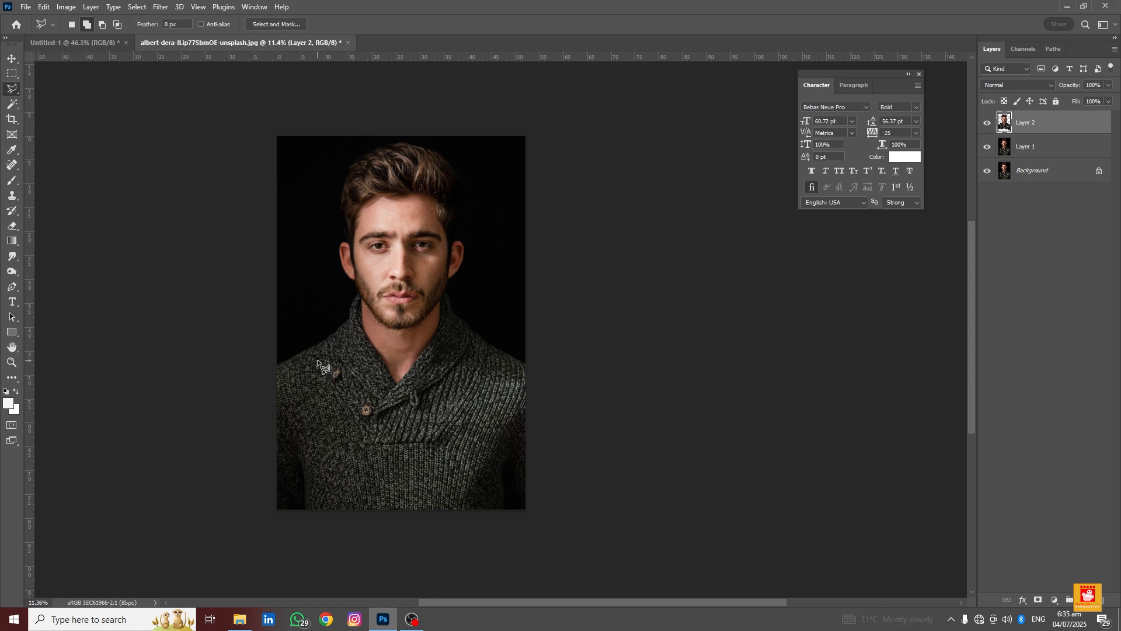
drag(318, 360, 342, 353)
scroll(342, 352, up, 8)
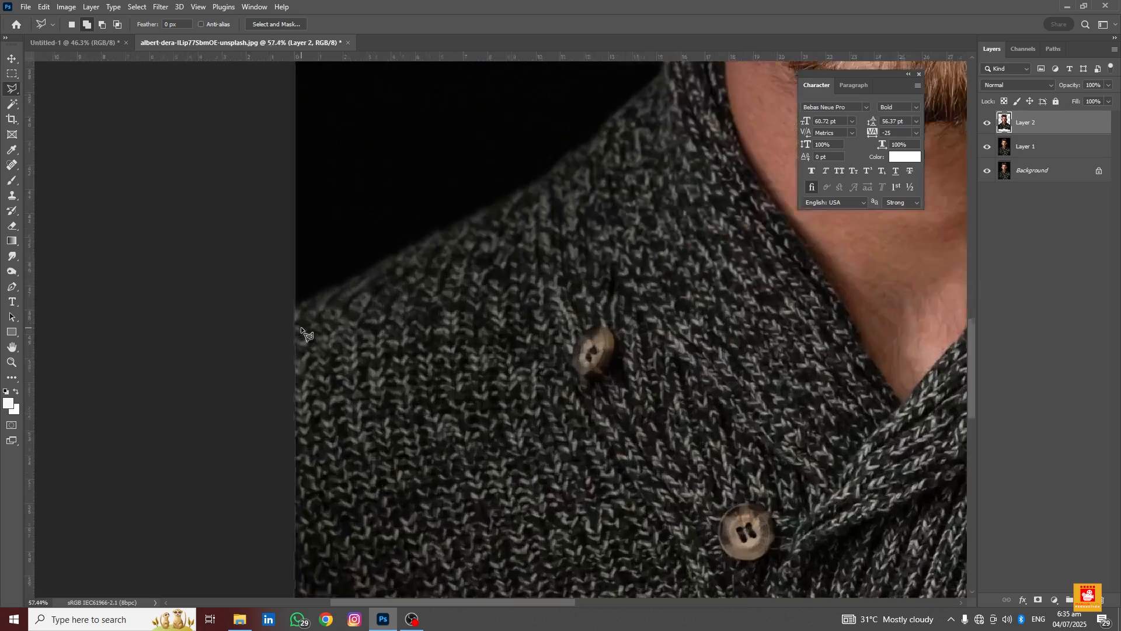
scroll(304, 327, up, 3)
drag(310, 310, 170, 412)
scroll(199, 412, up, 2)
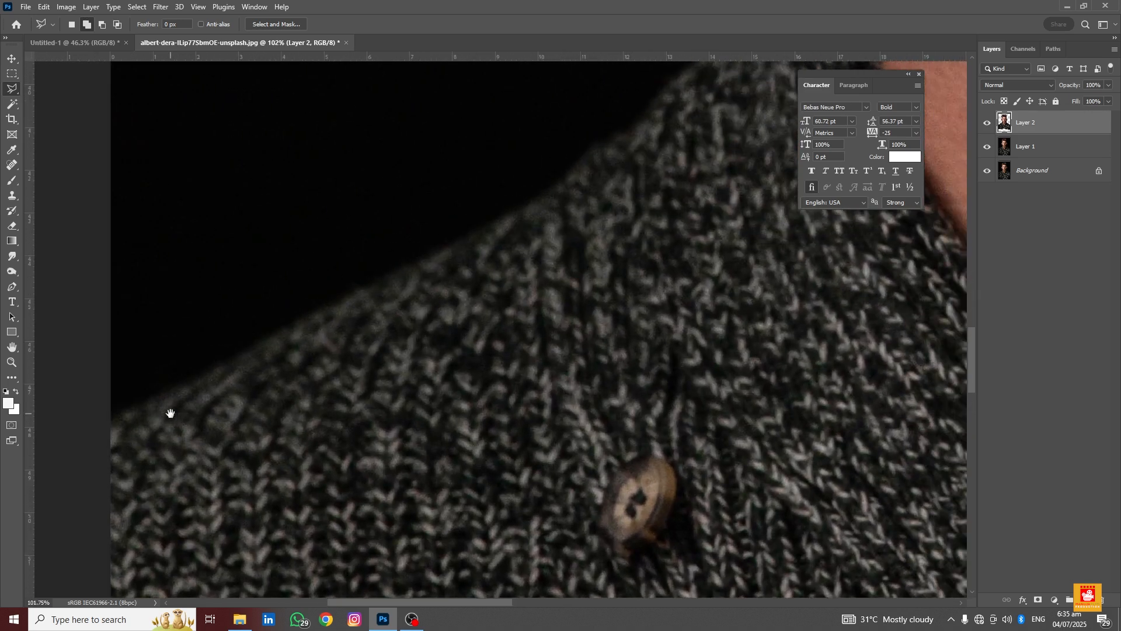
click(111, 423)
drag(308, 340, 234, 396)
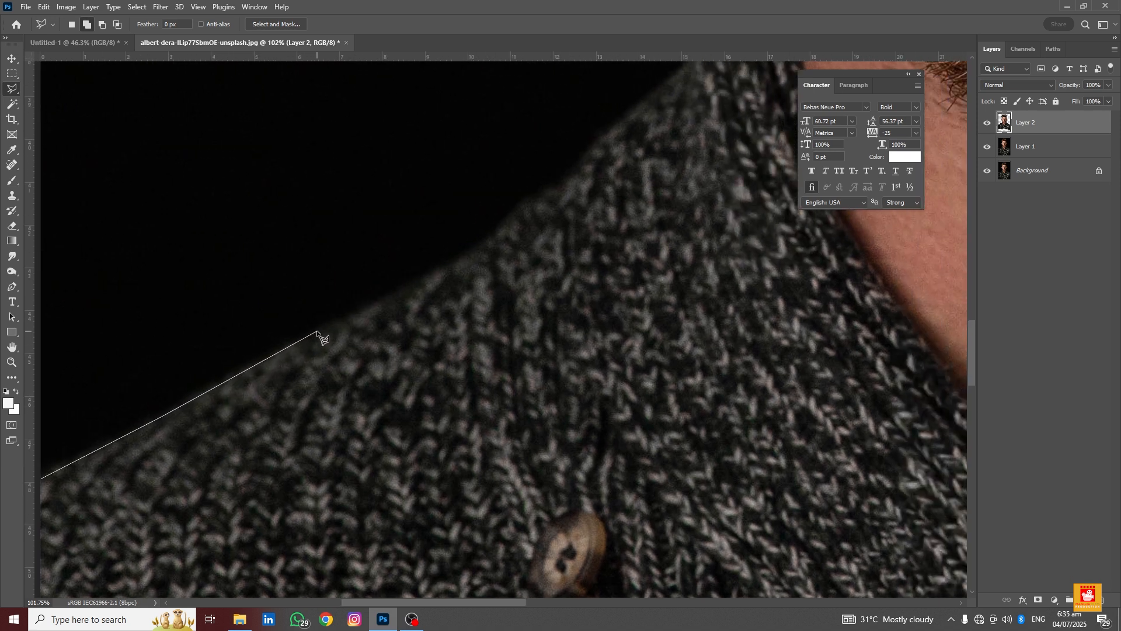
drag(345, 318, 265, 394)
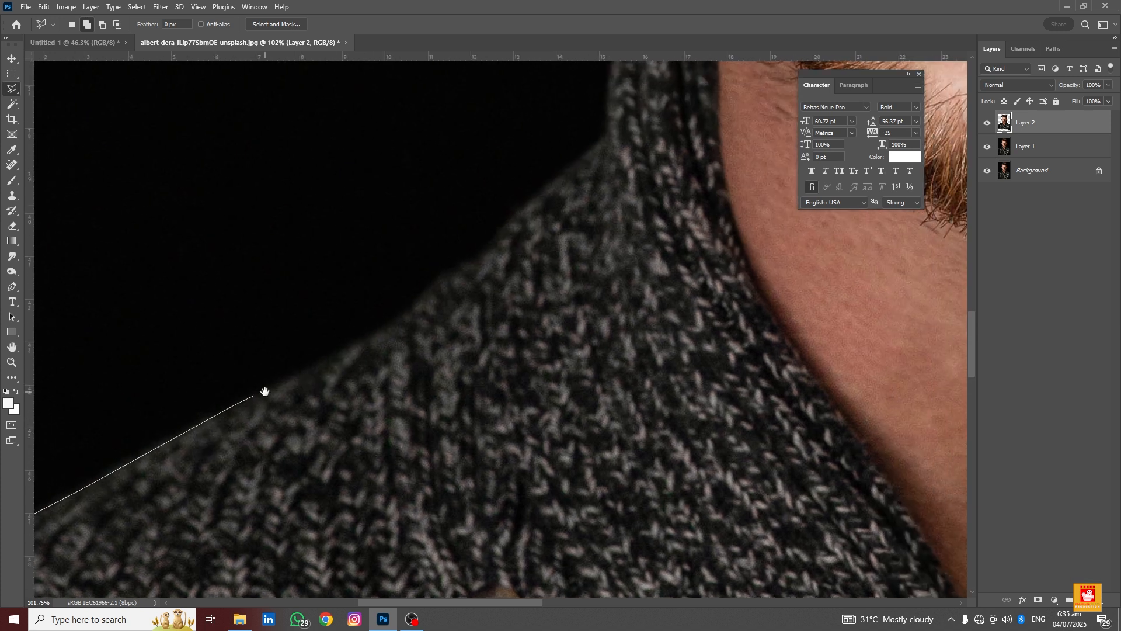
click(365, 341)
click(410, 310)
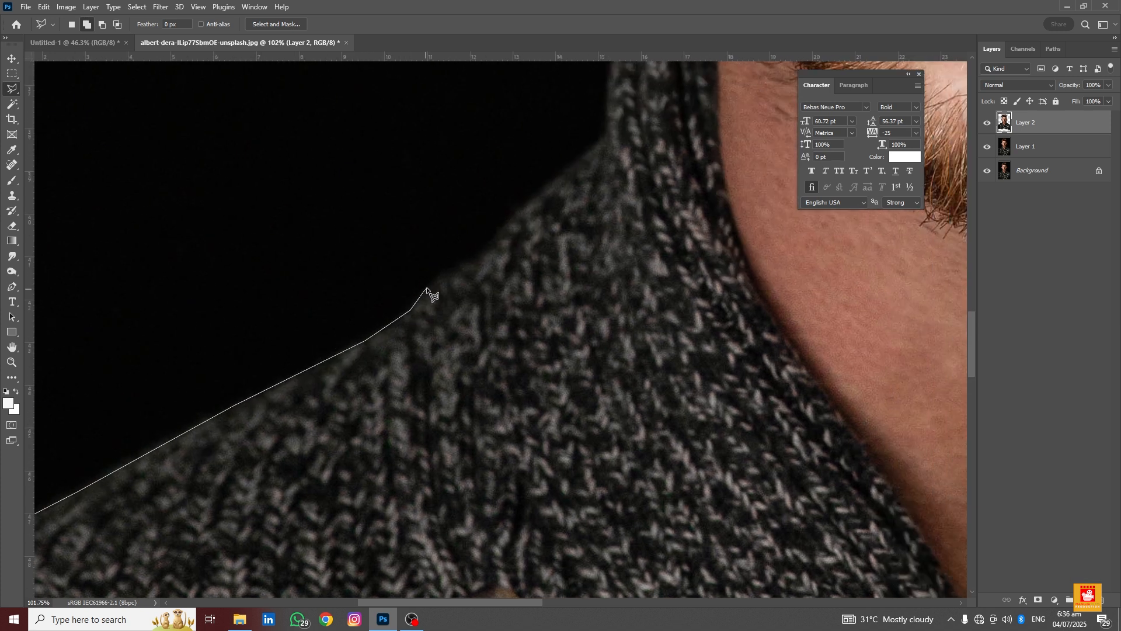
click(439, 283)
click(466, 265)
drag(492, 250, 299, 403)
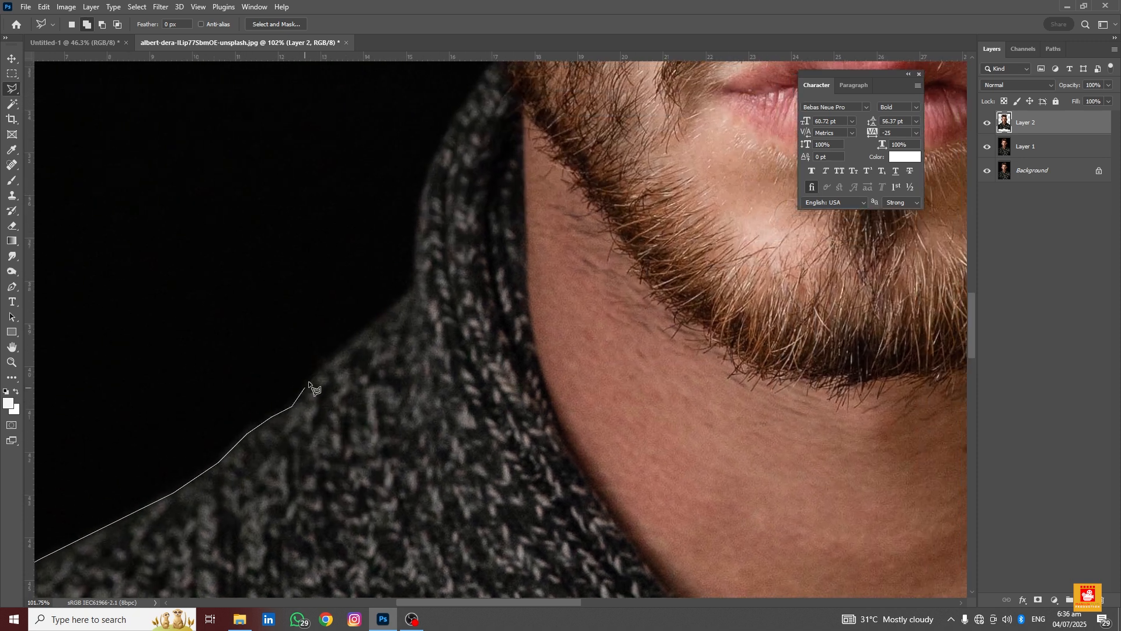
click(319, 371)
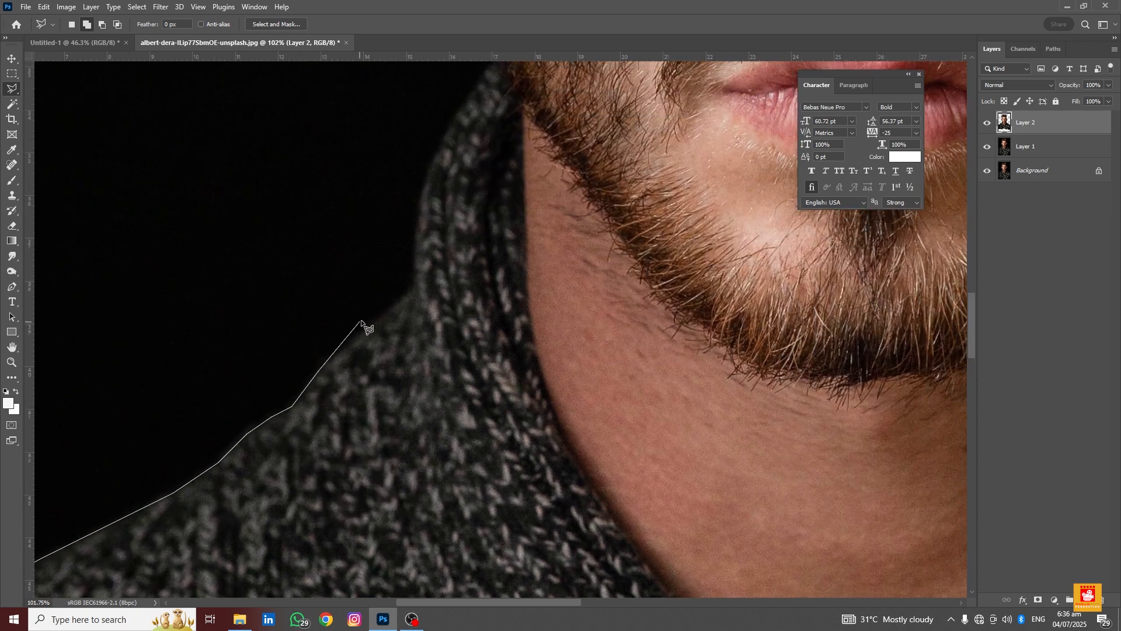
click(396, 304)
drag(418, 268, 359, 452)
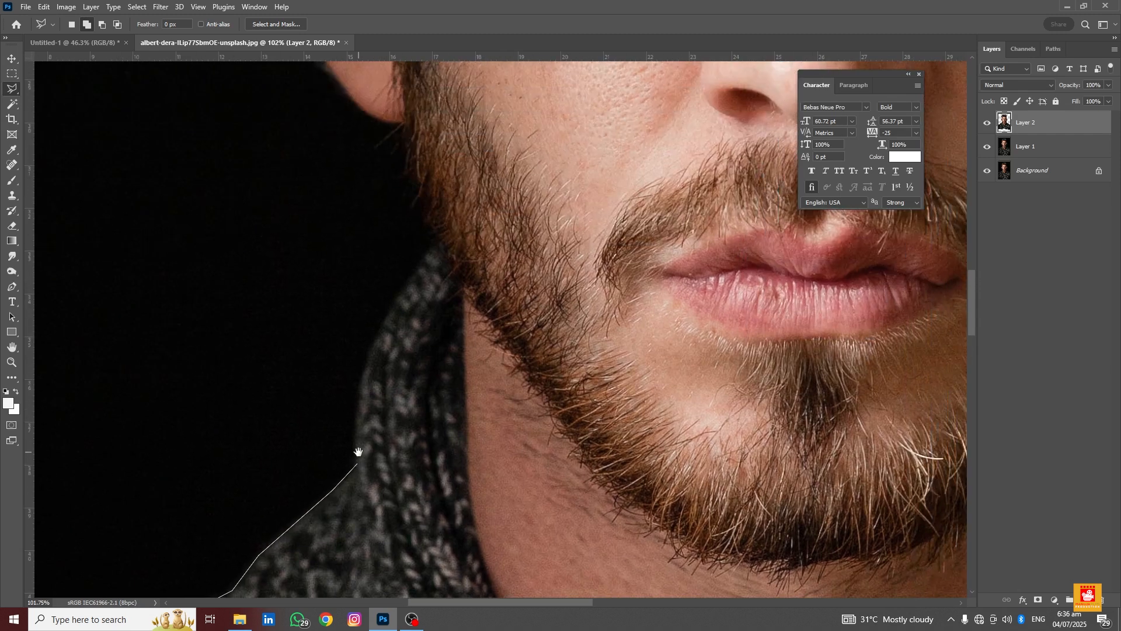
click(359, 402)
click(376, 338)
drag(441, 242, 480, 410)
click(479, 410)
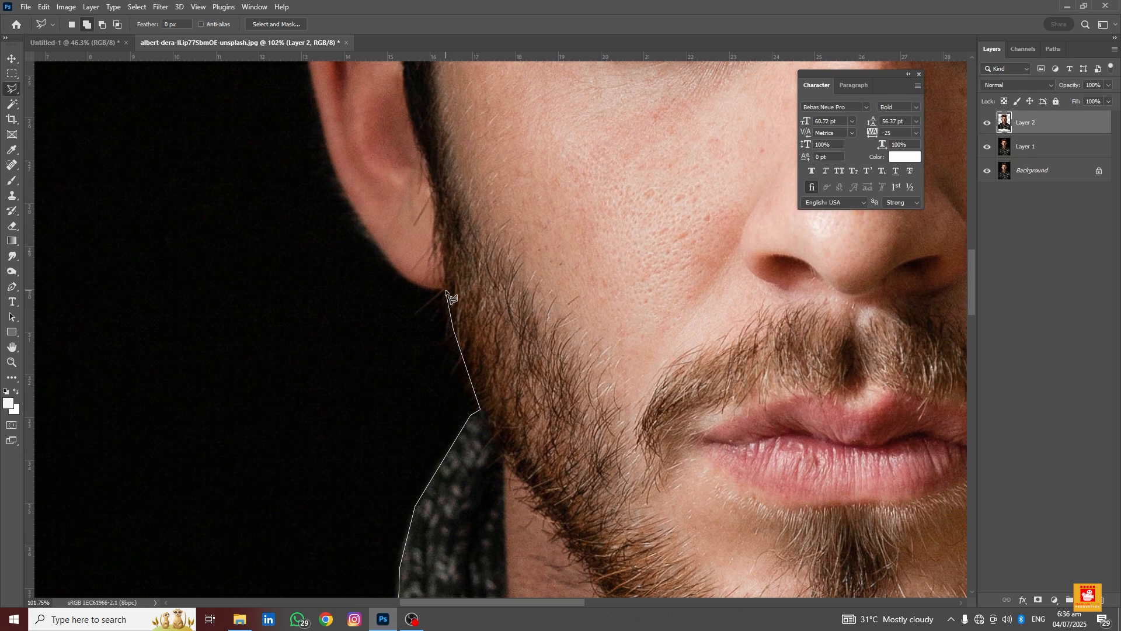
Continue the polygonal outline up around the left ear and over the left side of the hair
click(445, 293)
click(426, 287)
click(403, 277)
click(378, 245)
click(354, 208)
drag(354, 208, 458, 377)
click(432, 324)
drag(414, 250, 433, 420)
click(428, 368)
click(464, 293)
click(502, 301)
drag(503, 301, 502, 449)
click(460, 299)
drag(460, 299, 485, 486)
click(462, 299)
click(479, 175)
drag(488, 155, 428, 477)
click(461, 355)
click(506, 254)
click(566, 179)
drag(573, 178, 427, 354)
click(492, 302)
click(591, 276)
click(651, 270)
drag(661, 268, 425, 340)
click(464, 322)
click(535, 307)
click(570, 303)
click(645, 325)
click(719, 342)
drag(731, 345, 326, 218)
click(413, 251)
click(503, 287)
click(630, 415)
drag(631, 416, 453, 109)
click(486, 194)
click(490, 248)
click(472, 365)
drag(471, 366, 476, 143)
click(442, 295)
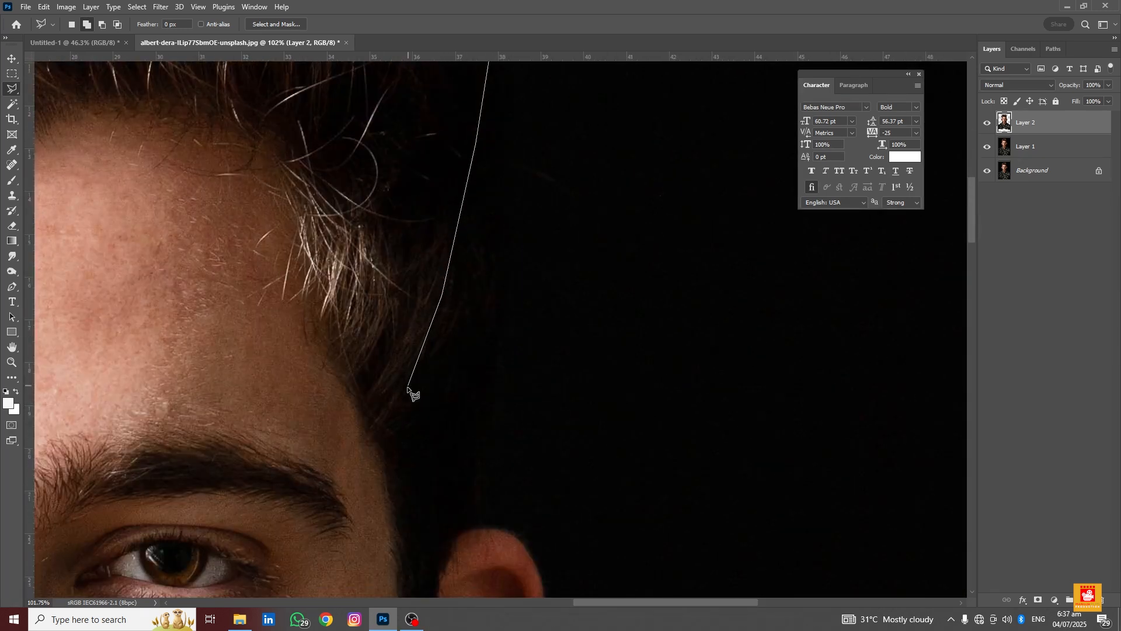
Continue the outline over the top of the hair, around the right ear and down the jaw to the collar
mouse_move(331, 408)
mouse_down()
mouse_move(326, 283)
mouse_move(298, 170)
mouse_up()
click(393, 139)
click(413, 264)
click(426, 297)
click(496, 308)
click(507, 339)
drag(513, 343, 496, 188)
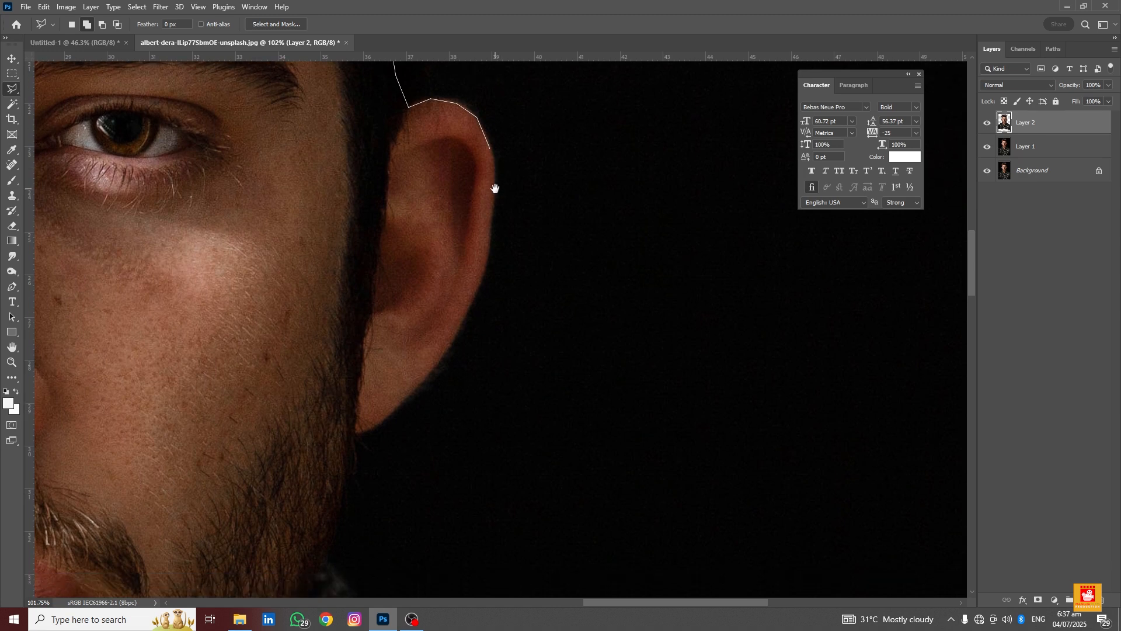
click(494, 176)
click(486, 270)
click(469, 311)
drag(446, 339, 501, 191)
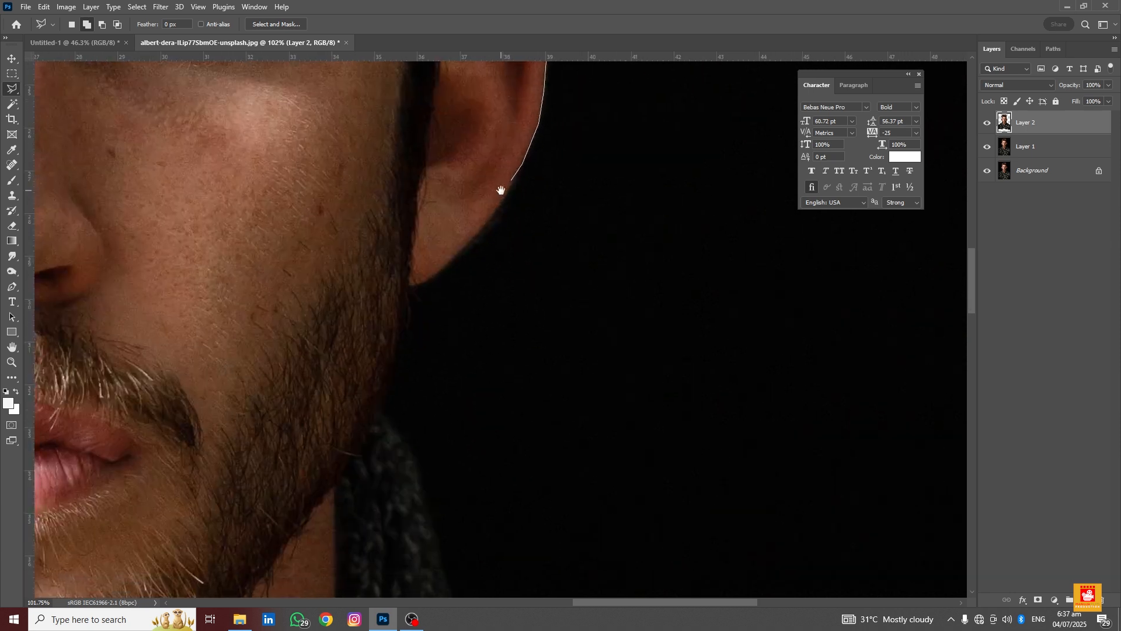
click(490, 219)
click(455, 257)
click(423, 284)
click(409, 291)
drag(410, 296, 411, 63)
mouse_move(410, 135)
mouse_down()
mouse_move(408, 226)
mouse_move(423, 251)
mouse_up()
click(399, 258)
click(393, 281)
click(400, 303)
click(424, 335)
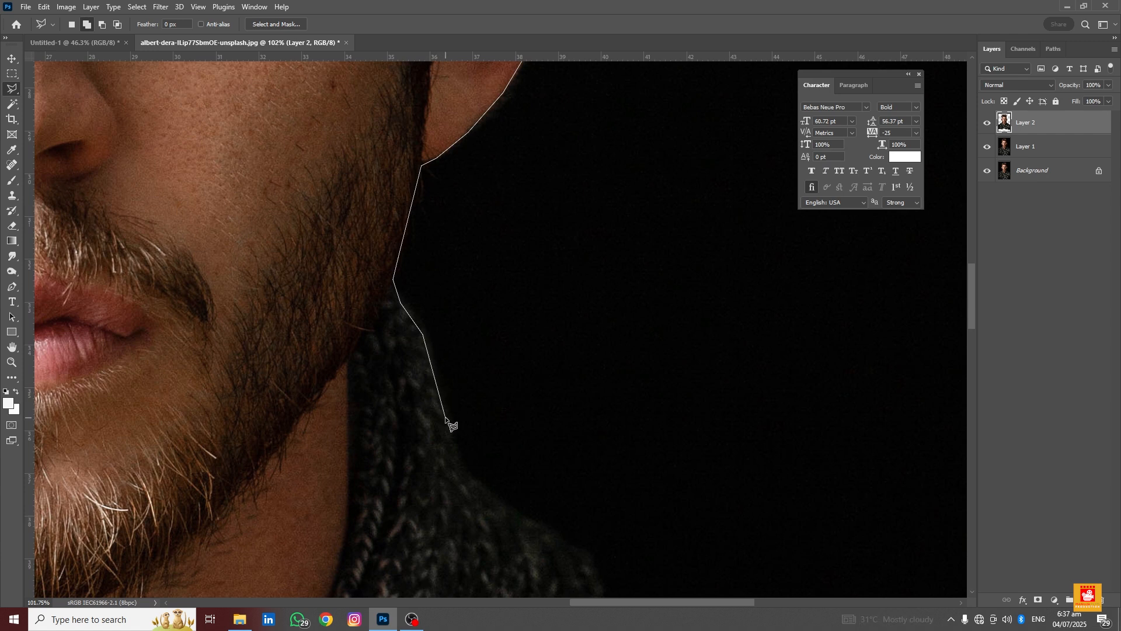
drag(461, 441, 418, 233)
click(410, 250)
click(420, 273)
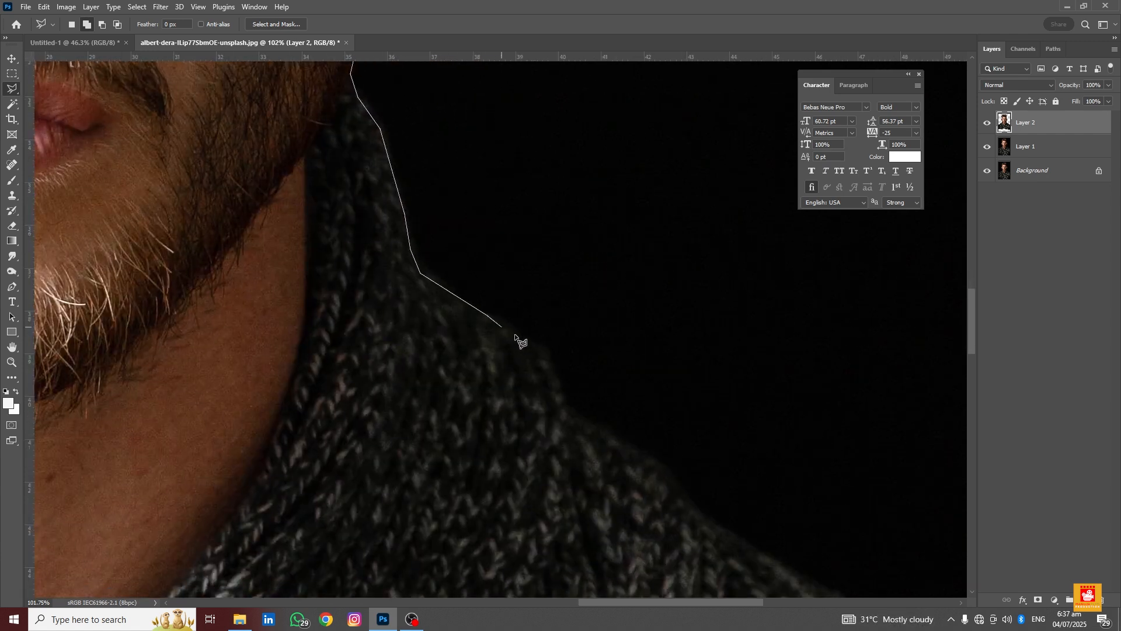
Trace along the right shoulder, removing one misplaced point, then close the selection along the photo's bottom edge
click(543, 348)
click(565, 403)
click(574, 416)
drag(617, 442, 426, 180)
click(423, 177)
click(577, 161)
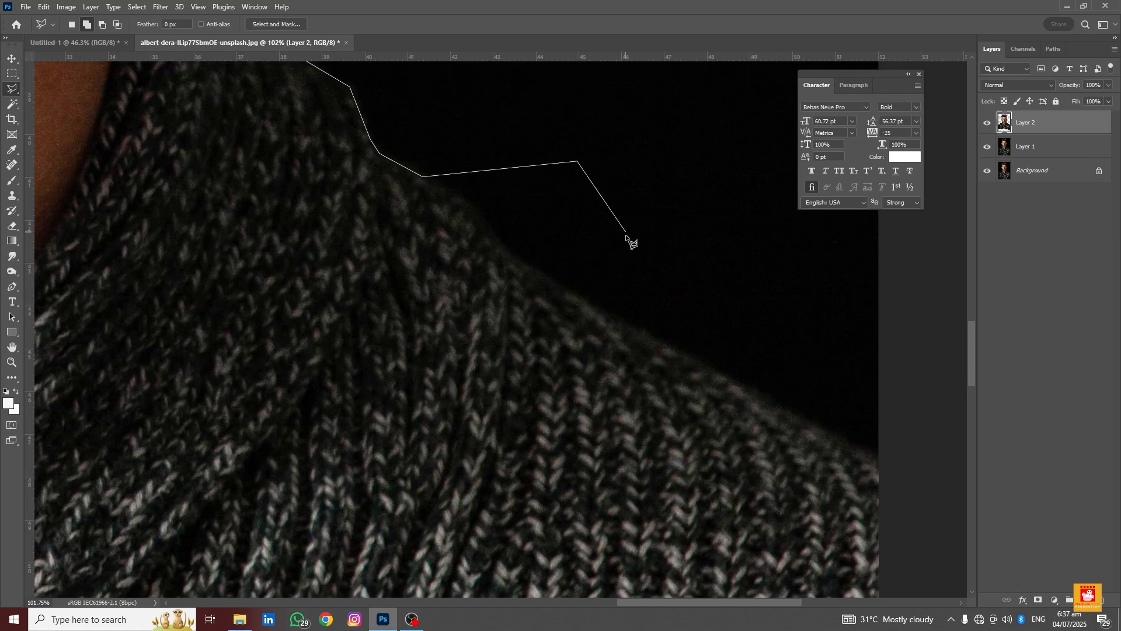
drag(625, 235, 437, 238)
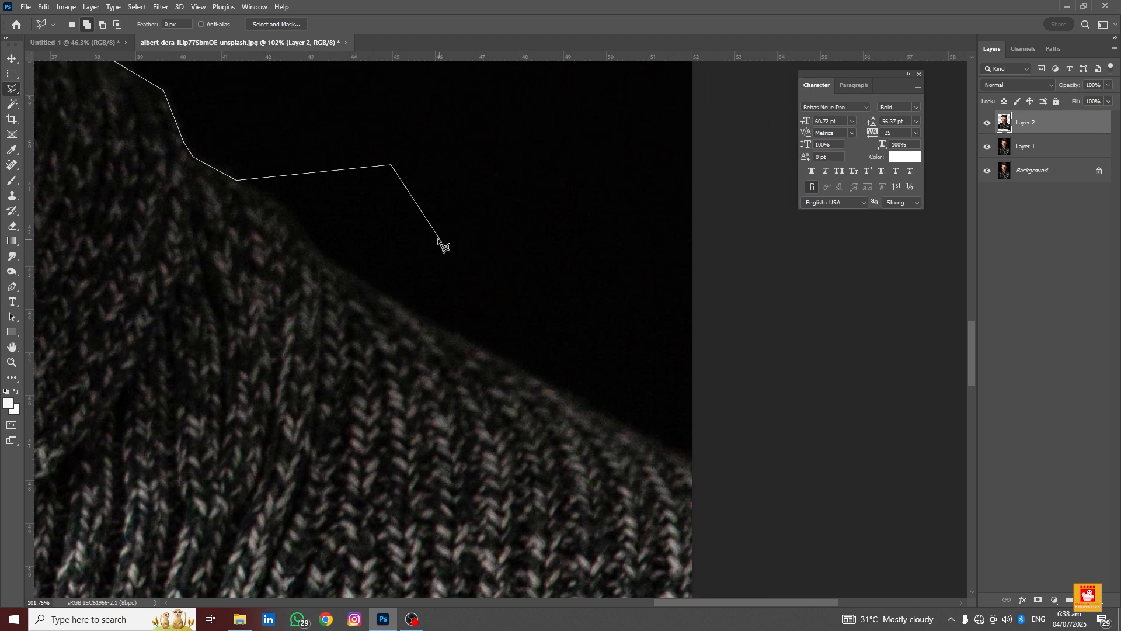
key(BackSpace)
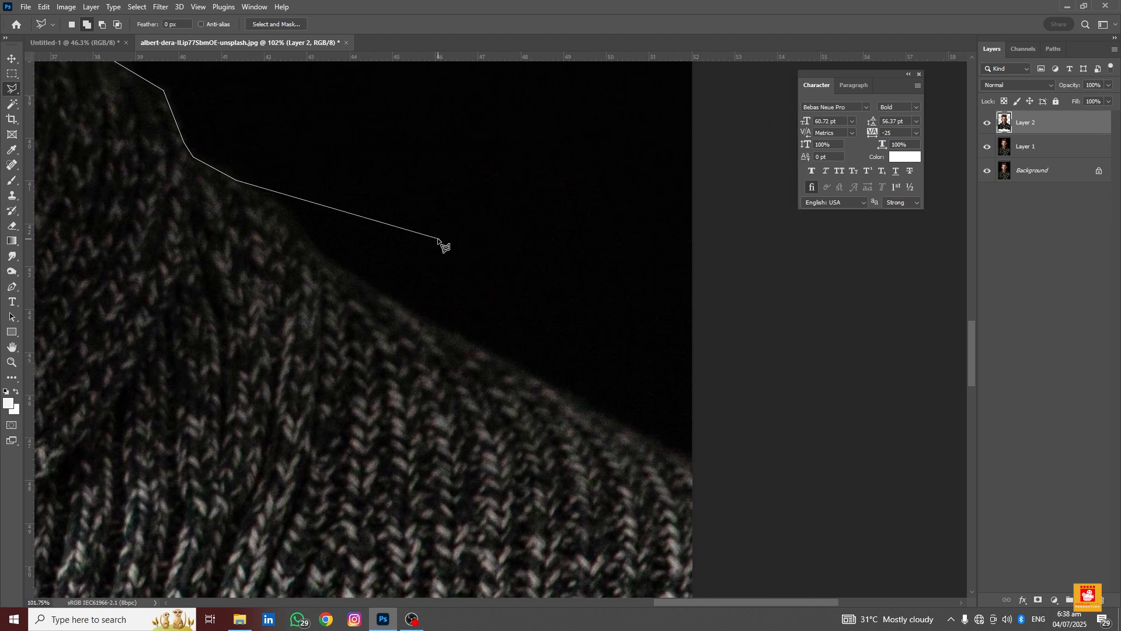
click(291, 219)
click(318, 252)
drag(344, 265, 311, 172)
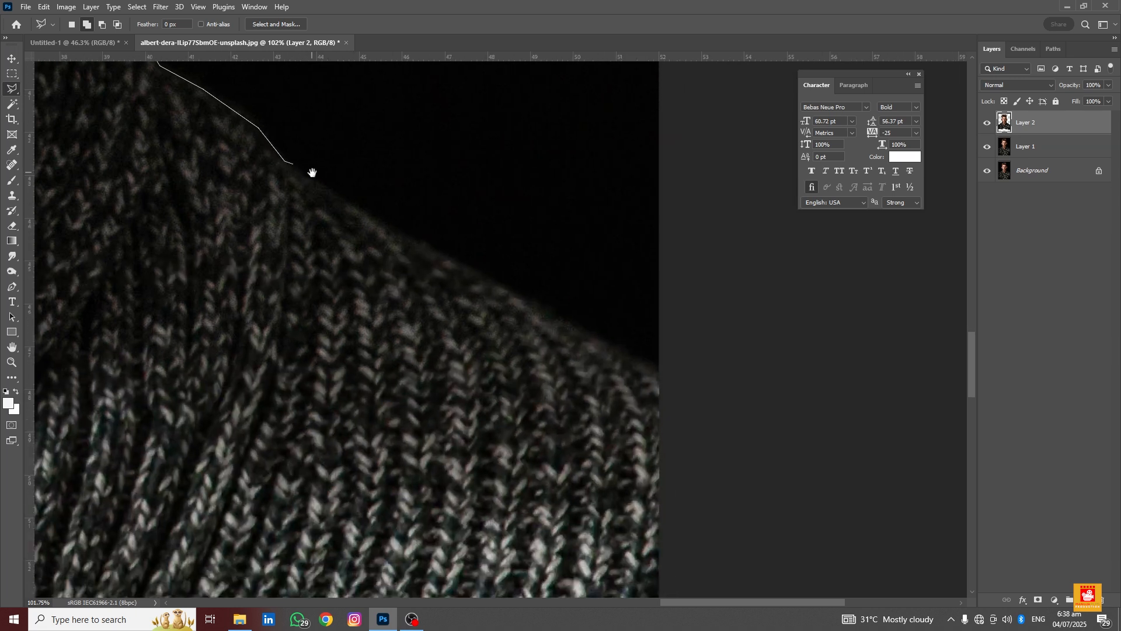
click(403, 238)
click(541, 308)
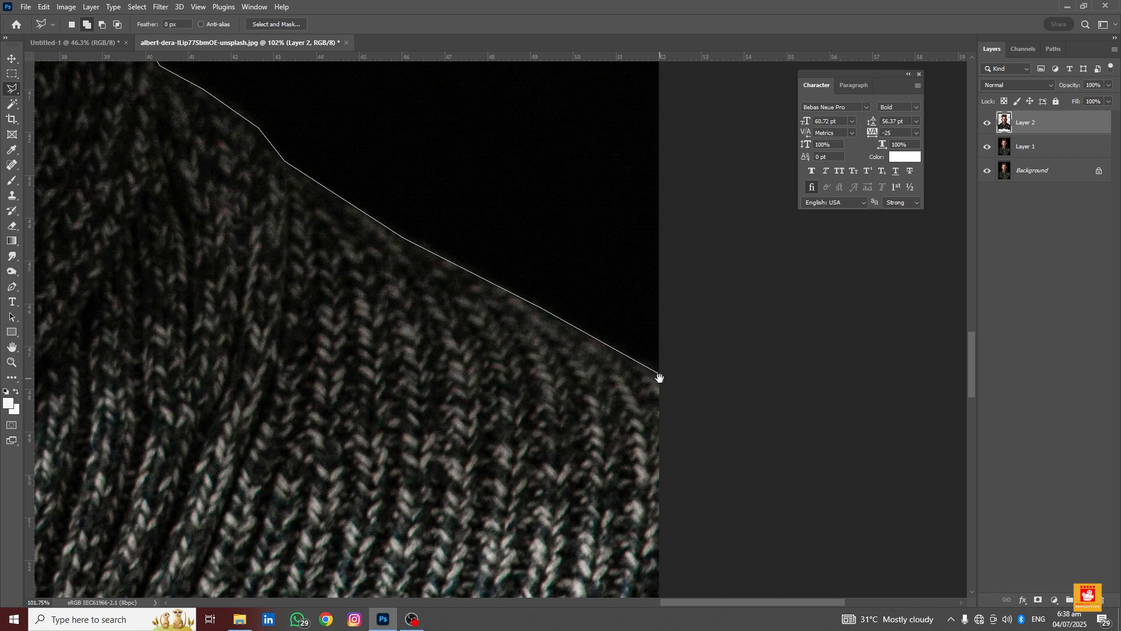
scroll(658, 380, down, 10)
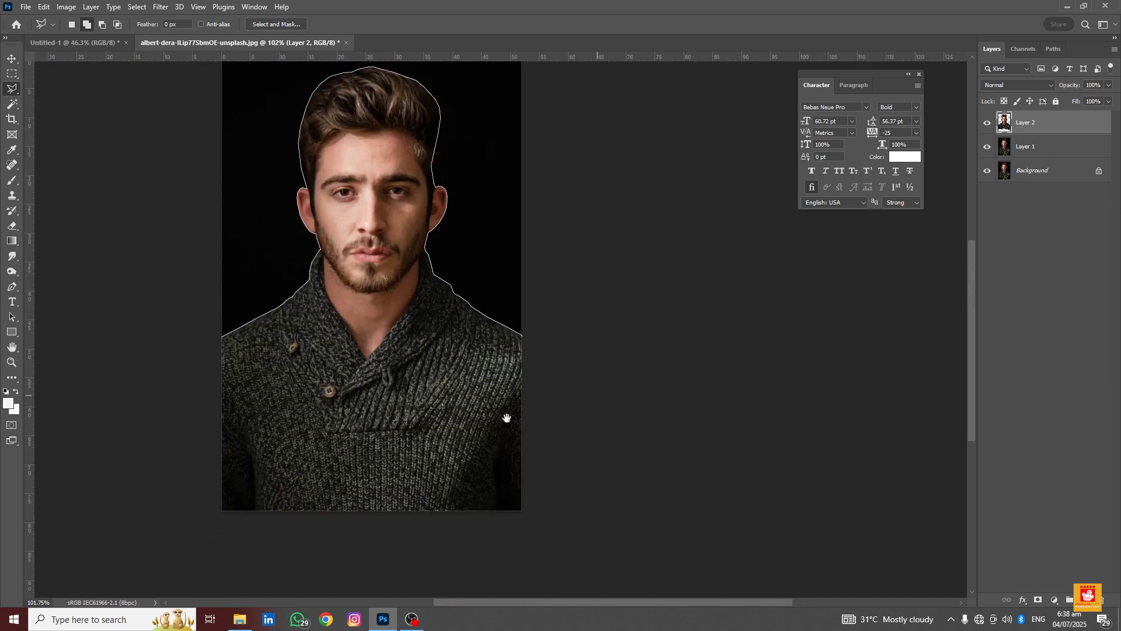
drag(506, 419, 510, 187)
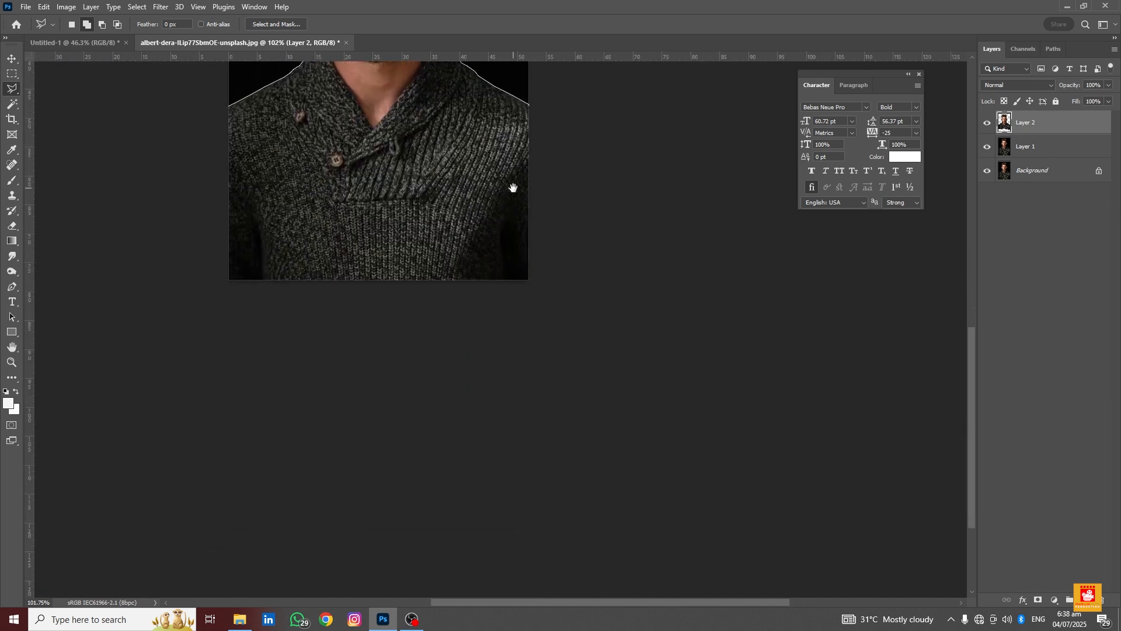
click(528, 281)
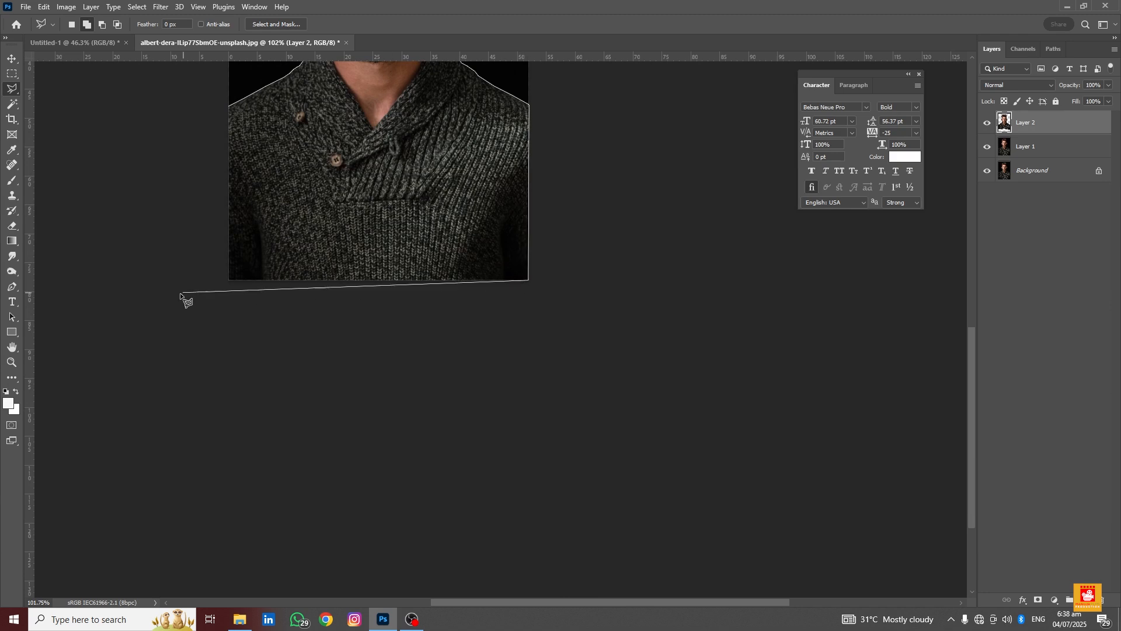
click(230, 280)
drag(241, 236, 308, 397)
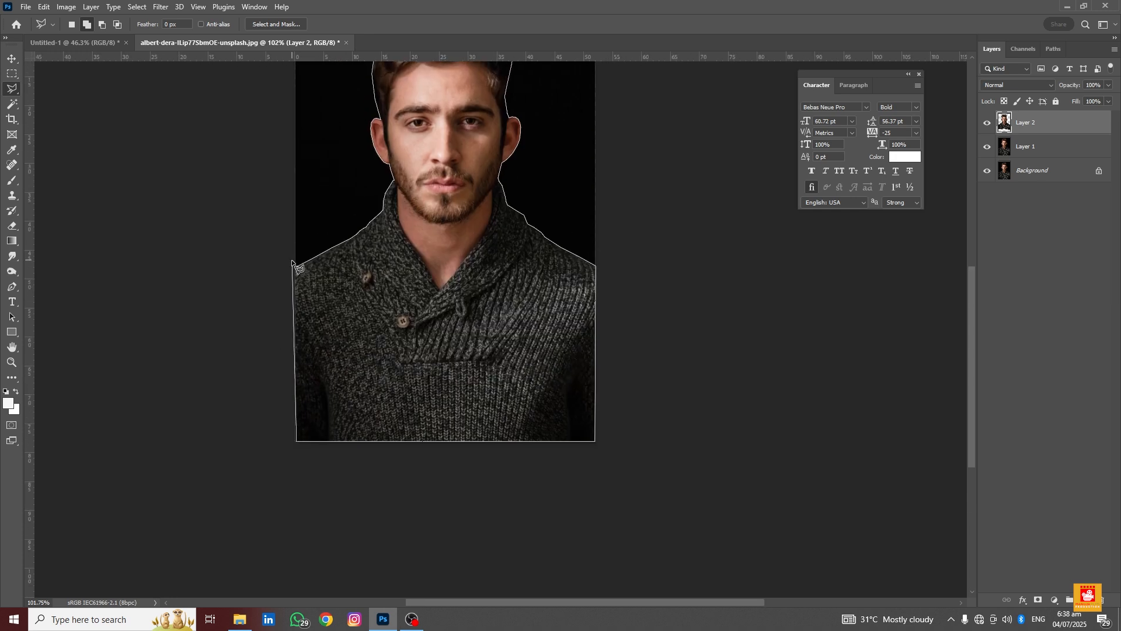
click(294, 268)
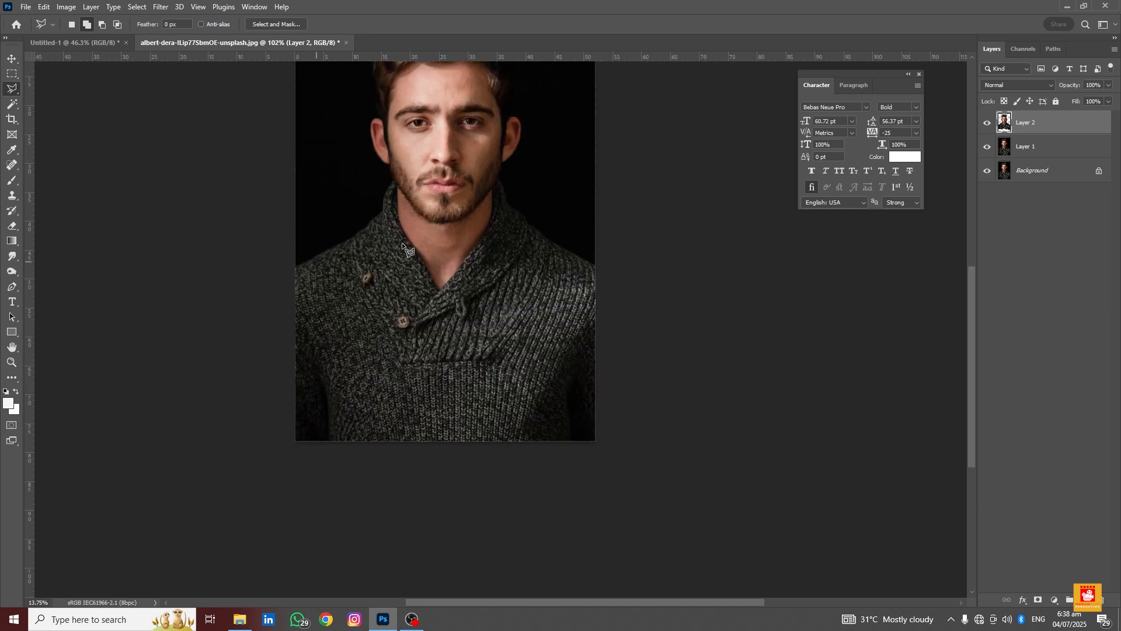
Copy the selected man from Layer 1 onto a new layer
click(1077, 148)
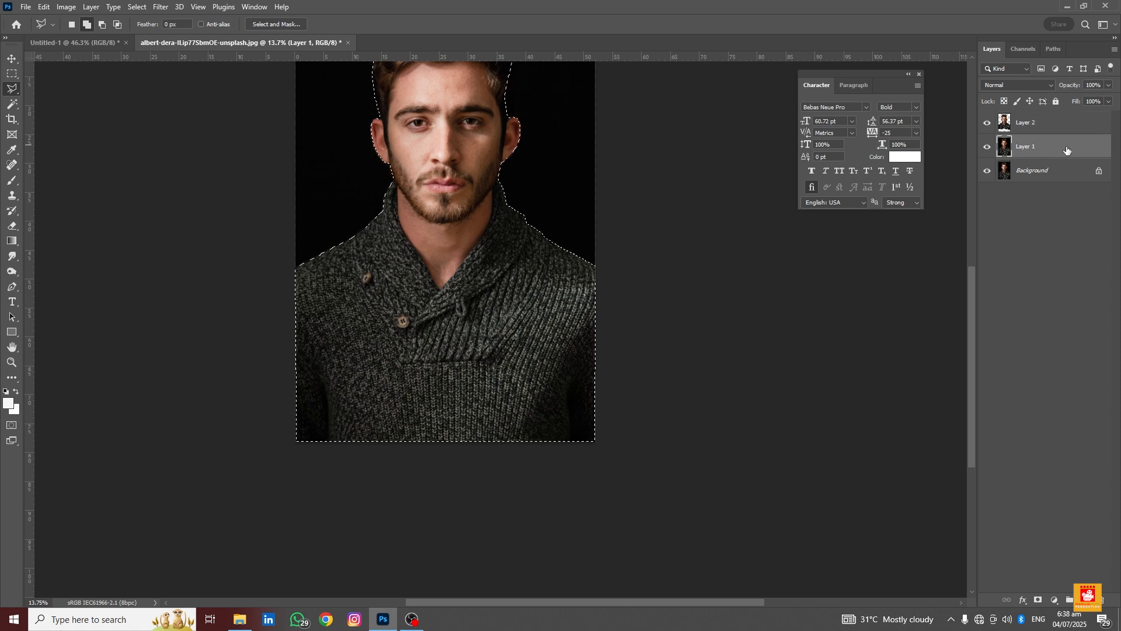
key(ctrl+j)
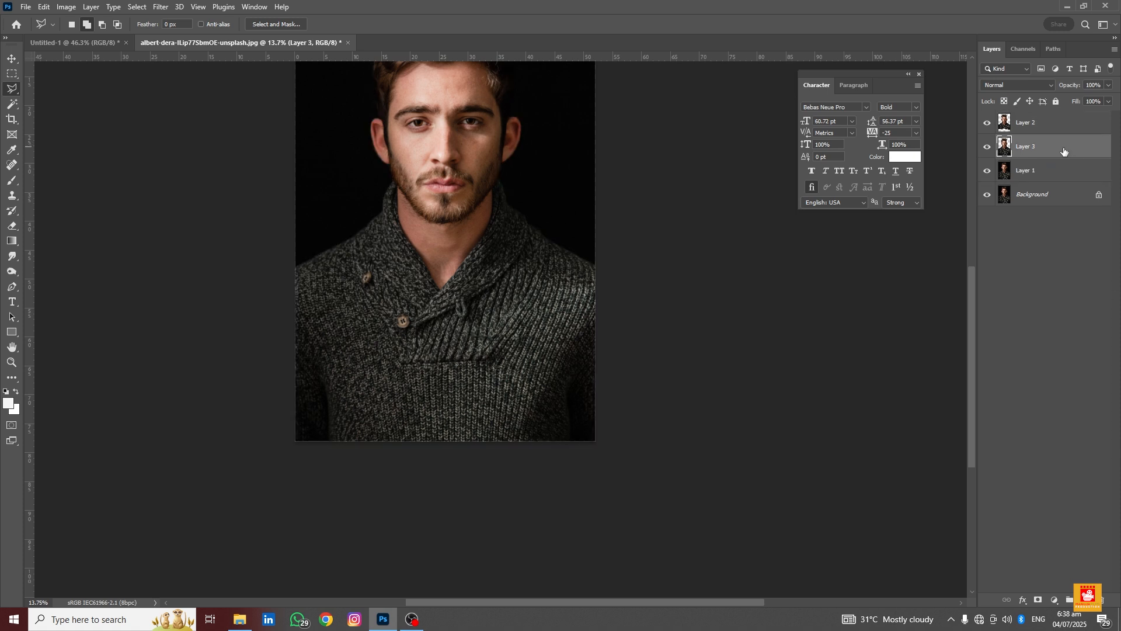
Select both cut-out layers and move them into the Untitled-1 document
key(v)
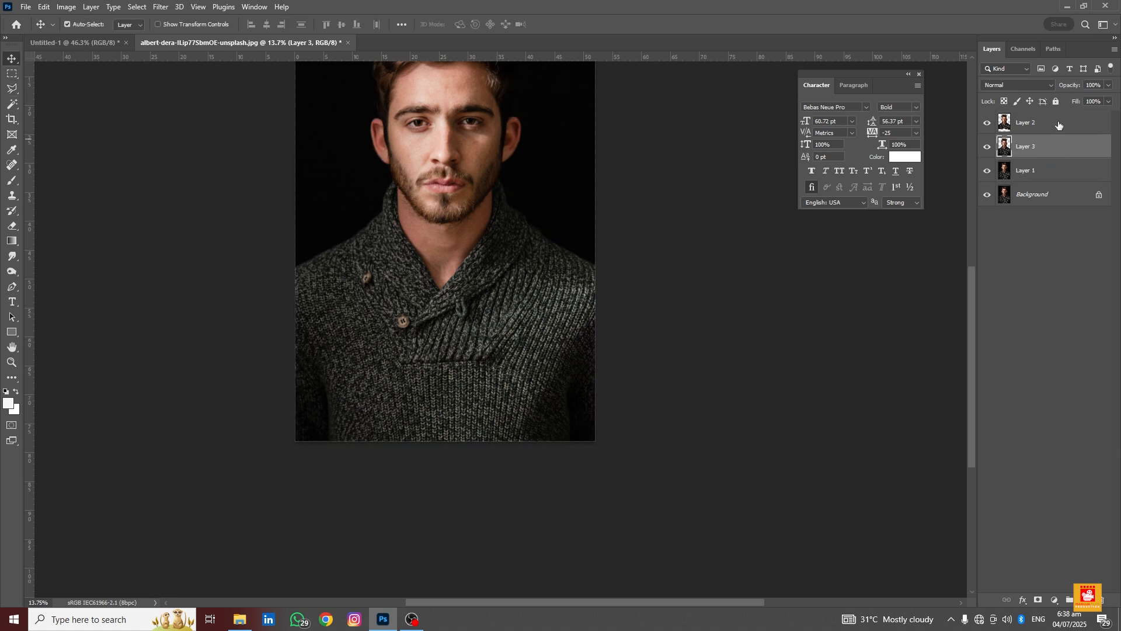
shift+click(1045, 124)
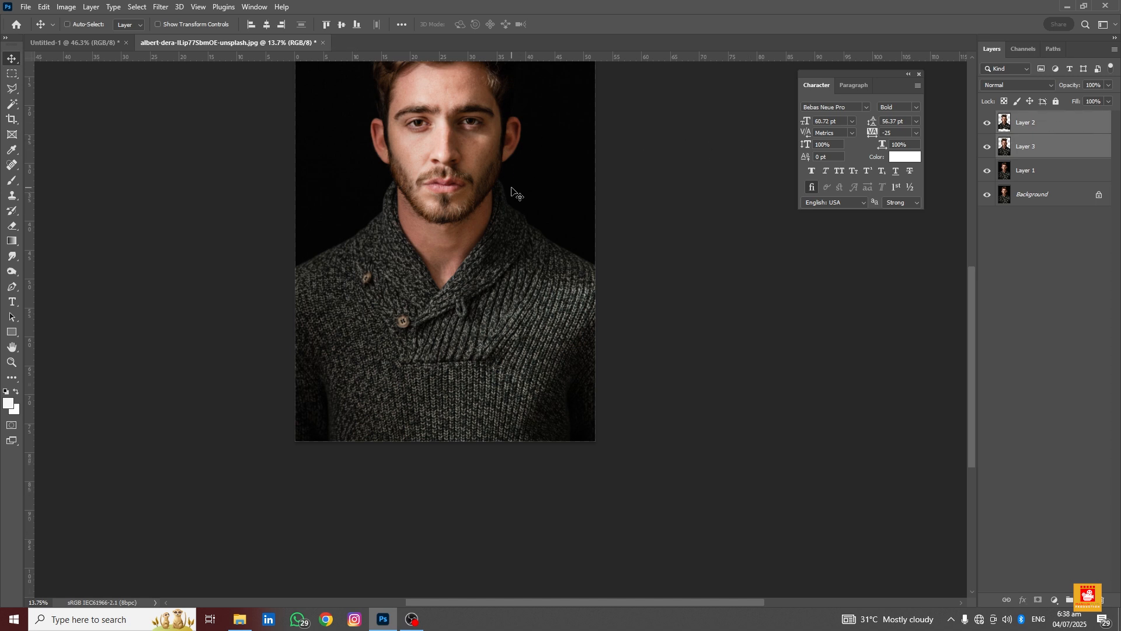
scroll(511, 187, down, 8)
drag(512, 180, 537, 225)
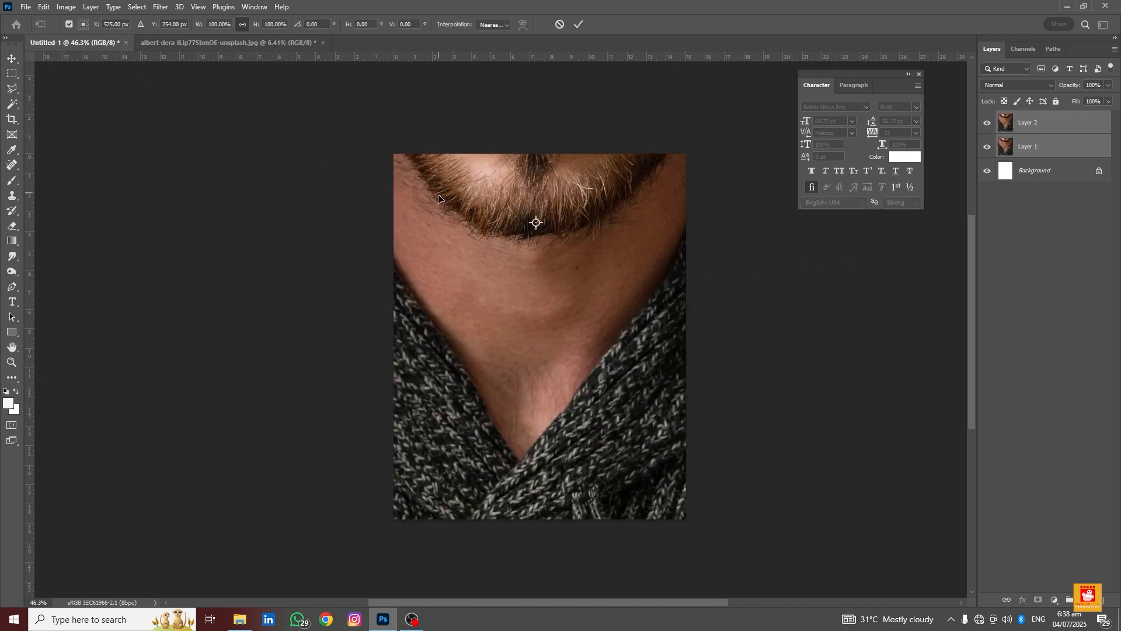
Scale the placed cut-outs down to about 11.5% with Free Transform and commit
key(ctrl+t)
scroll(438, 203, down, 8)
drag(377, 94, 447, 195)
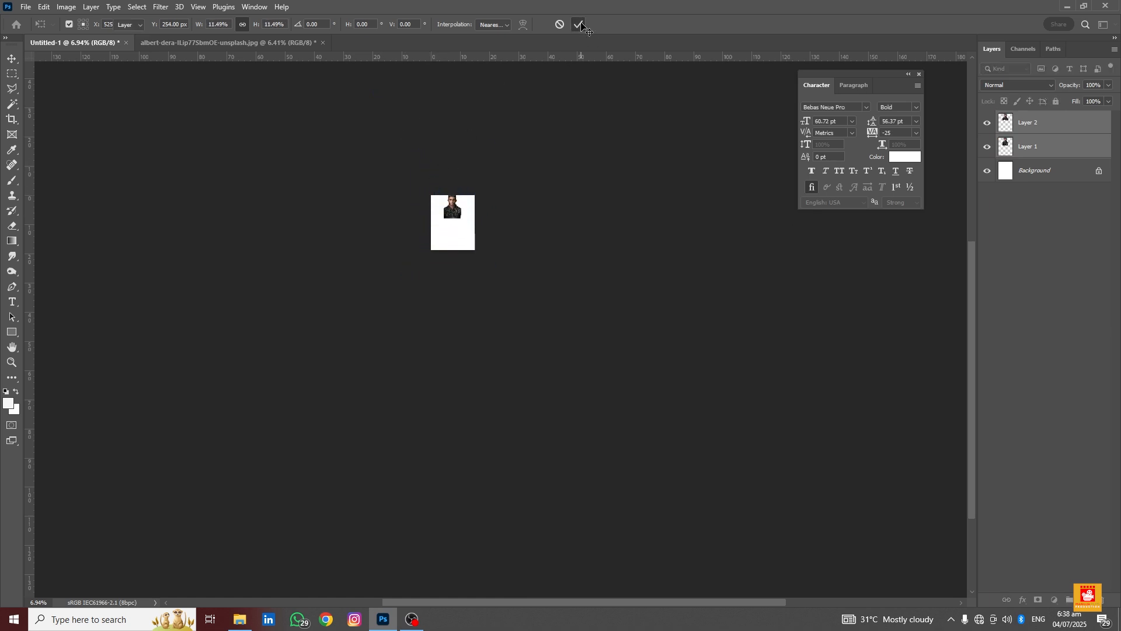
click(581, 23)
Move the Layer 1 cut-out down into the lower half of the canvas
scroll(443, 199, up, 6)
scroll(442, 200, up, 3)
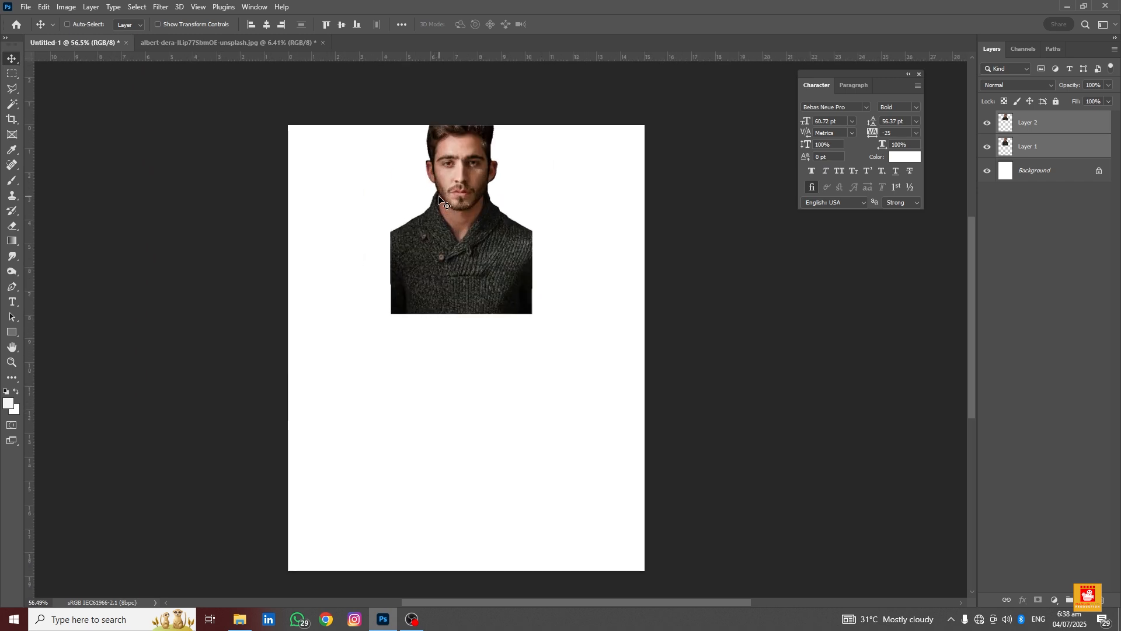
click(1054, 146)
scroll(527, 205, down, 2)
drag(506, 232, 506, 334)
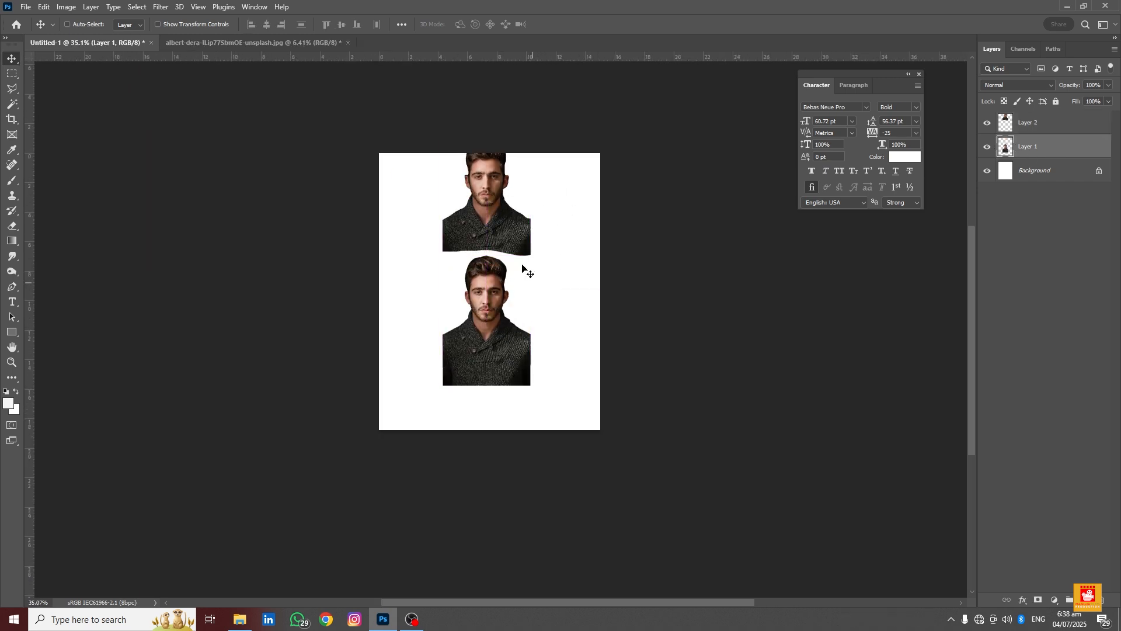
Reposition both cut-outs so they sit stacked vertically in the middle of the canvas
ctrl+click(513, 230)
drag(500, 194, 500, 202)
ctrl+click(513, 295)
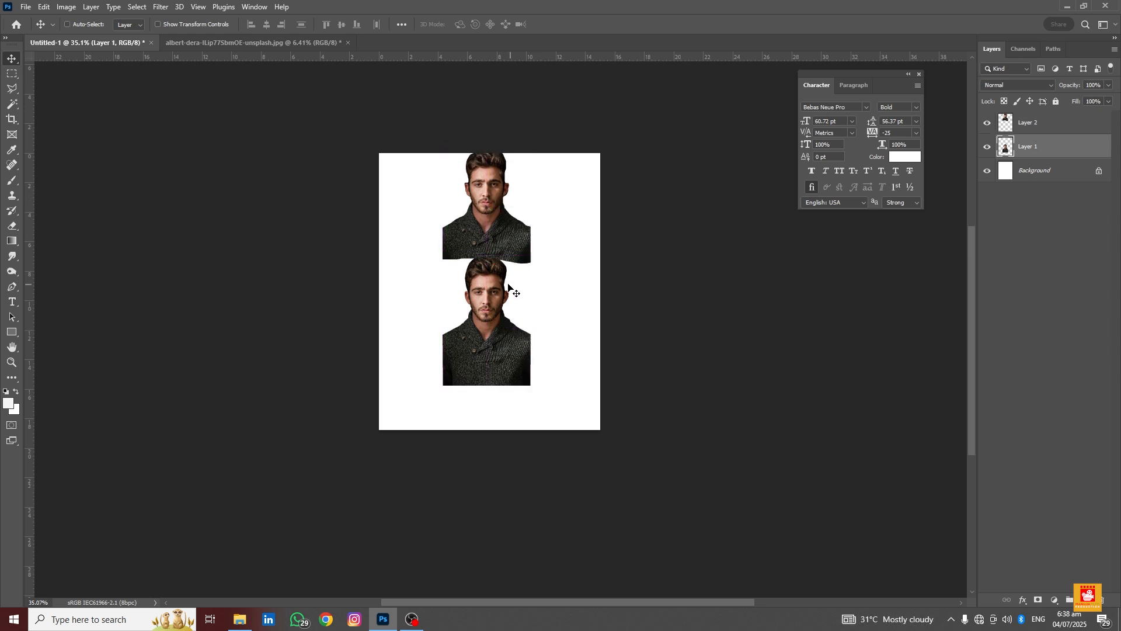
ctrl+shift+click(481, 203)
drag(489, 206, 493, 243)
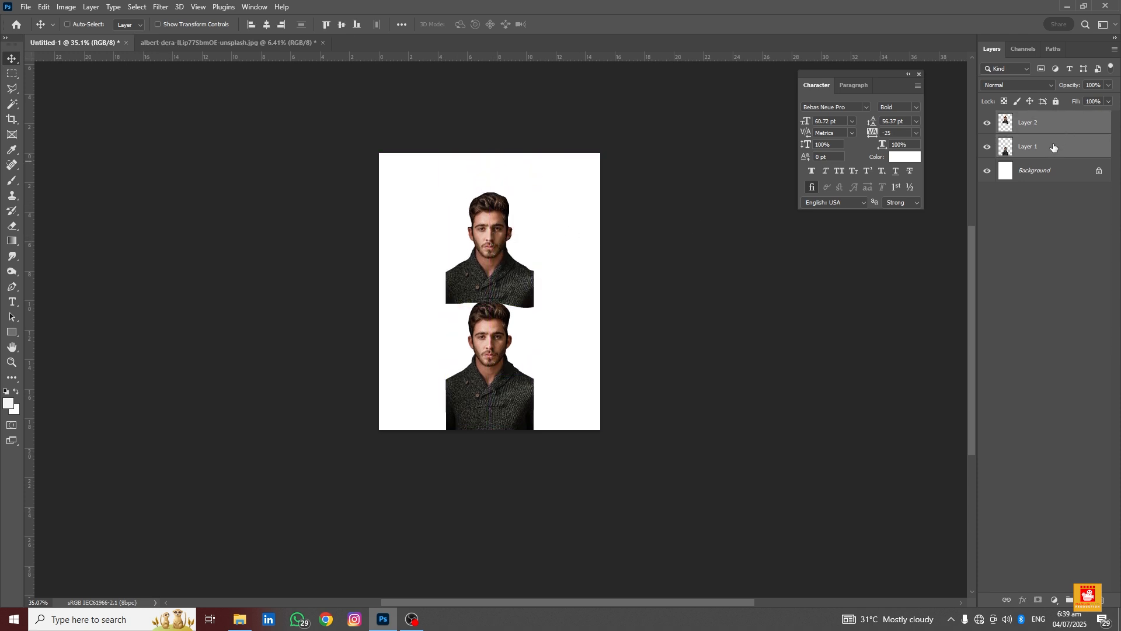
click(1047, 151)
ctrl+click(517, 232)
ctrl+click(498, 231)
drag(499, 231, 489, 215)
scroll(498, 283, up, 2)
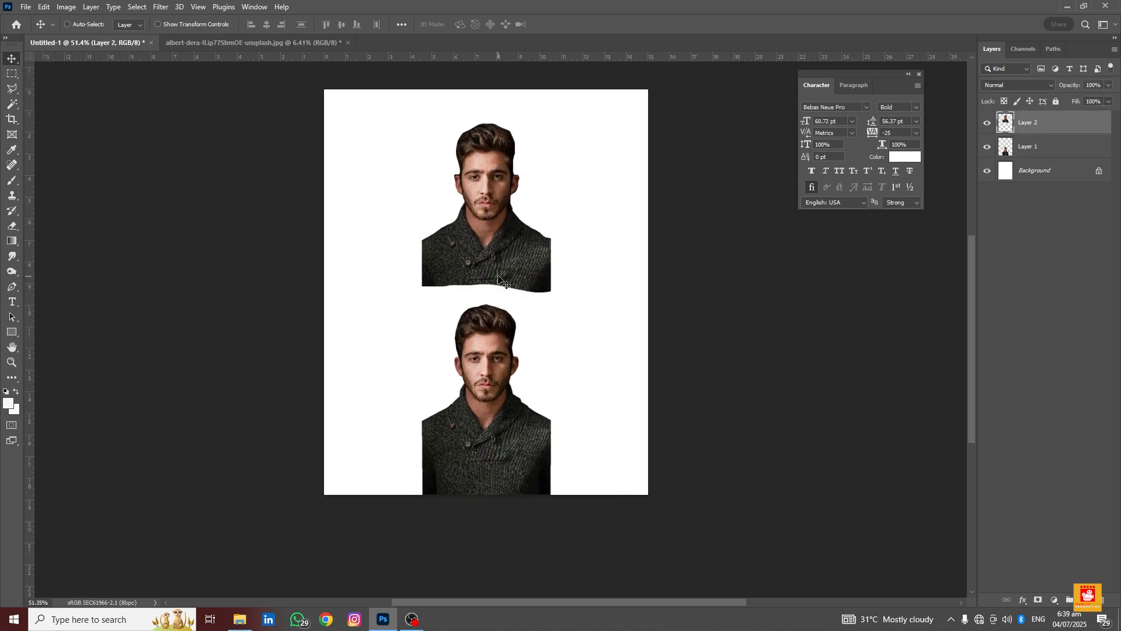
Delete the upper cut-out layer (Layer 2) from the Untitled-1 document
scroll(500, 281, up, 1)
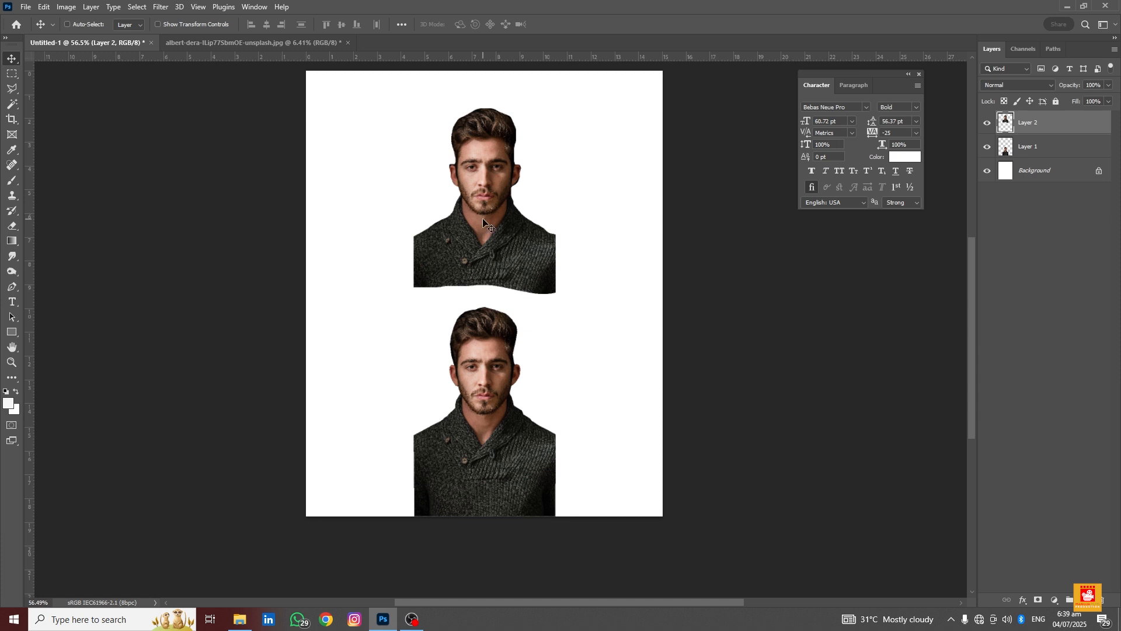
key(Delete)
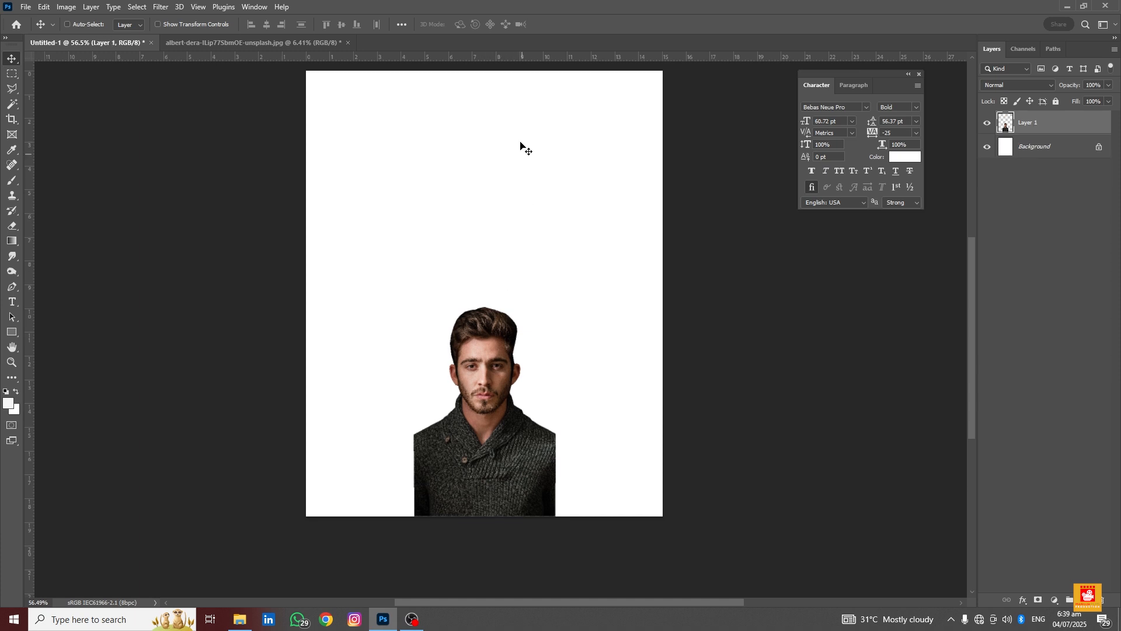
In the portrait photo, trace the man's outline with the Magnetic Lasso and copy the selection onto a new layer
click(281, 47)
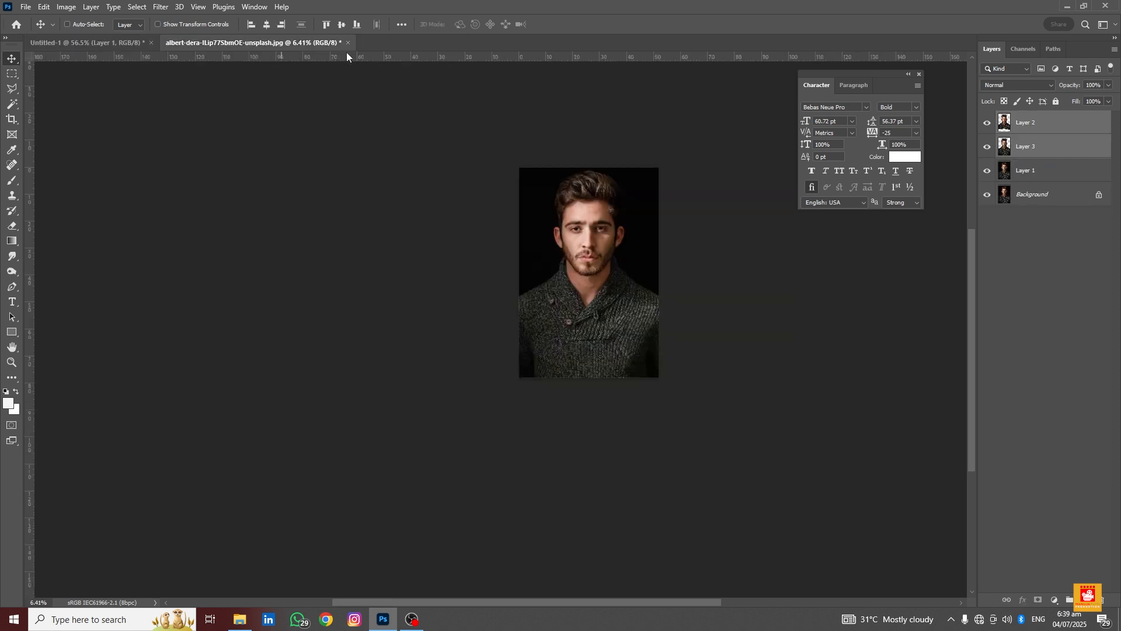
scroll(640, 230, up, 2)
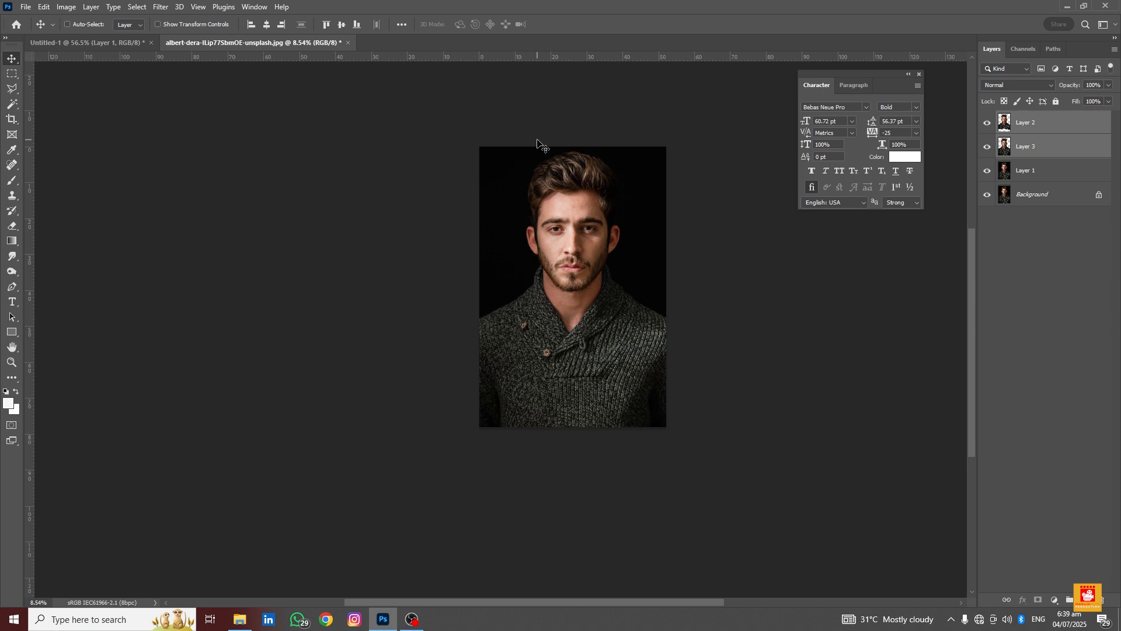
scroll(511, 265, up, 1)
click(1017, 171)
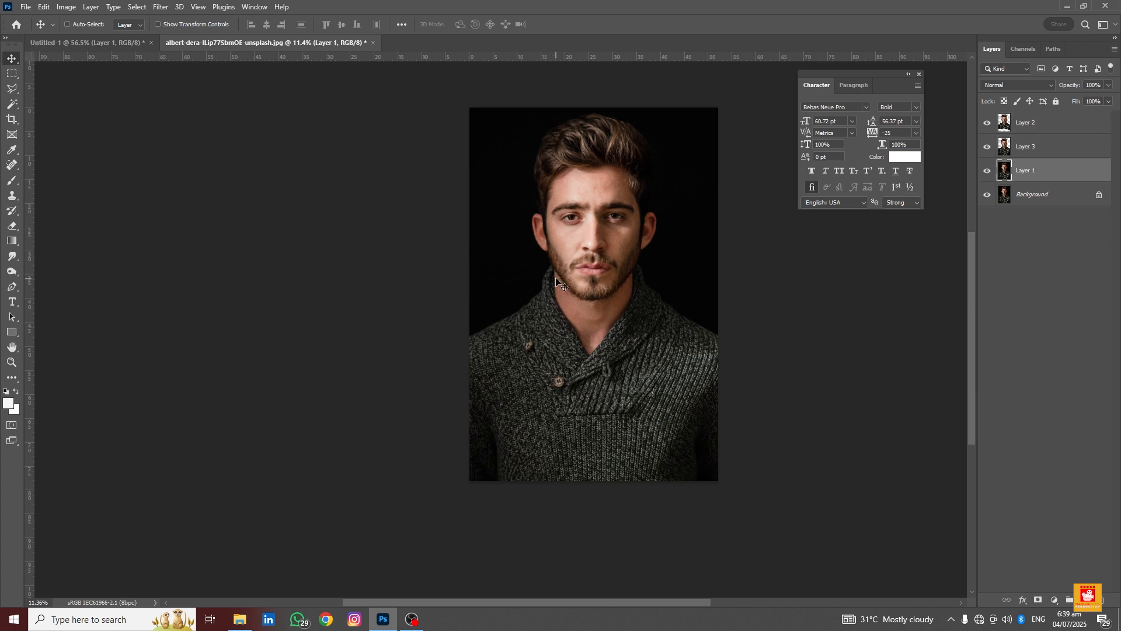
key(l)
right_click(11, 92)
click(65, 111)
scroll(479, 350, up, 5)
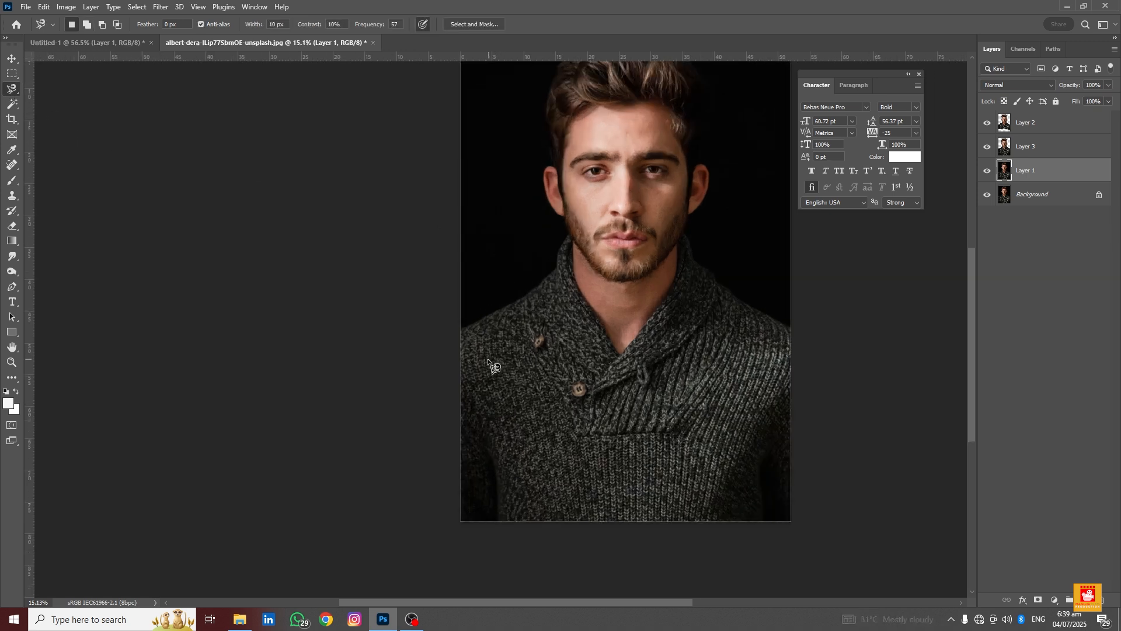
drag(465, 327, 351, 372)
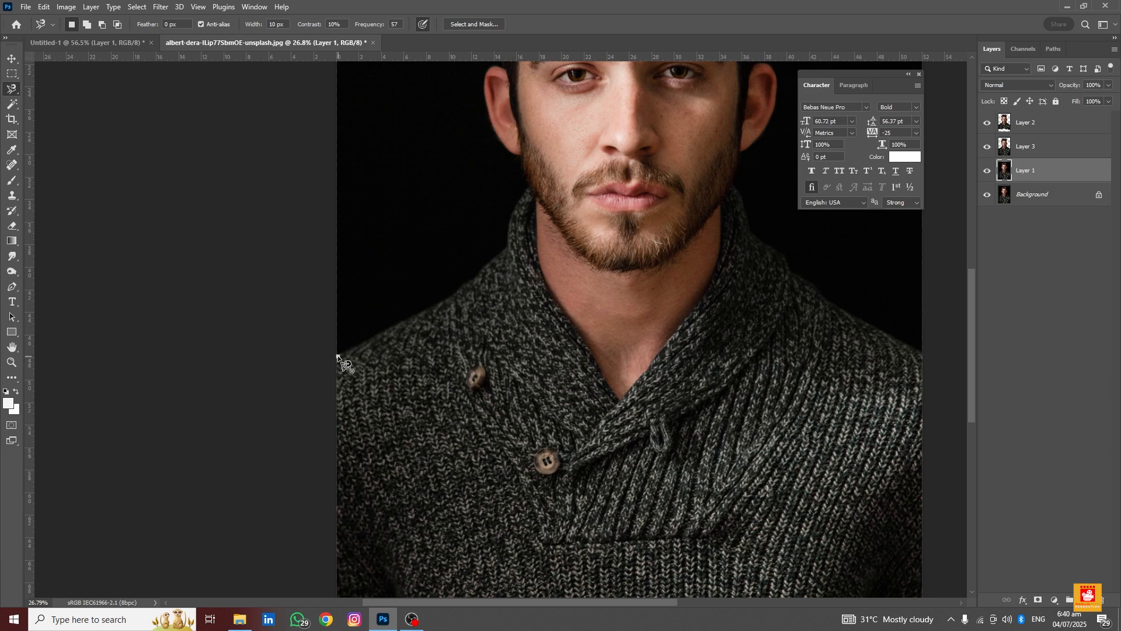
click(338, 356)
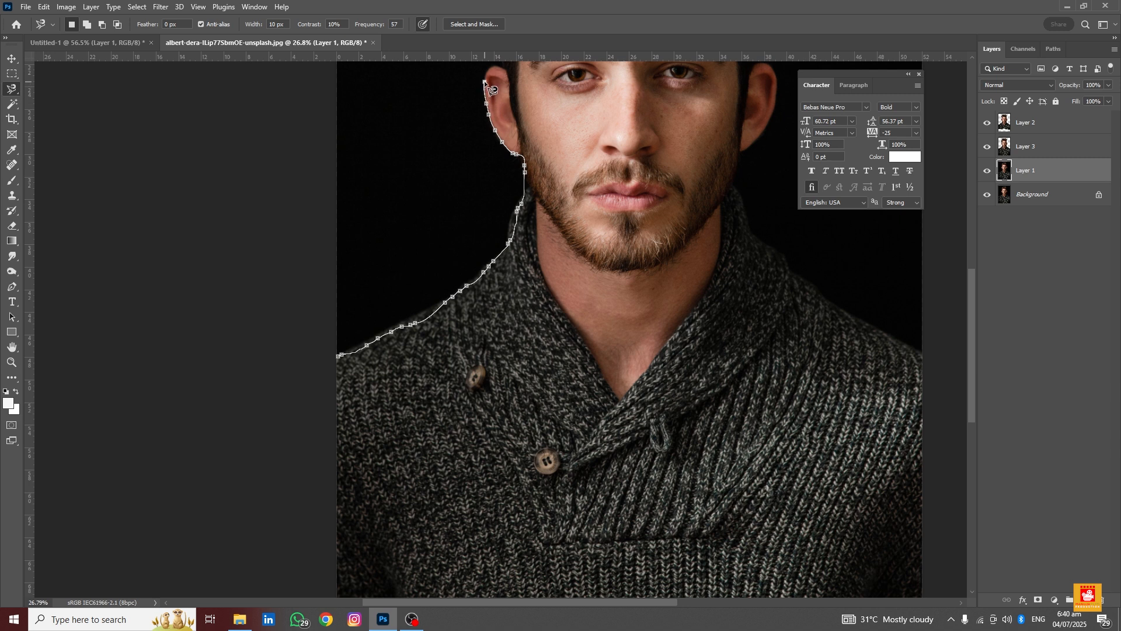
drag(485, 85, 489, 294)
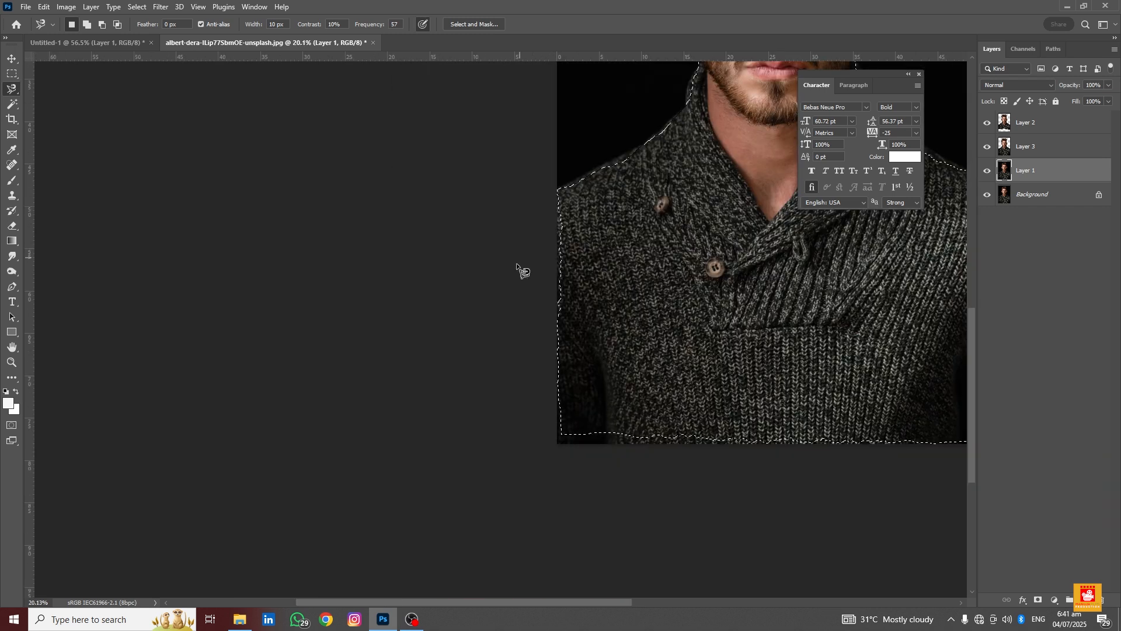
scroll(519, 275, down, 5)
key(ctrl+j)
Hide Layer 1 and the Background layer in the portrait document
click(988, 194)
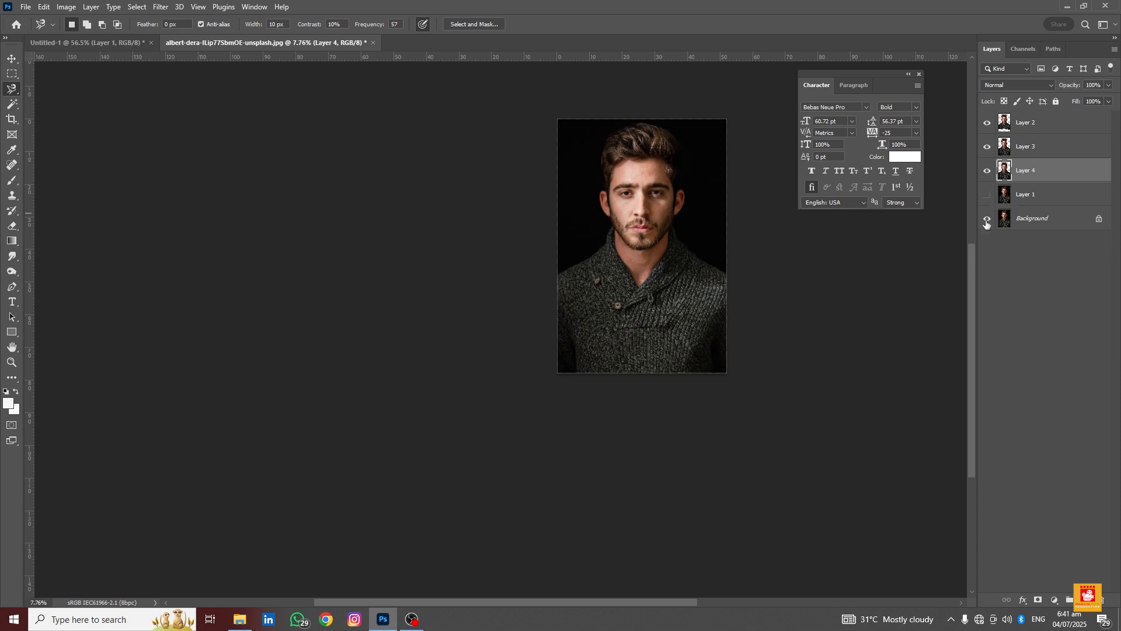
click(988, 218)
scroll(575, 304, up, 3)
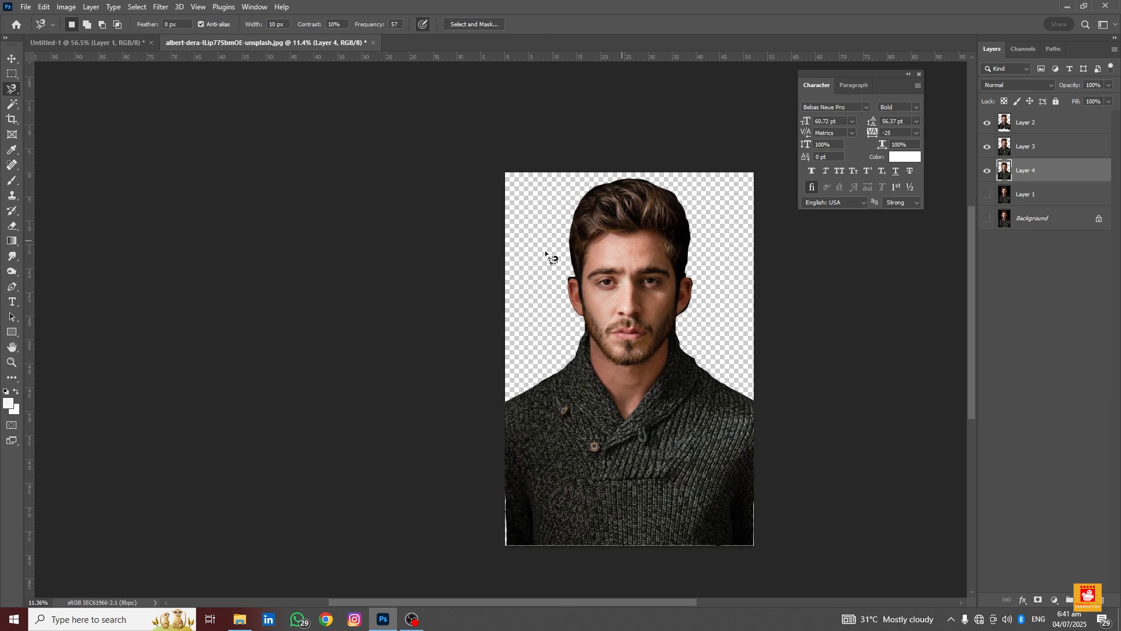
Delete Layers 2, 3 and 4 from the portrait document and make Layer 1 visible again
click(9, 58)
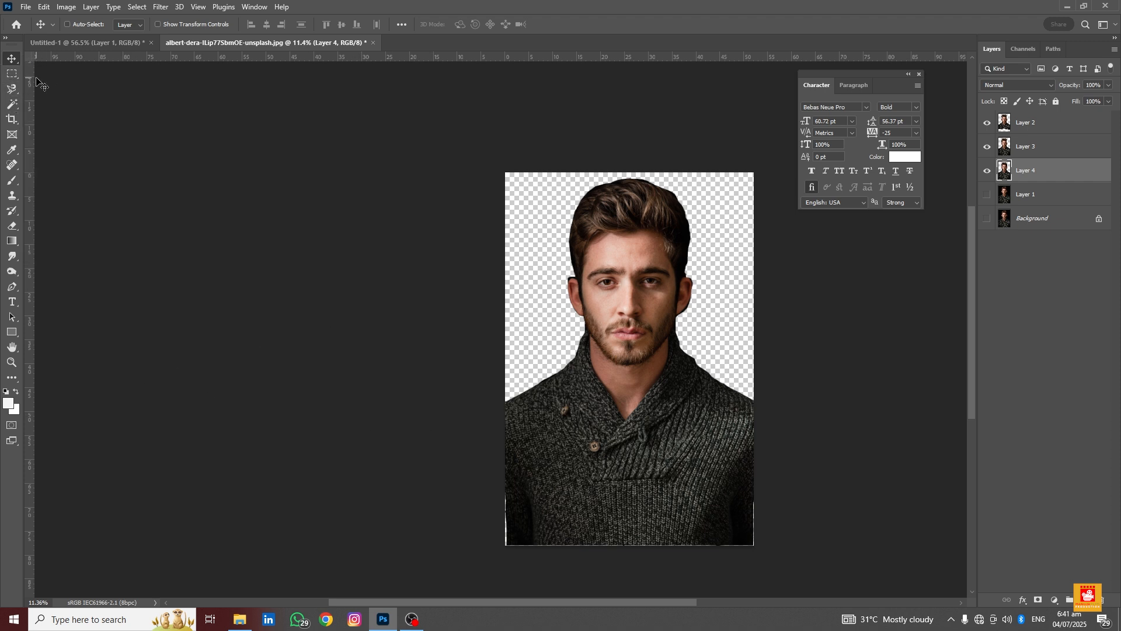
right_click(14, 108)
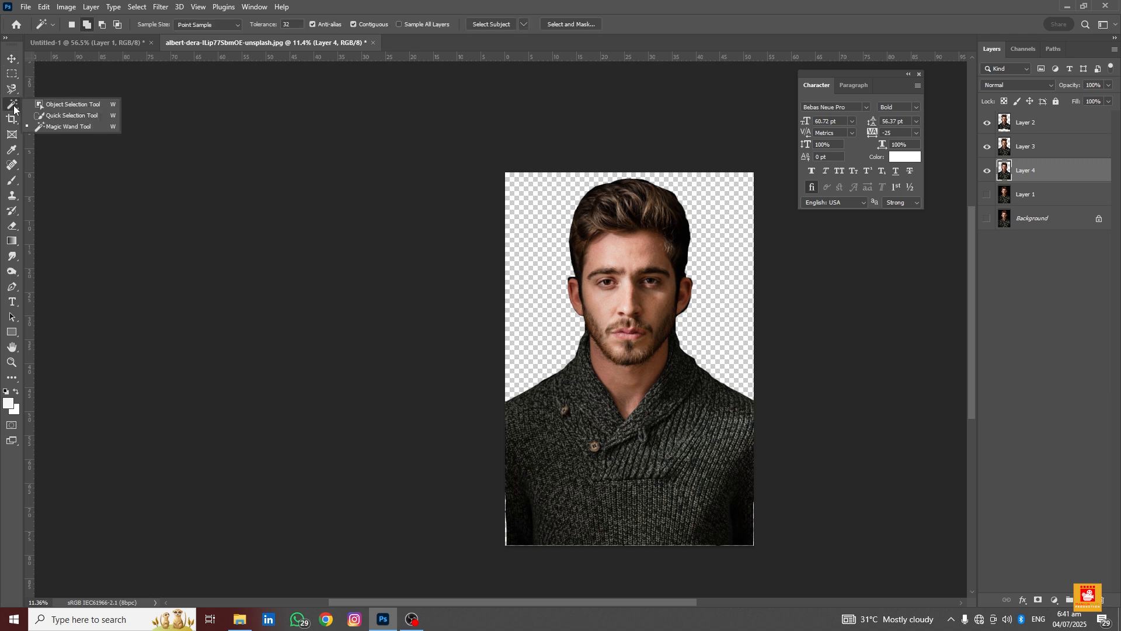
click(75, 114)
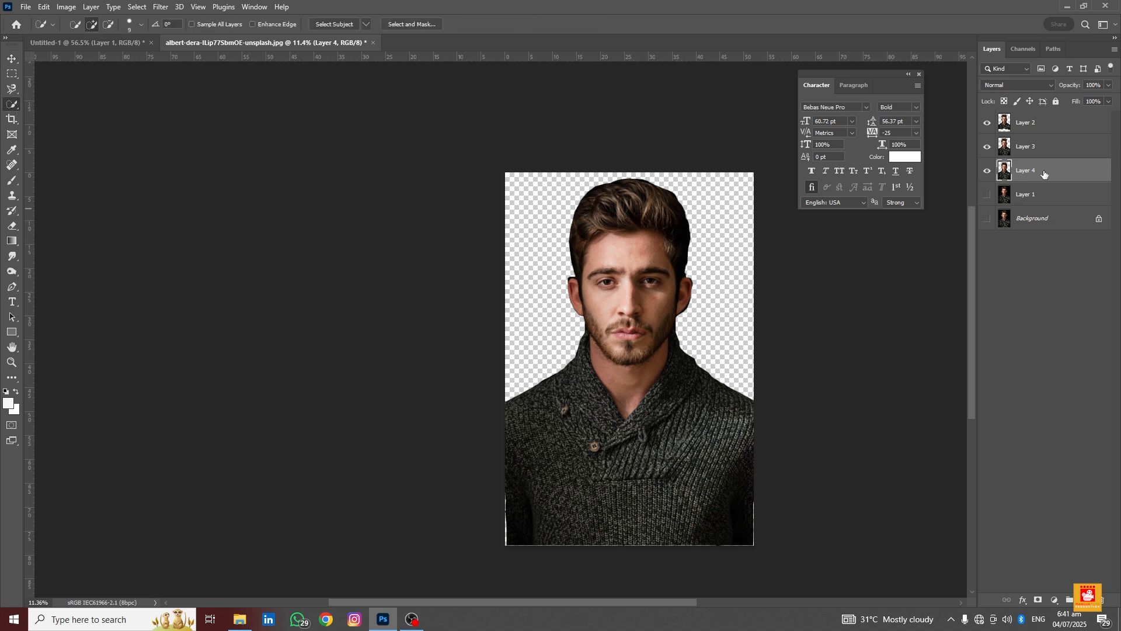
shift+click(1046, 120)
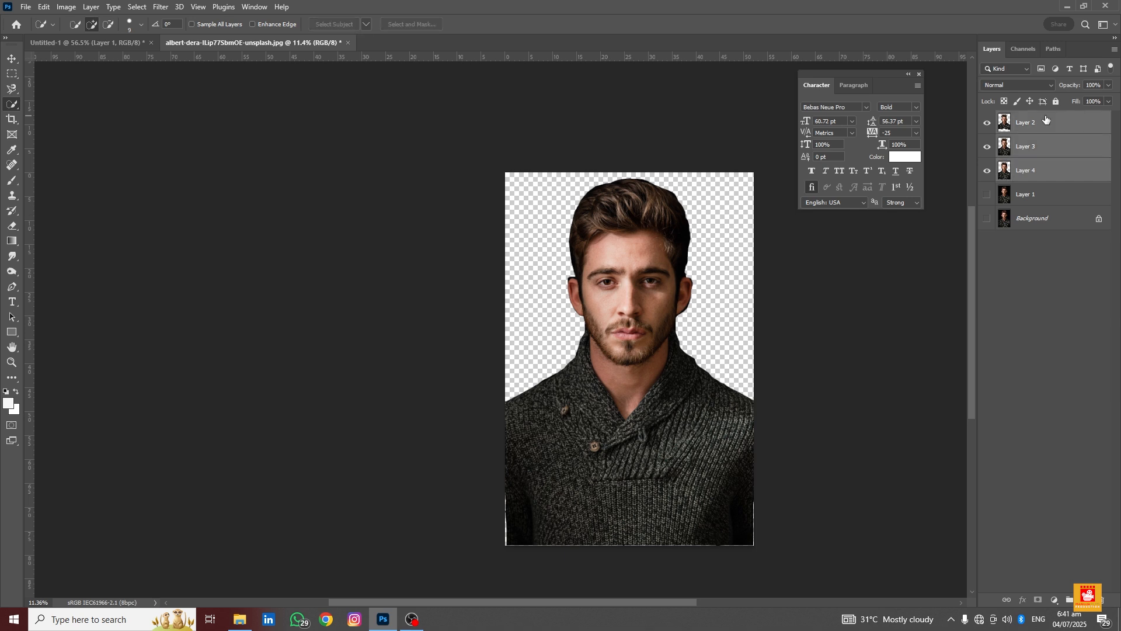
key(Delete)
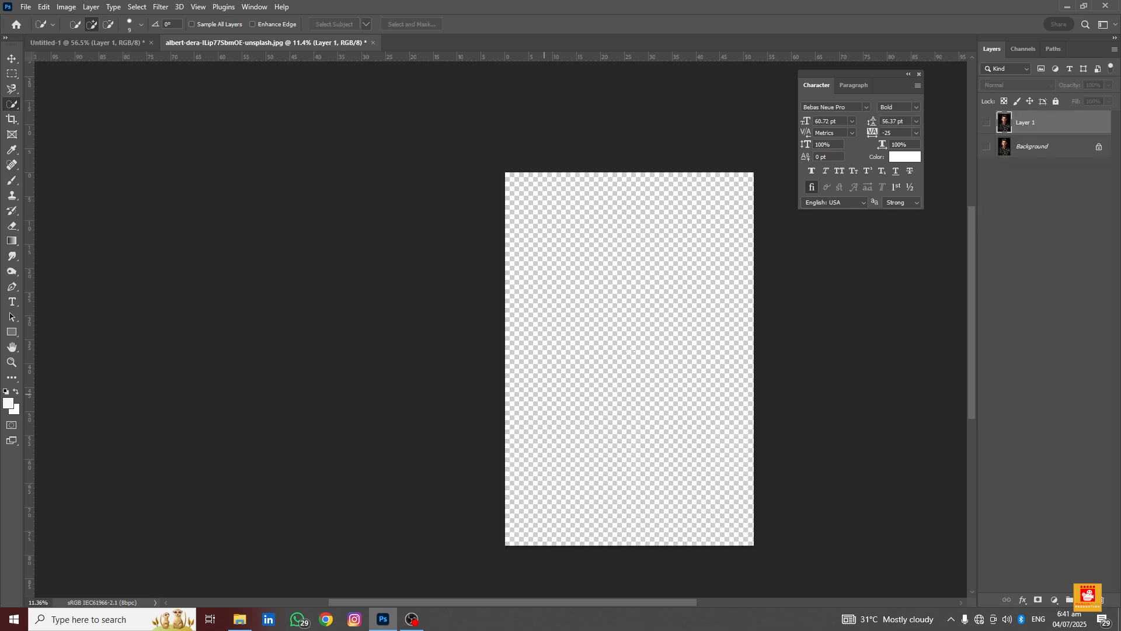
click(987, 122)
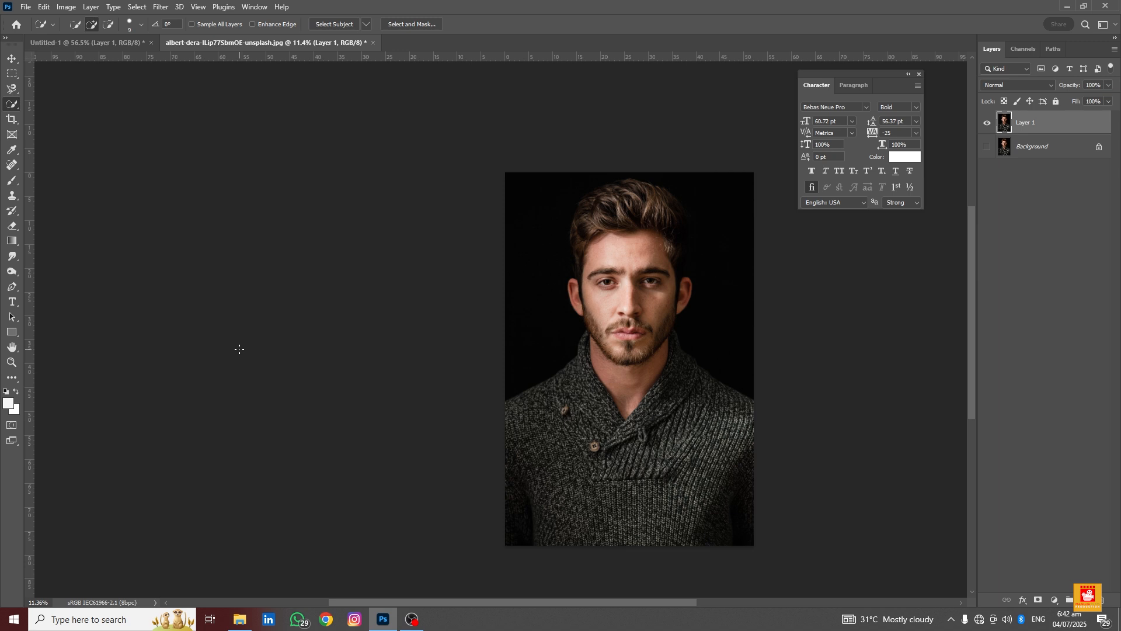
Open the andrey-zvyagintsev-AO21yM7oGDA-unsplash image from File Explorer into Photoshop
click(240, 619)
click(376, 438)
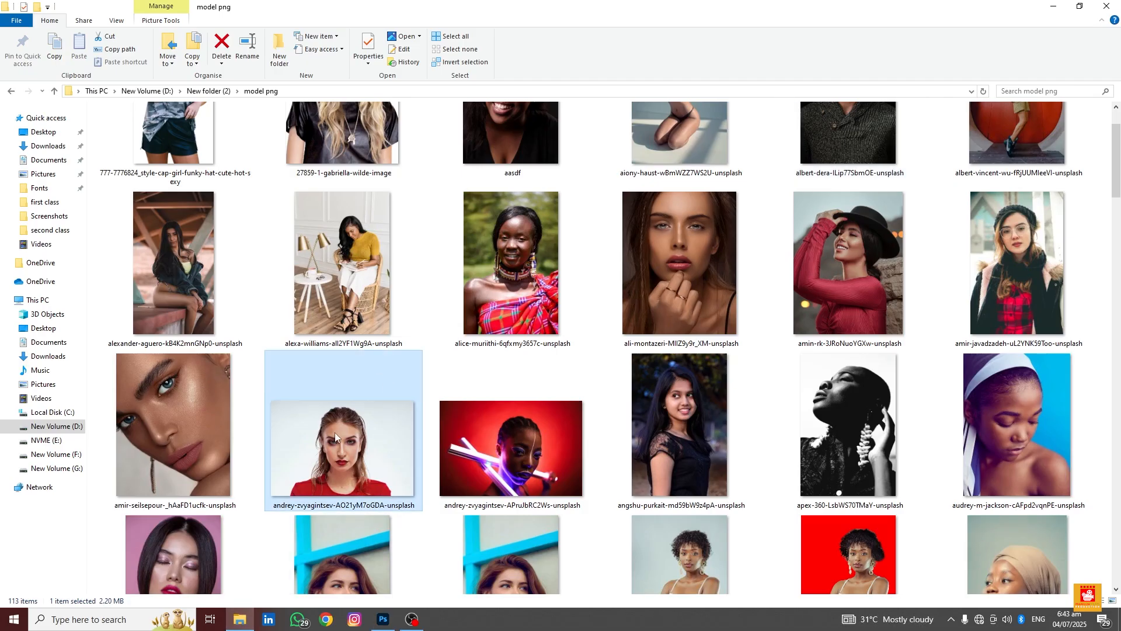
drag(345, 458, 558, 43)
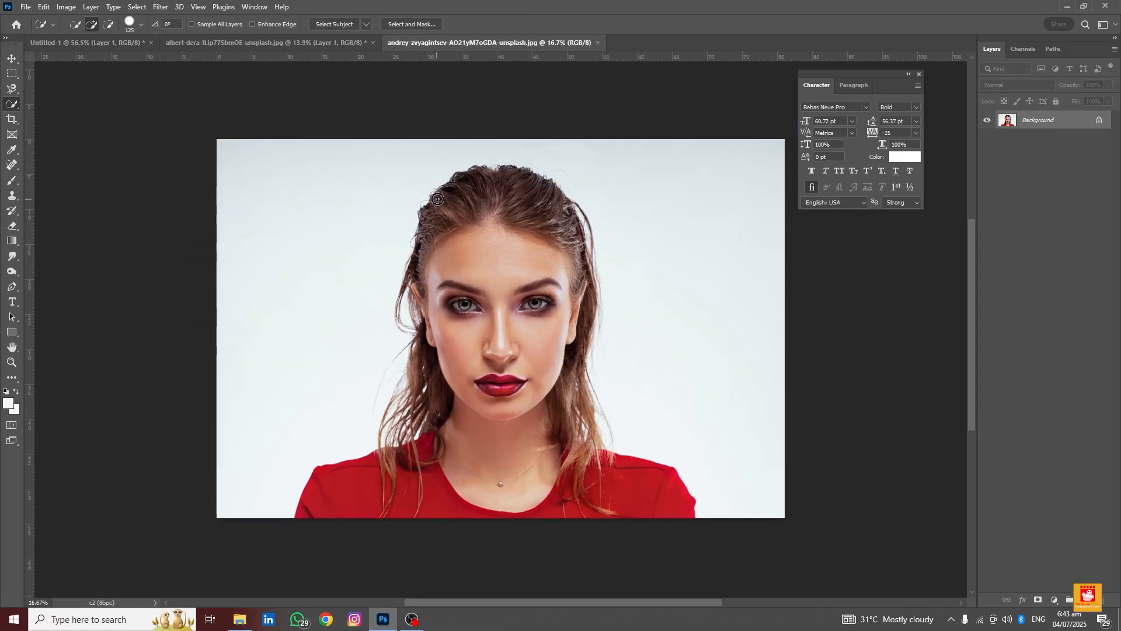
Select the woman with the Quick Selection tool, copy her onto a new layer and hide the background
mouse_move(478, 252)
mouse_down()
mouse_move(463, 443)
mouse_move(439, 353)
mouse_move(420, 445)
mouse_move(379, 508)
mouse_move(405, 480)
mouse_move(440, 507)
mouse_move(465, 468)
mouse_move(601, 529)
mouse_move(557, 459)
mouse_move(612, 481)
mouse_move(668, 486)
mouse_up()
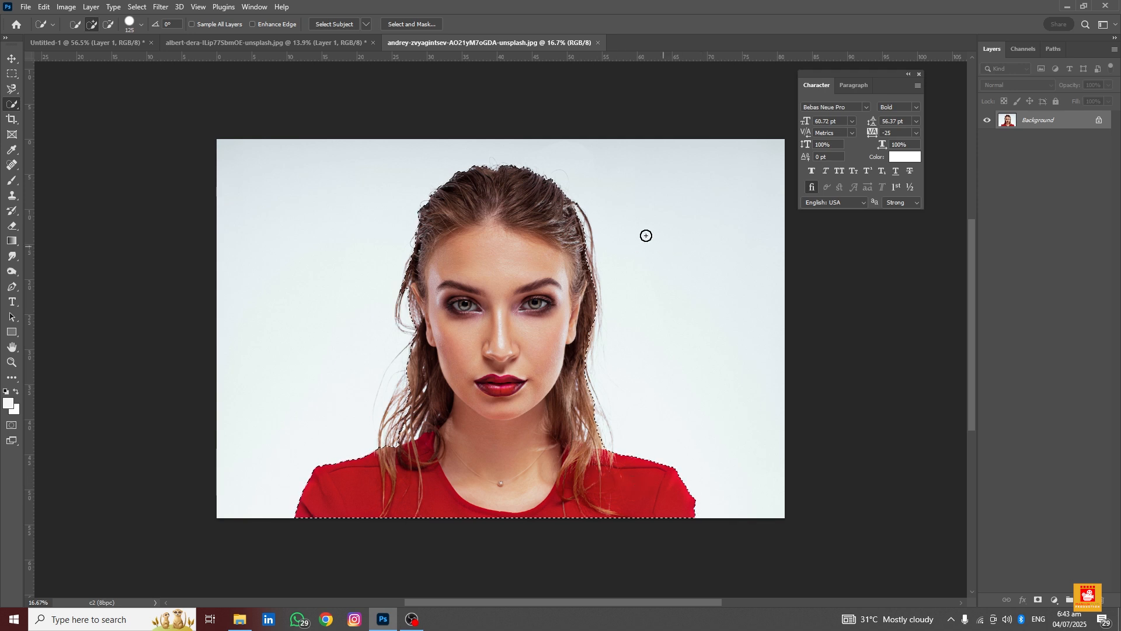
key(ctrl+j)
click(987, 139)
scroll(433, 319, up, 3)
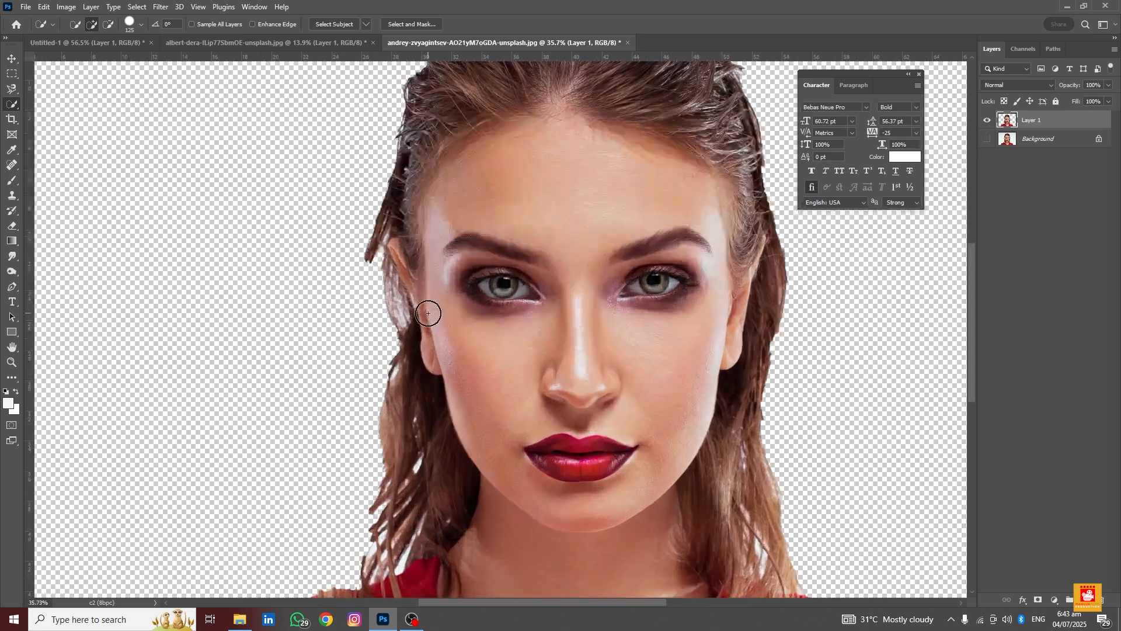
scroll(429, 313, down, 3)
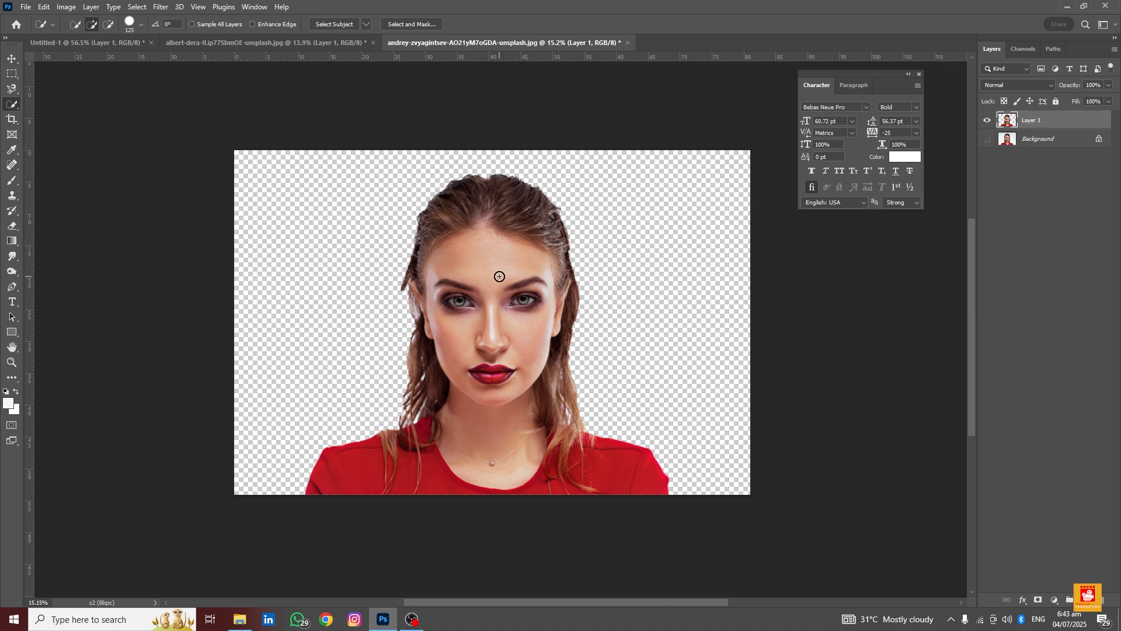
scroll(494, 295, up, 1)
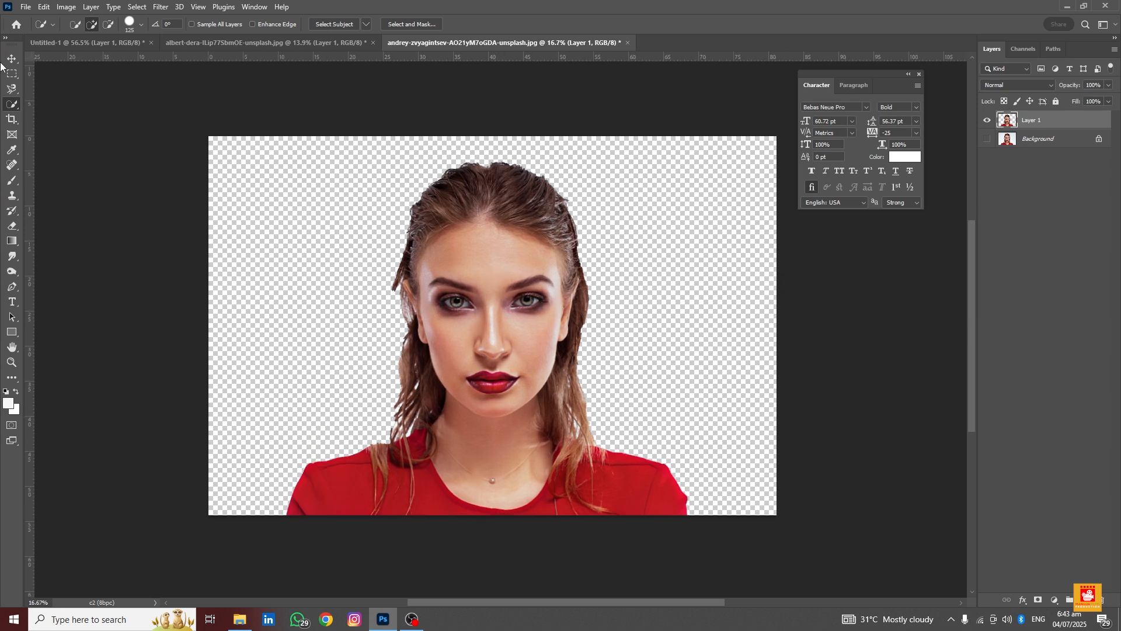
Show the background layer again and delete the copied woman layer
click(5, 60)
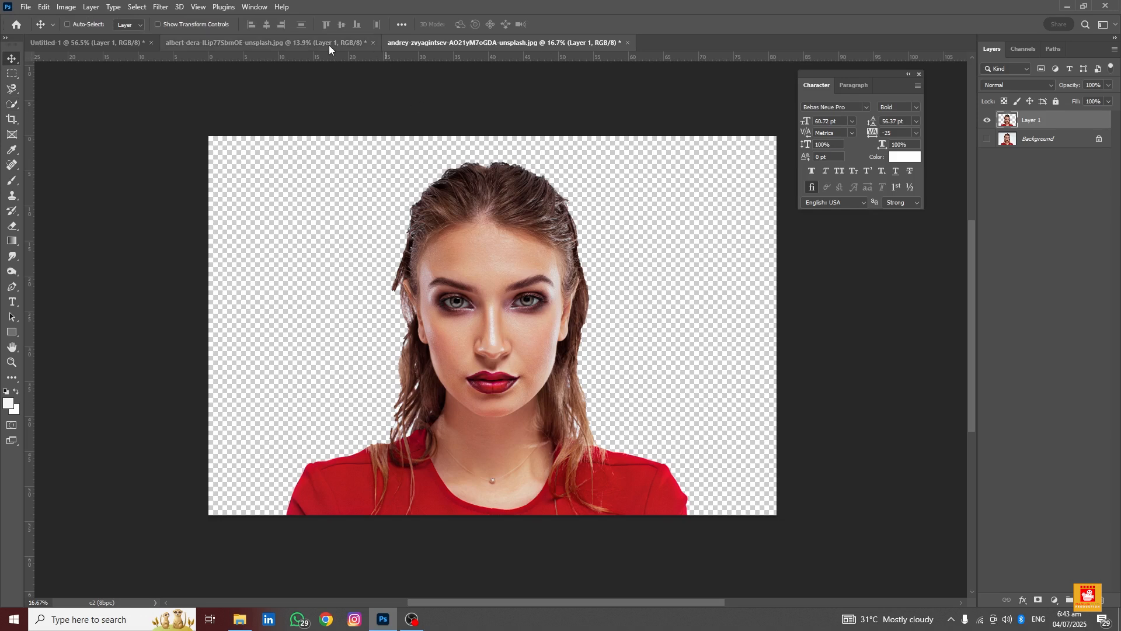
click(988, 139)
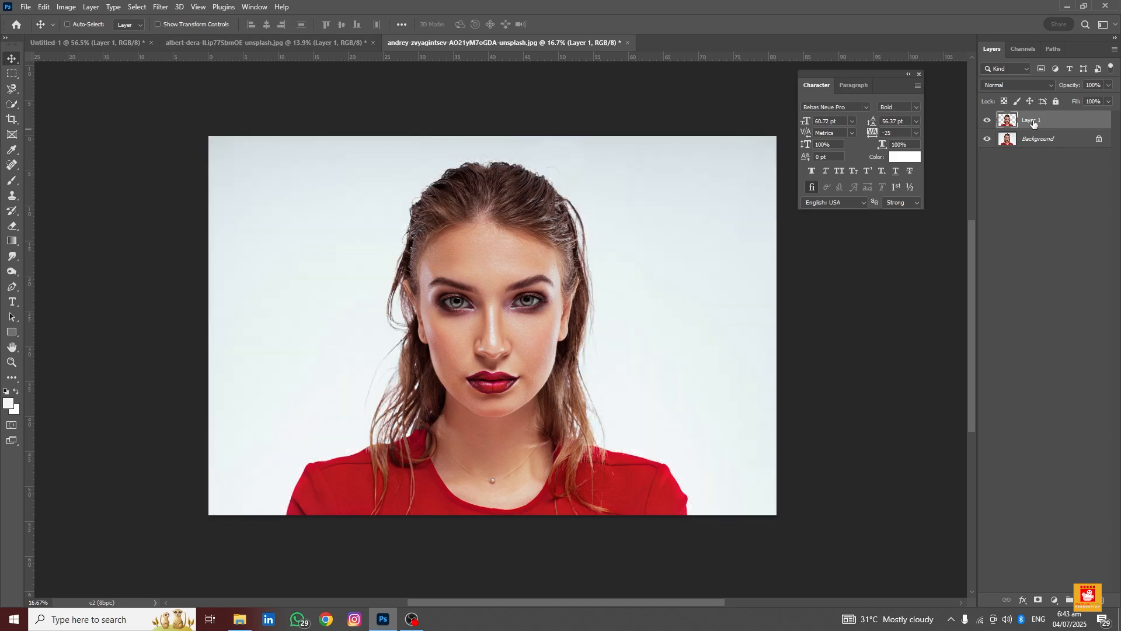
key(Delete)
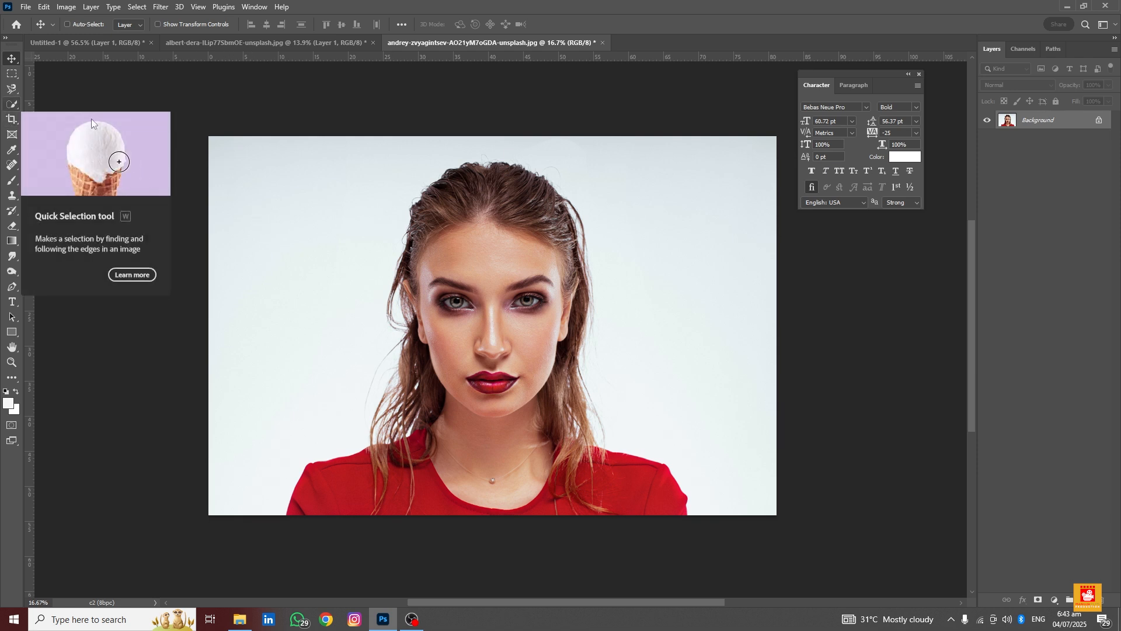
Remove the light backdrop behind the woman with the Magic Wand, unlocking the Background layer first
click(8, 107)
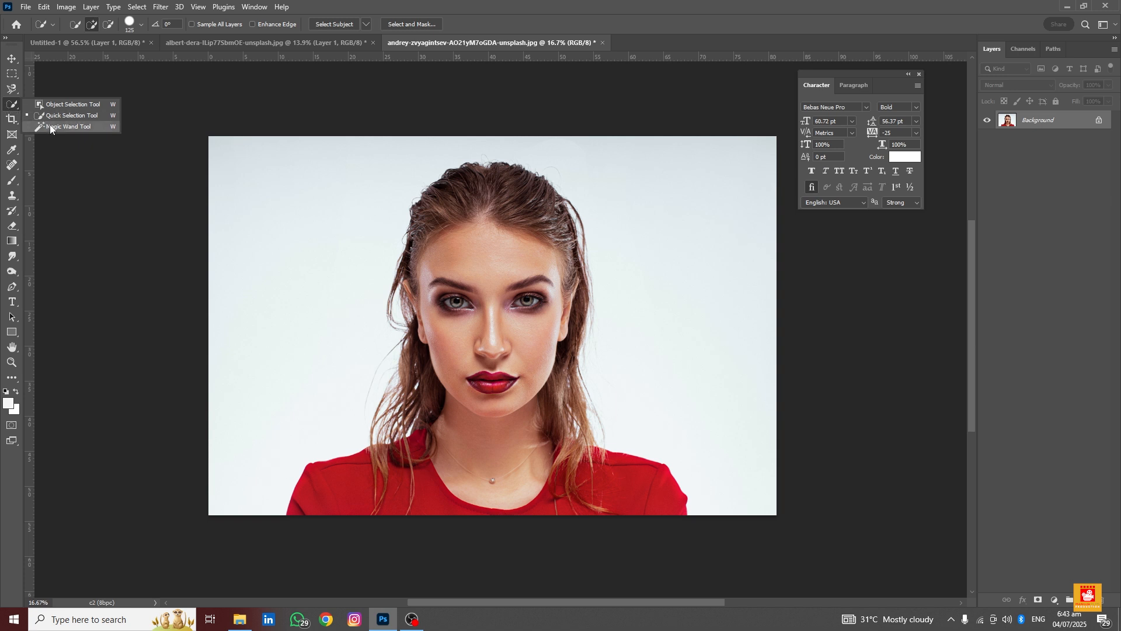
click(15, 107)
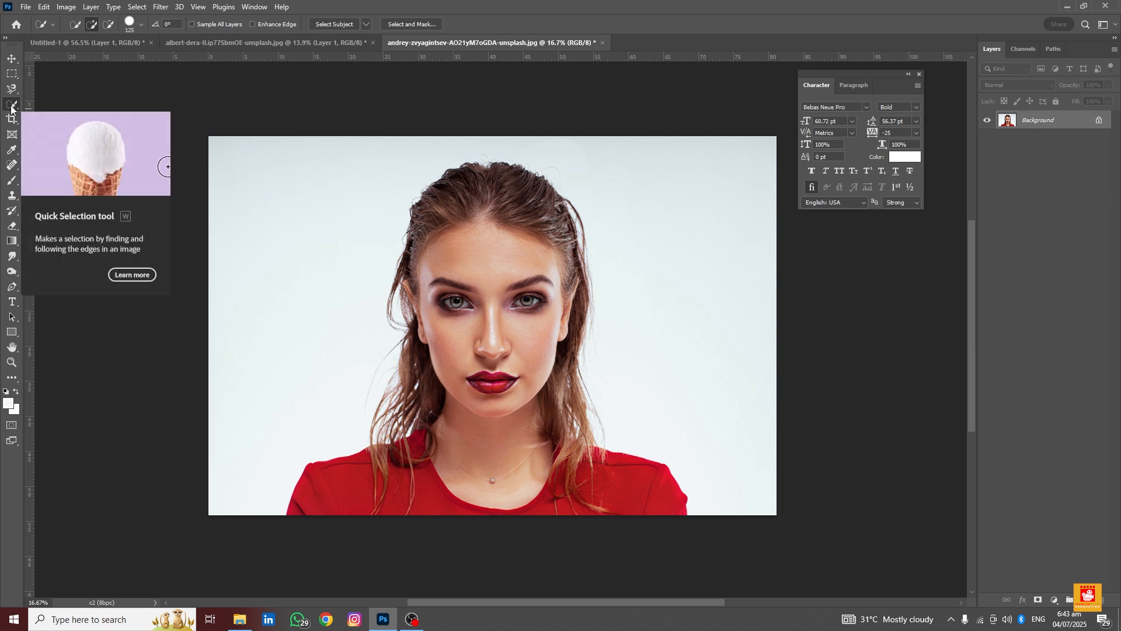
click(12, 108)
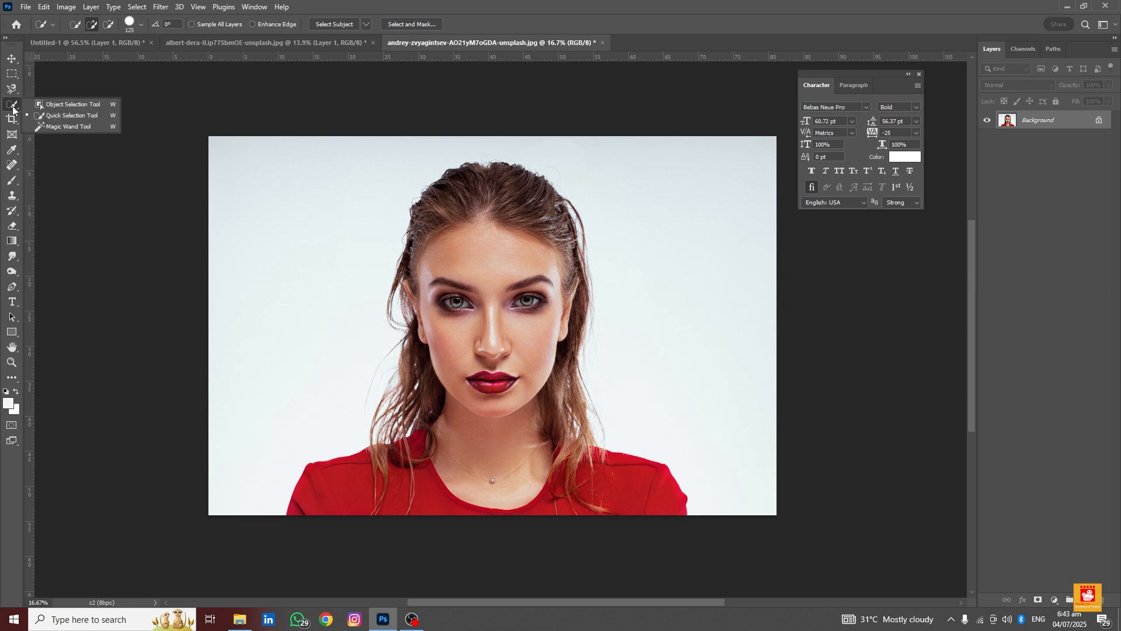
click(80, 127)
scroll(477, 239, up, 3)
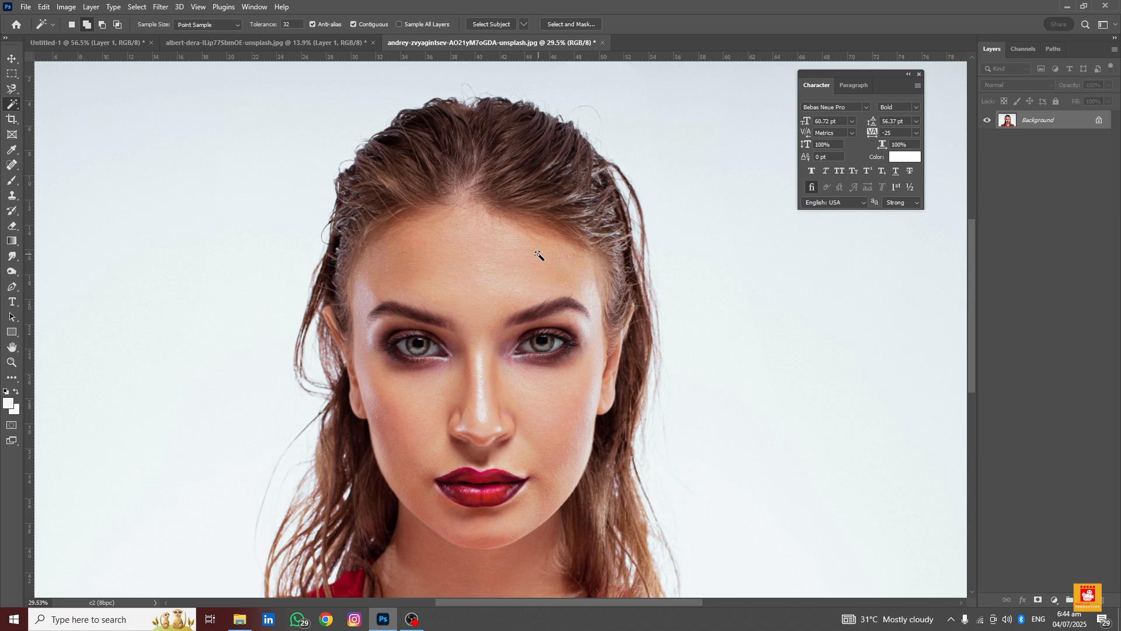
scroll(471, 246, down, 3)
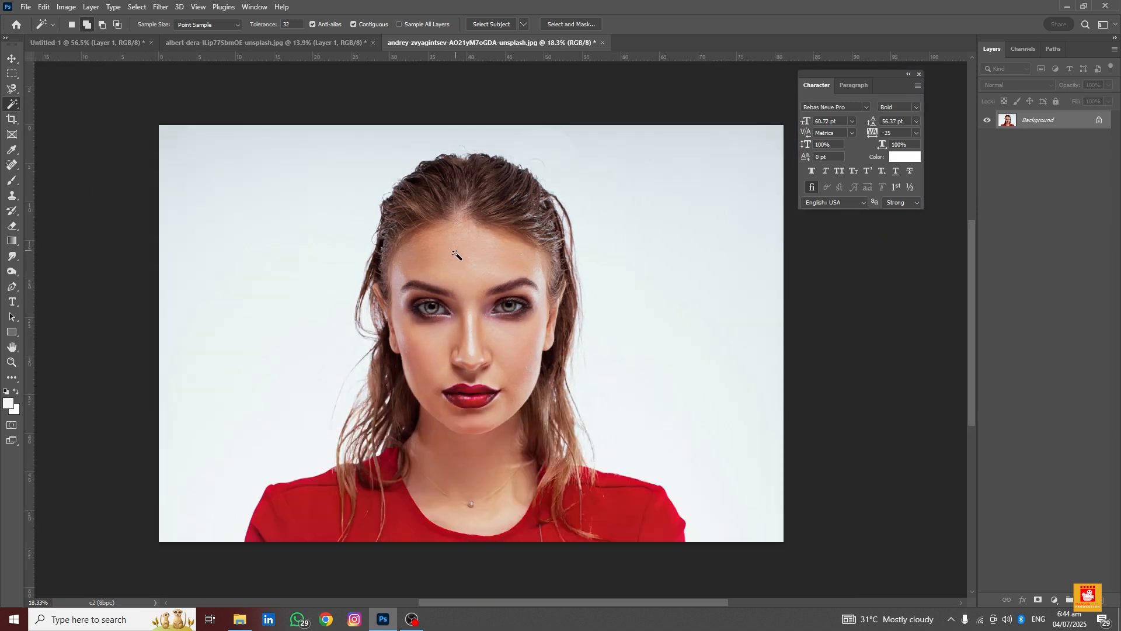
click(696, 199)
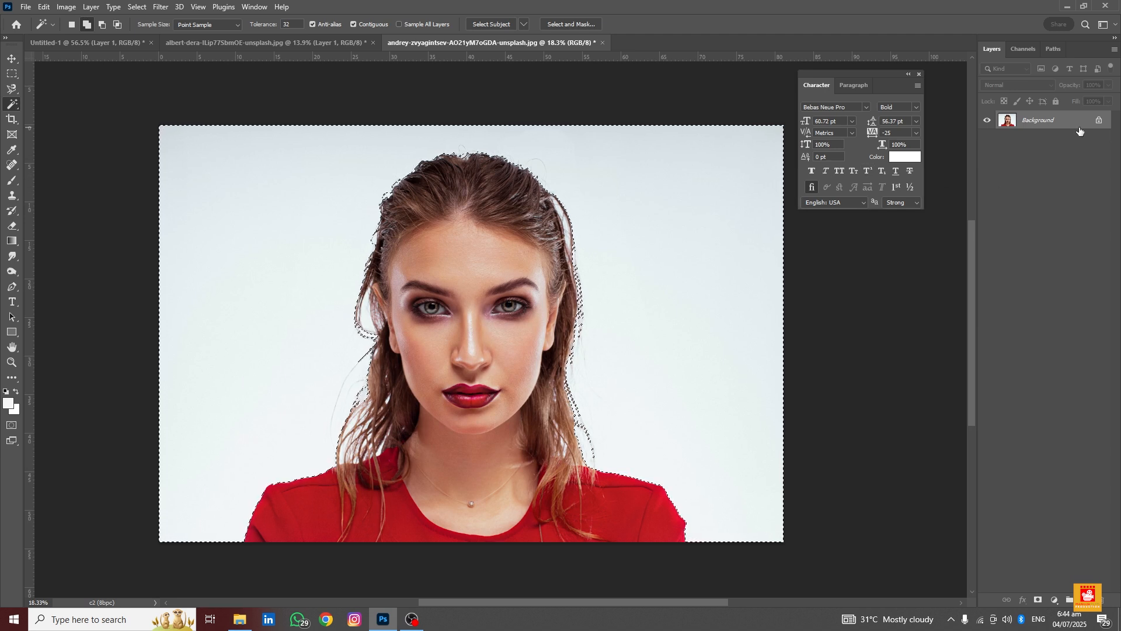
click(1100, 120)
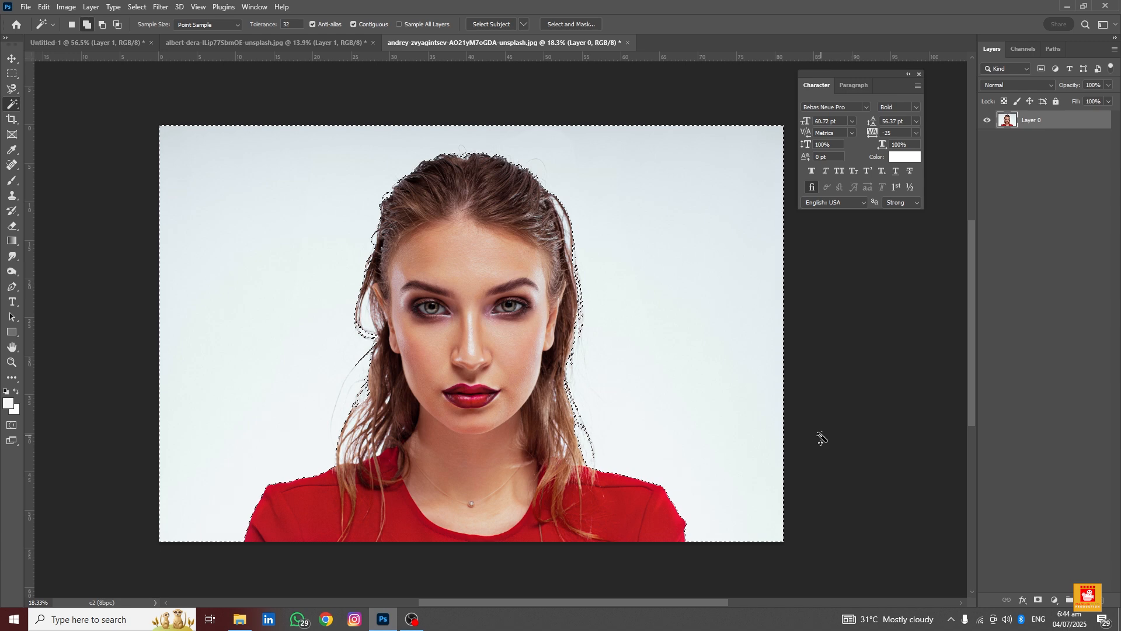
key(Delete)
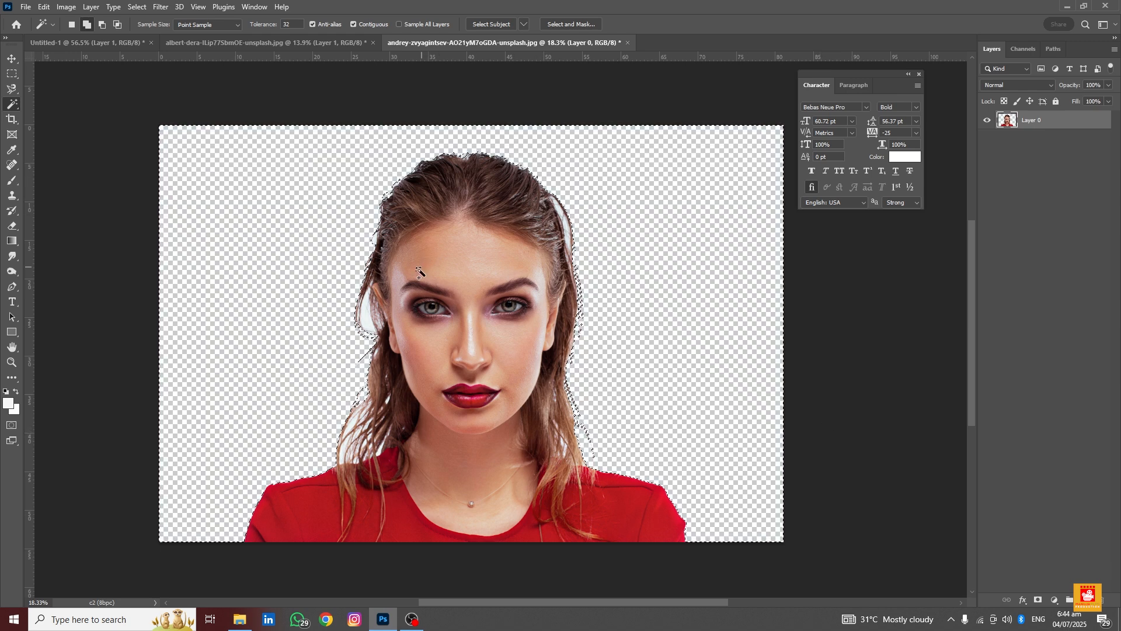
scroll(371, 316, up, 4)
scroll(371, 315, up, 6)
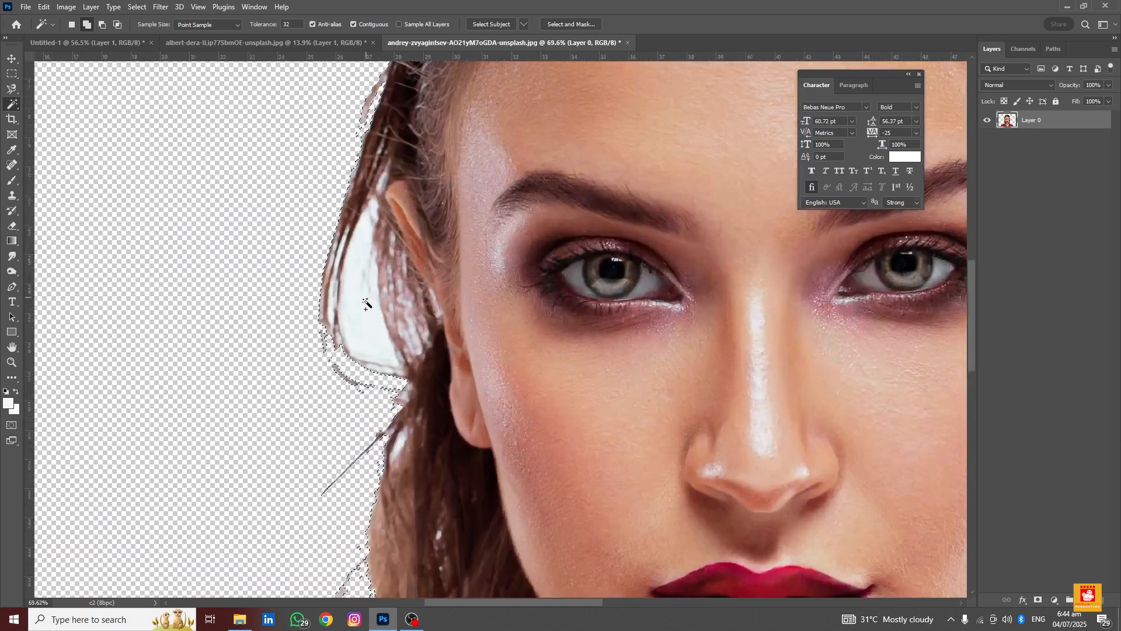
Select the white gap between the hair strands beside the woman's face with the Magic Wand and delete it
click(71, 24)
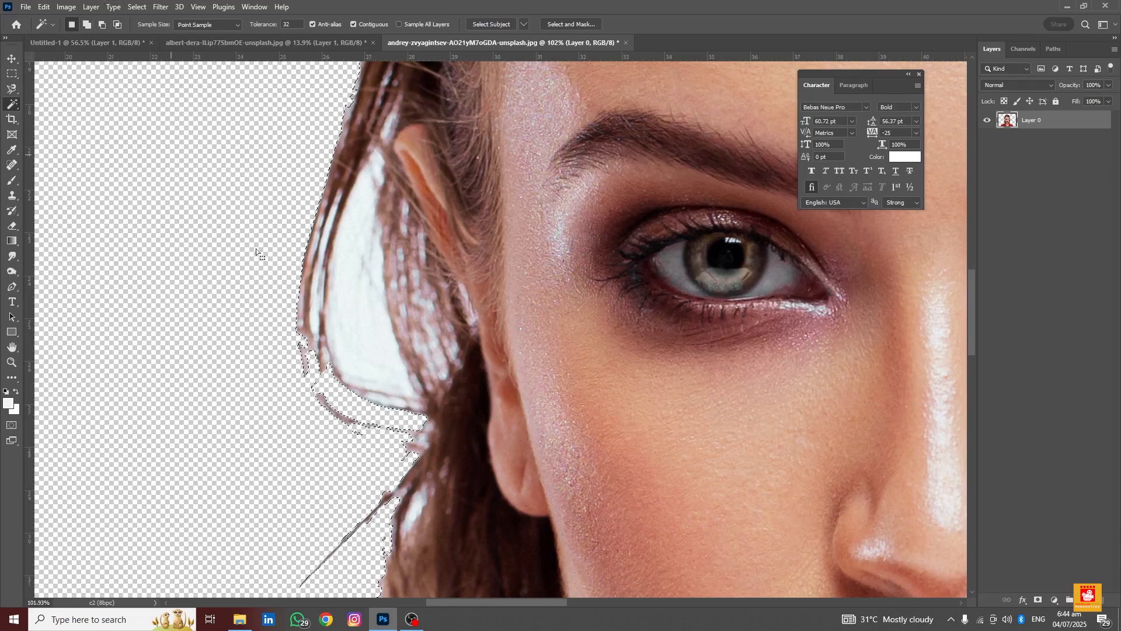
click(345, 305)
key(Delete)
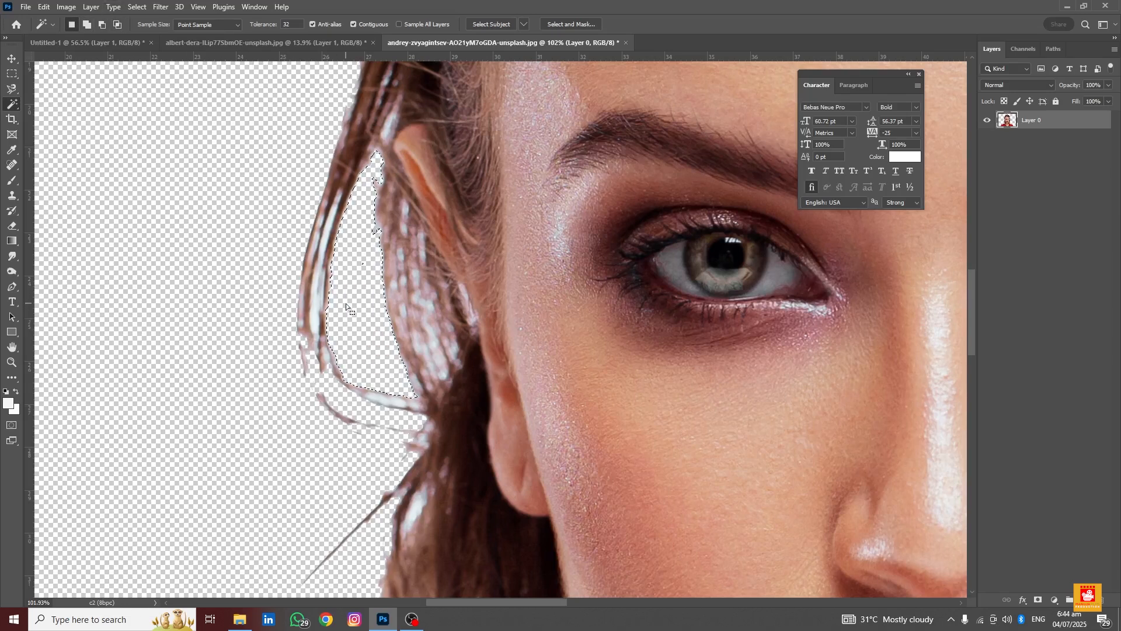
click(316, 308)
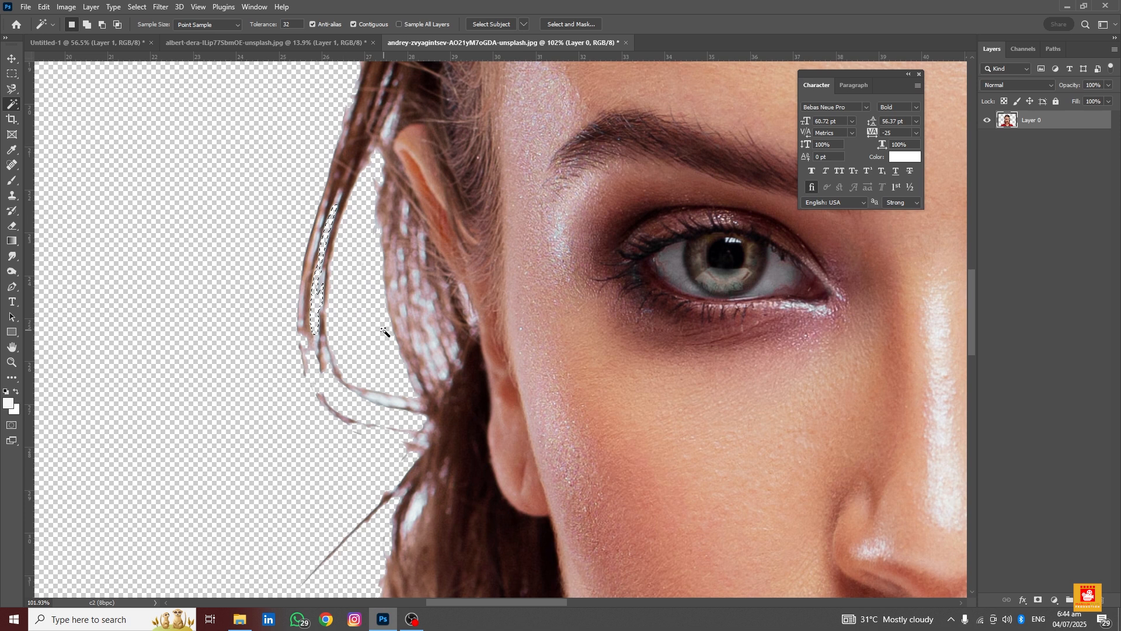
scroll(406, 358, down, 2)
scroll(409, 360, down, 3)
scroll(539, 200, up, 3)
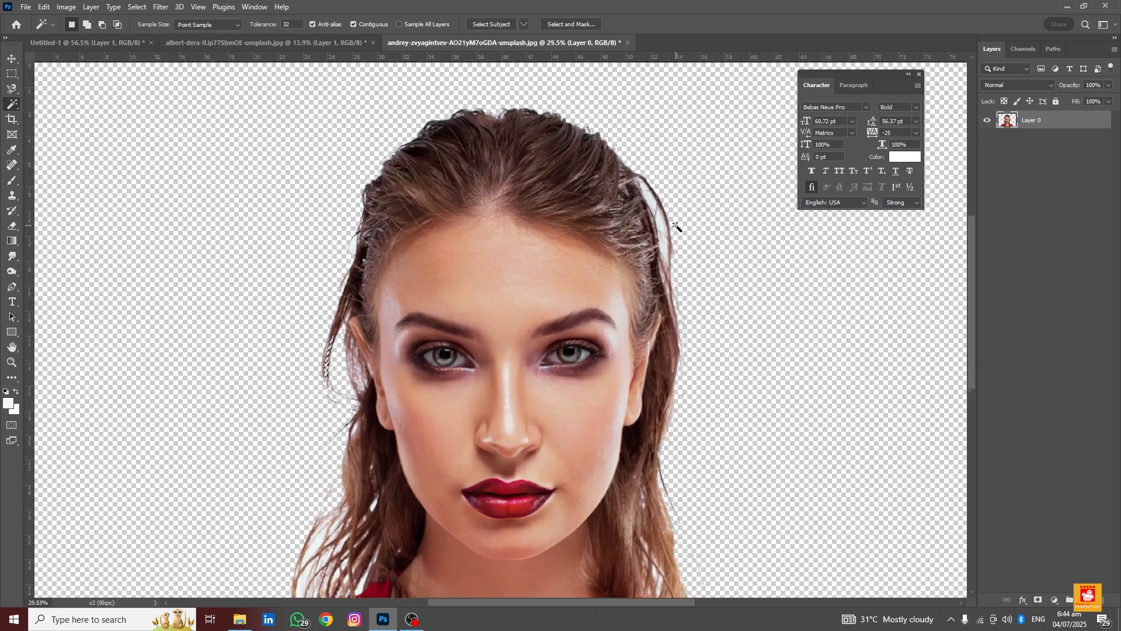
scroll(665, 225, up, 3)
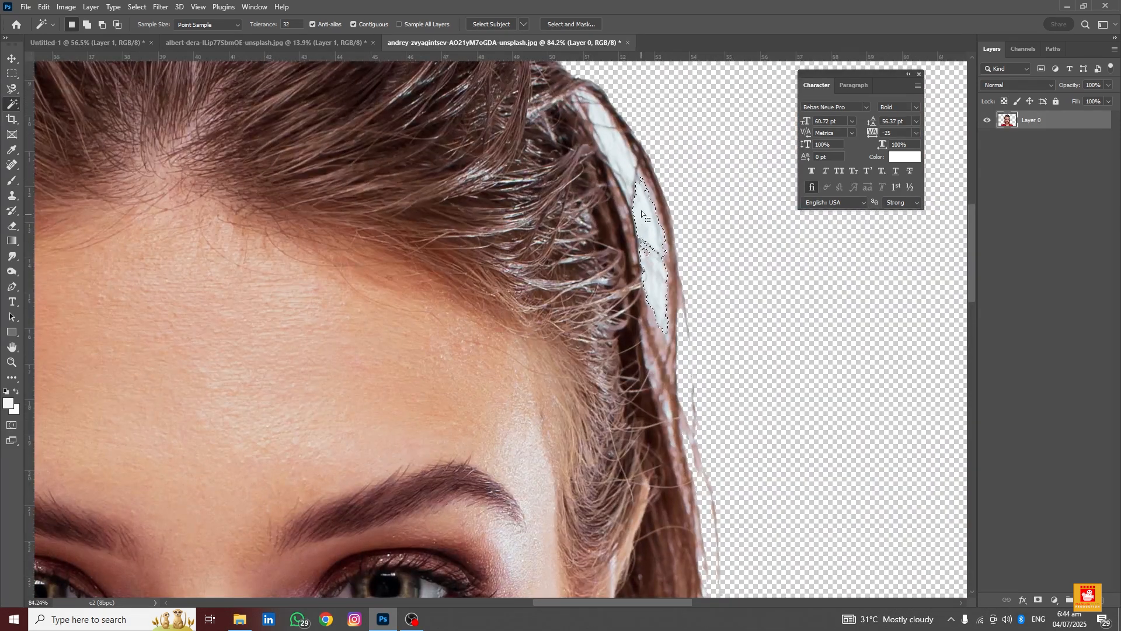
click(618, 146)
shift+click(646, 244)
shift+click(606, 123)
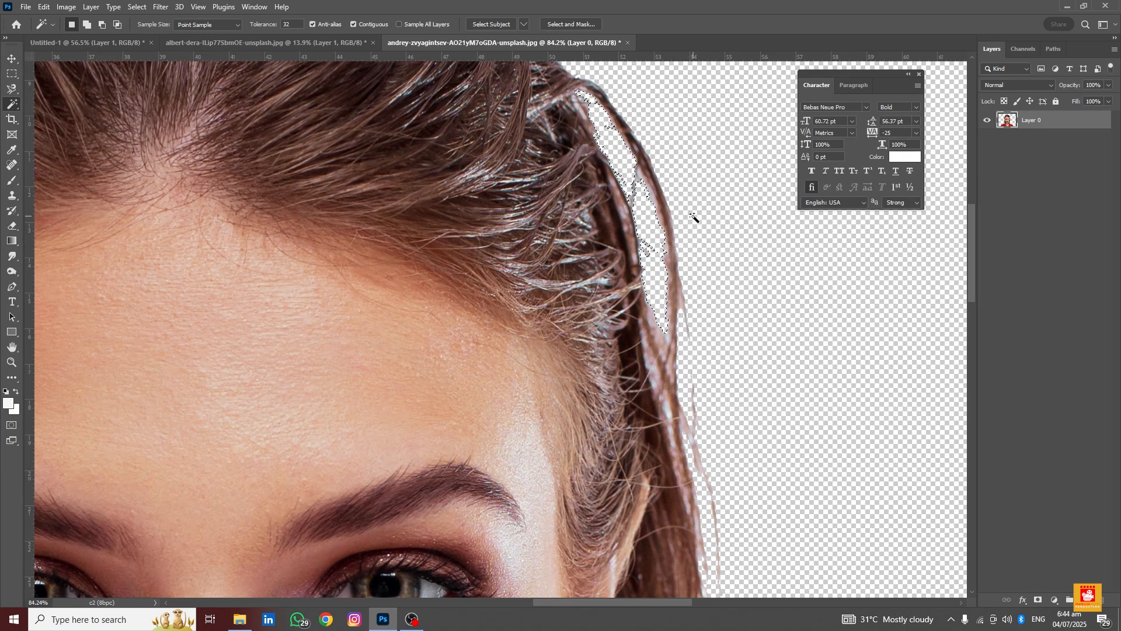
scroll(694, 217, down, 3)
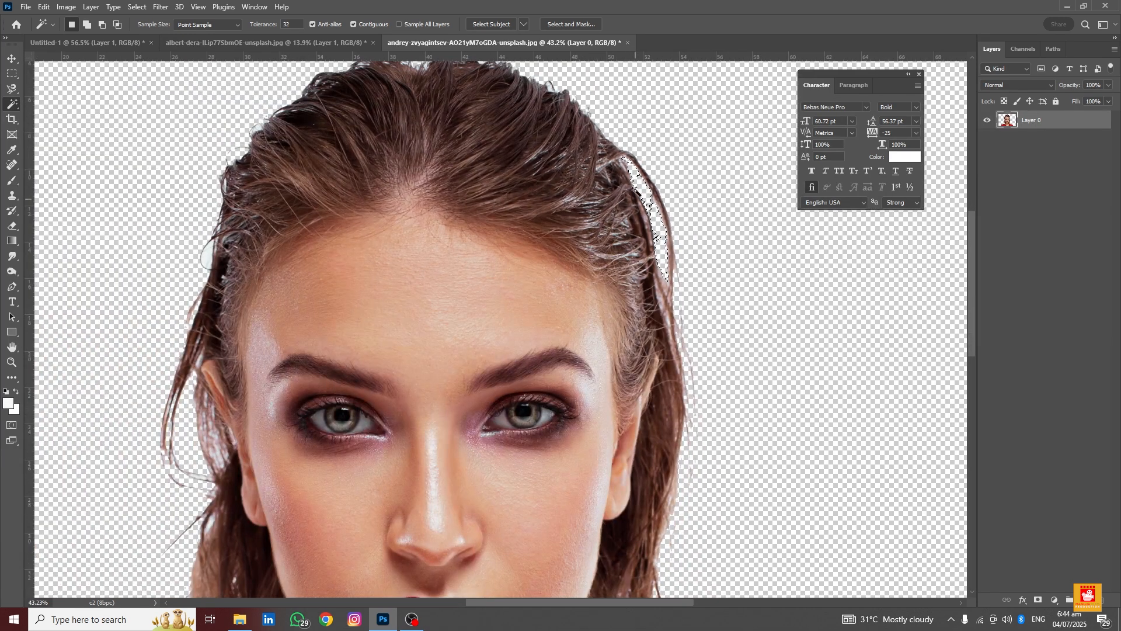
key(shift)
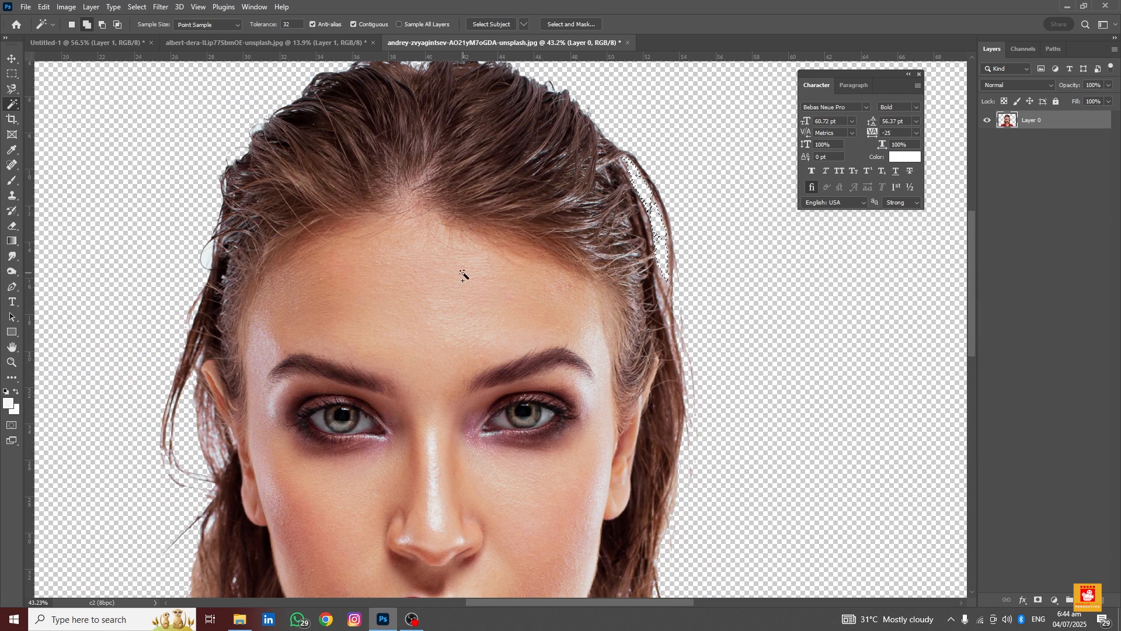
shift+click(475, 270)
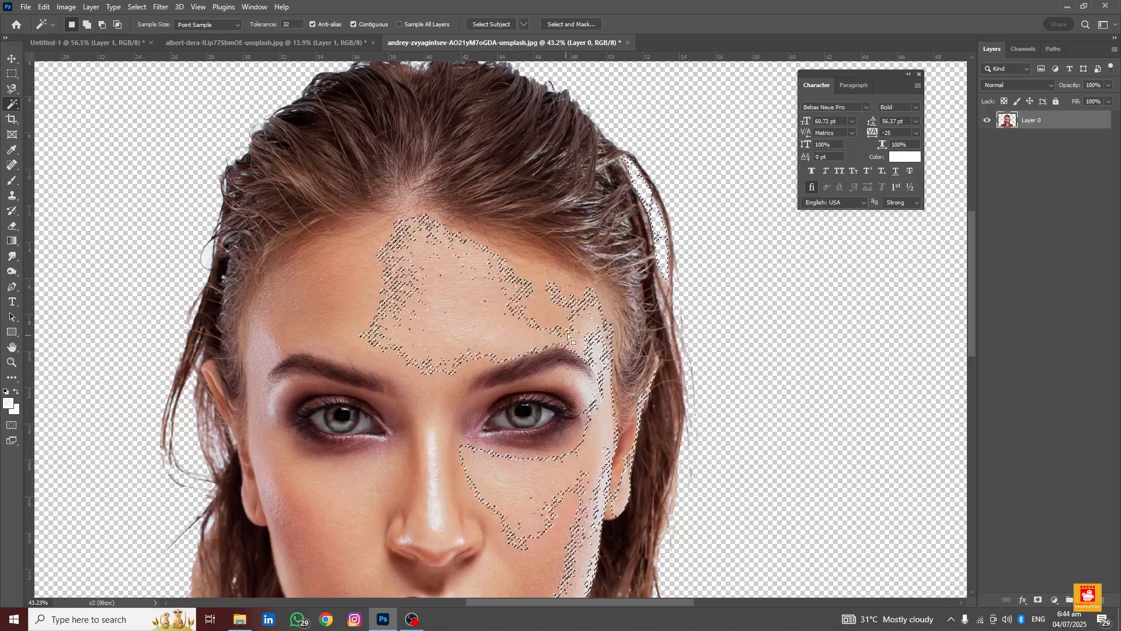
scroll(318, 322, down, 3)
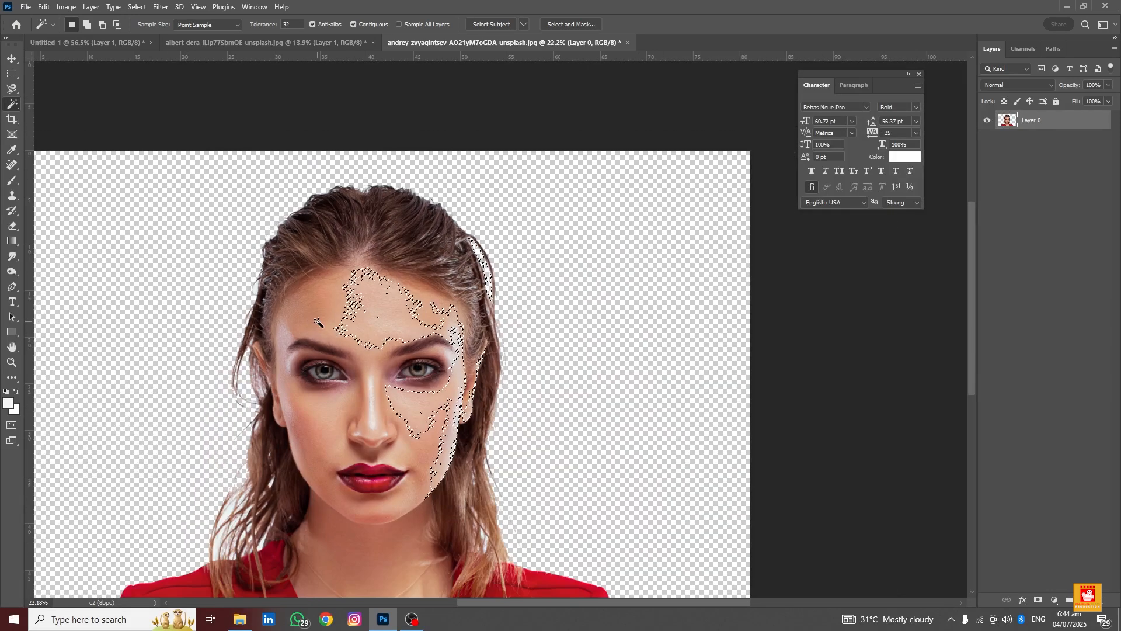
key(ctrl+d)
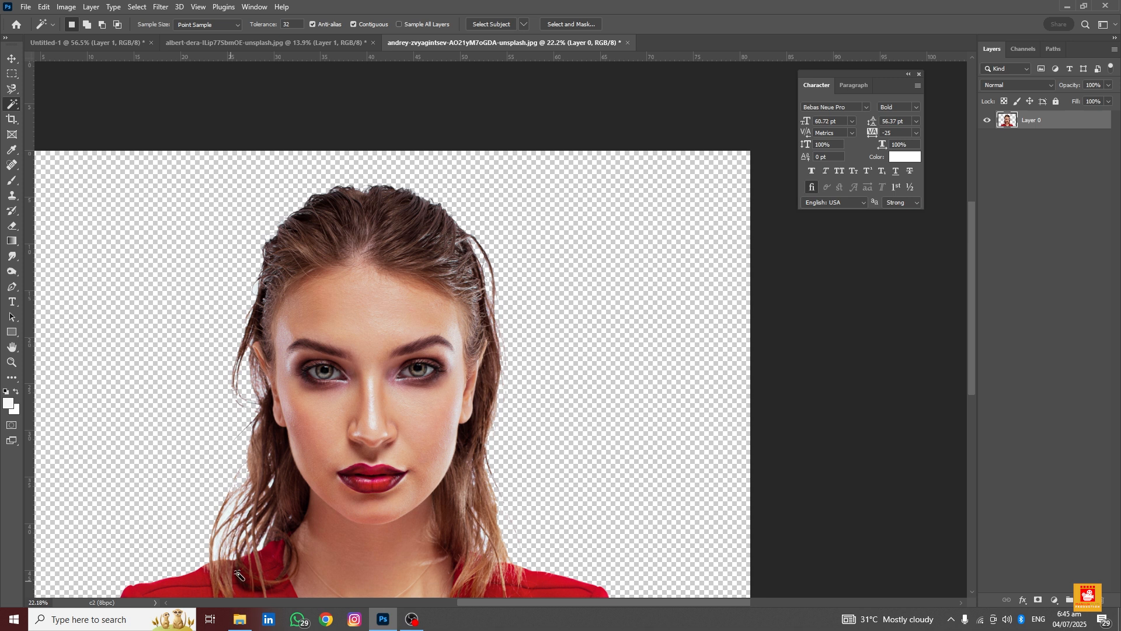
Close the woman's image, the albert-dera image and Untitled-1, declining to save changes in each
click(627, 42)
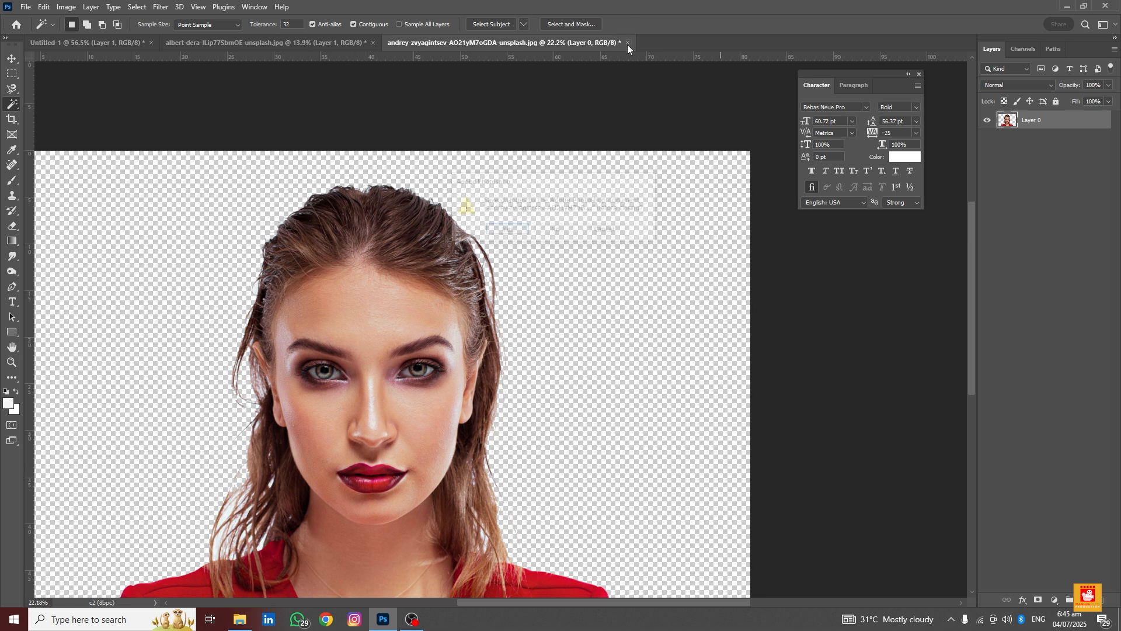
click(551, 228)
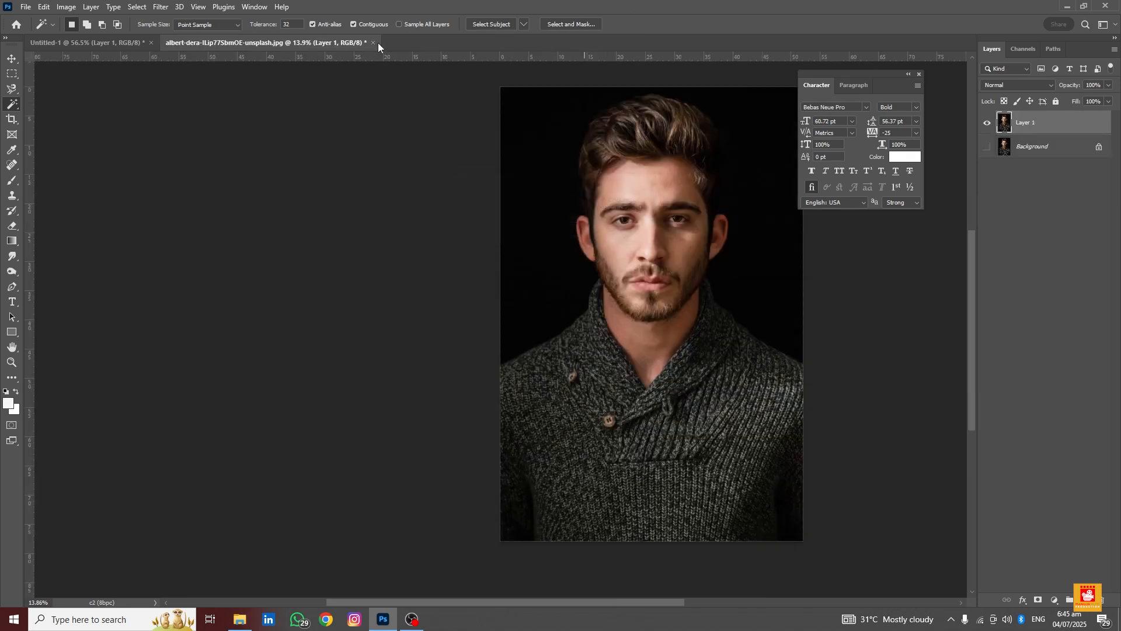
click(374, 43)
click(554, 228)
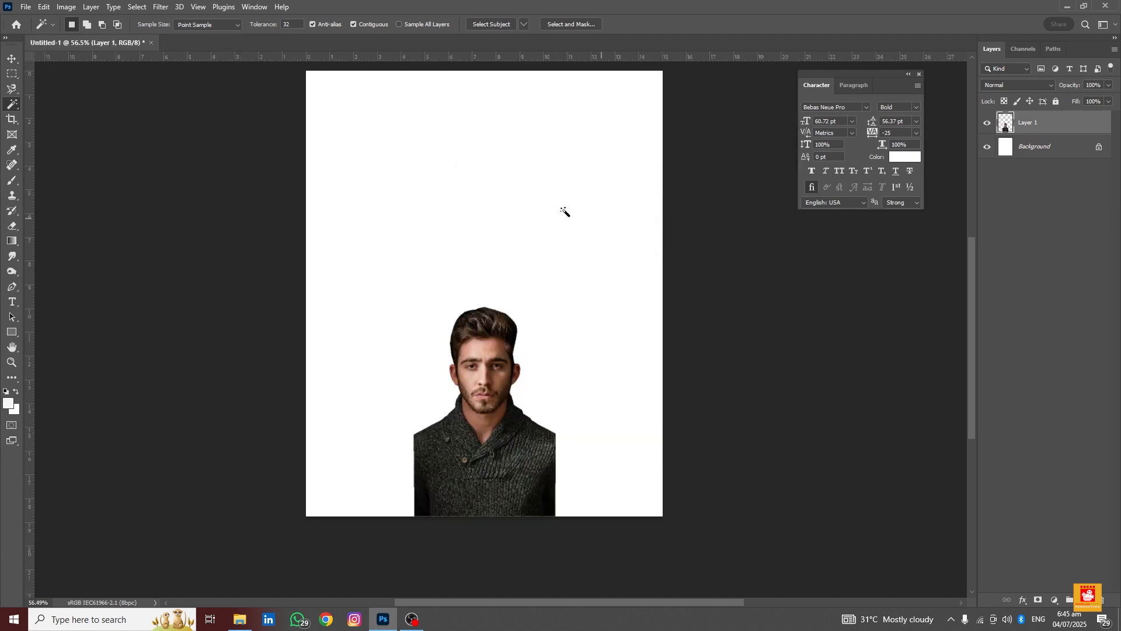
click(153, 43)
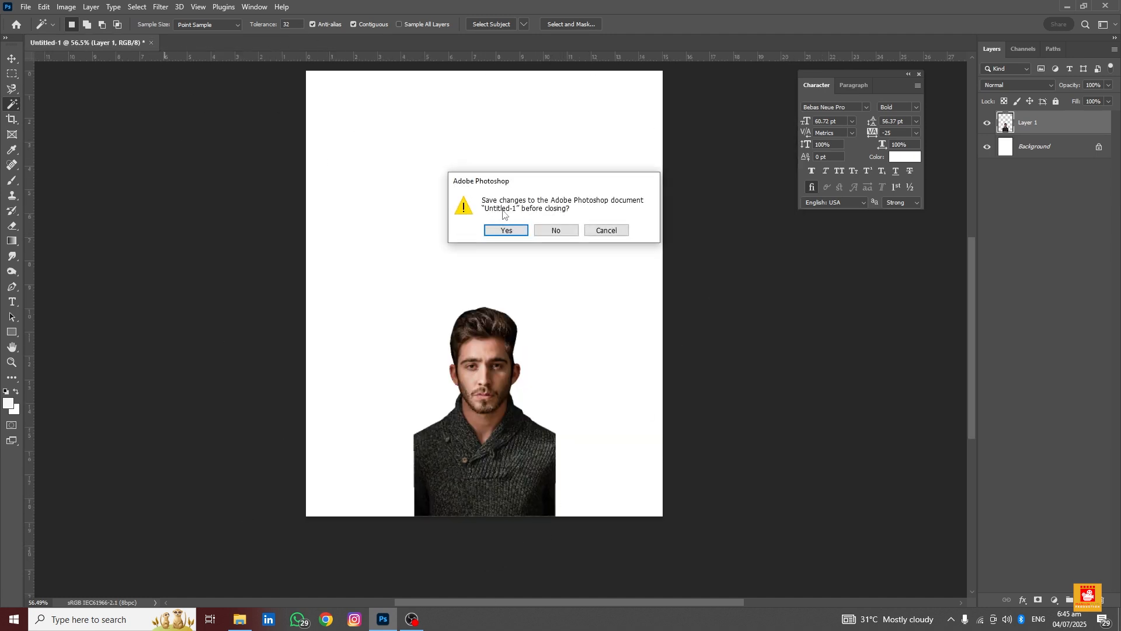
click(555, 228)
Open the dalton-smith-pr0TDBQO3eo-unsplash image from File Explorer into Photoshop
click(250, 625)
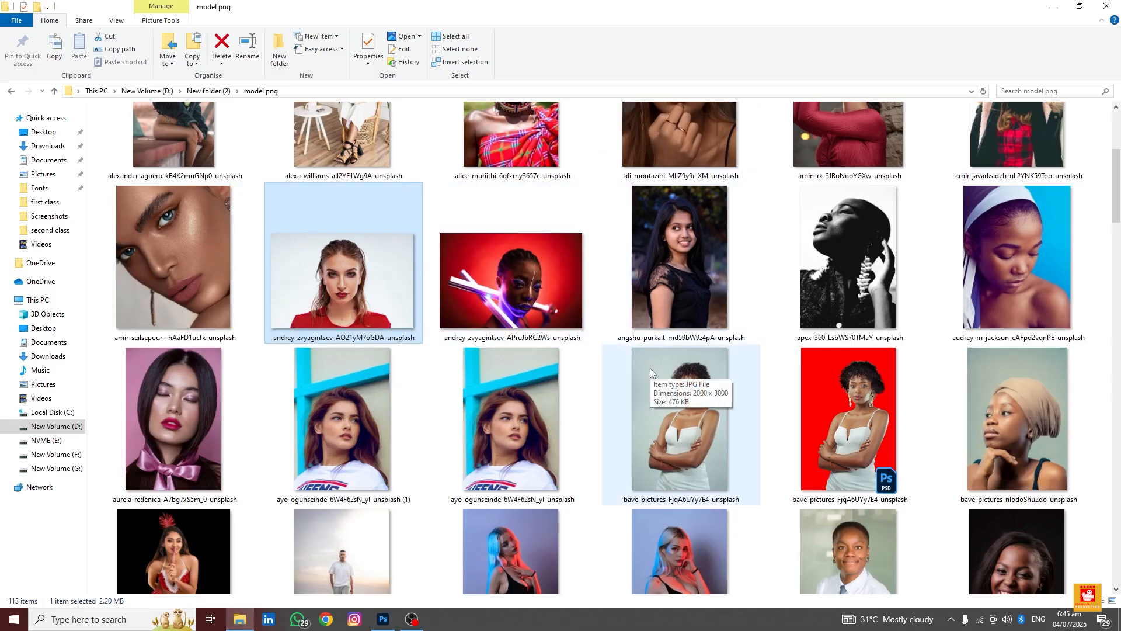
scroll(650, 368, down, 1)
scroll(650, 368, down, 1)
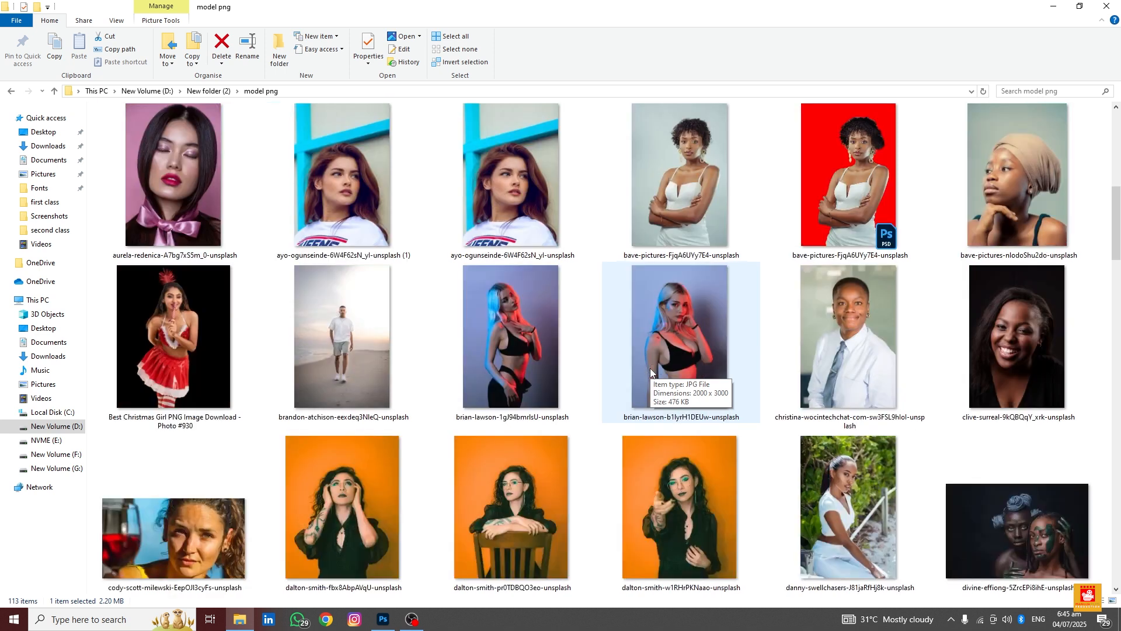
click(515, 482)
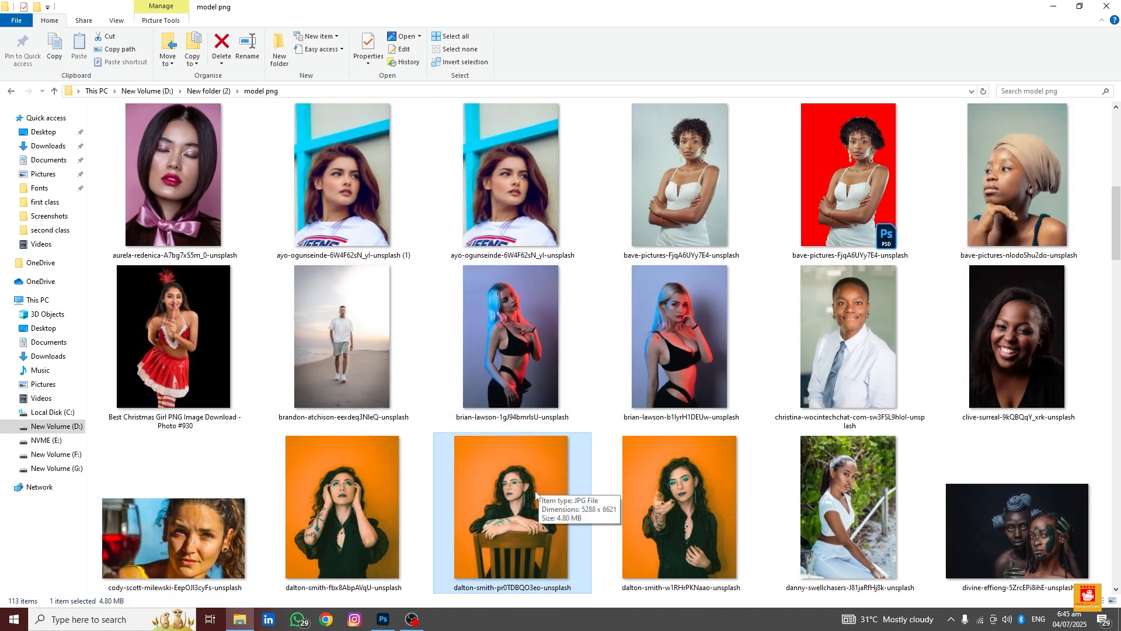
scroll(535, 479, up, 3)
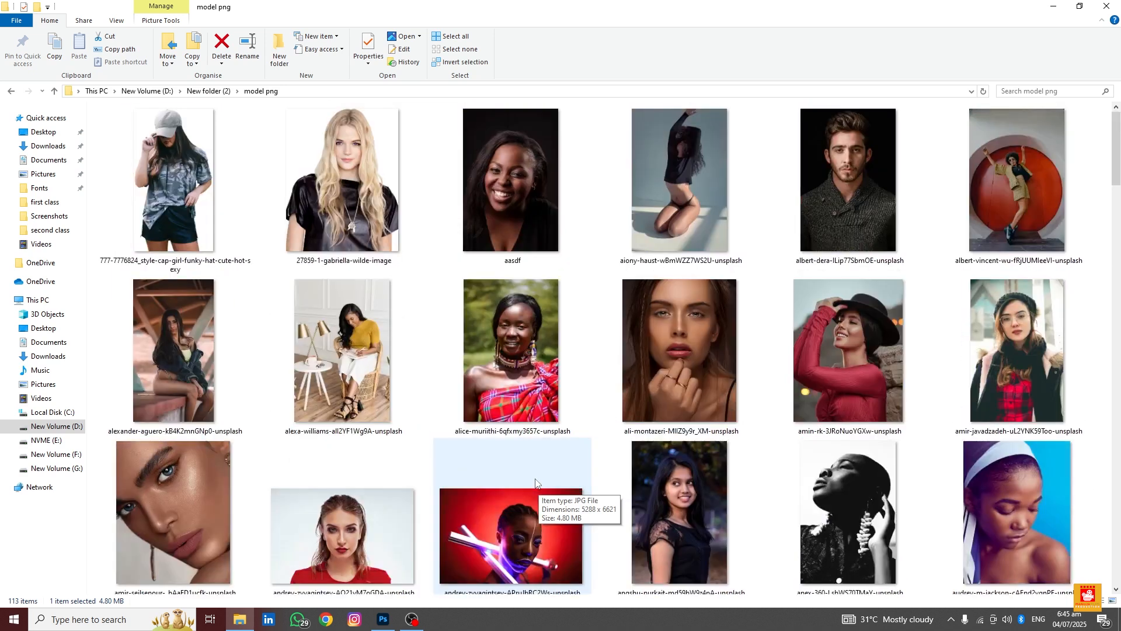
scroll(535, 479, down, 2)
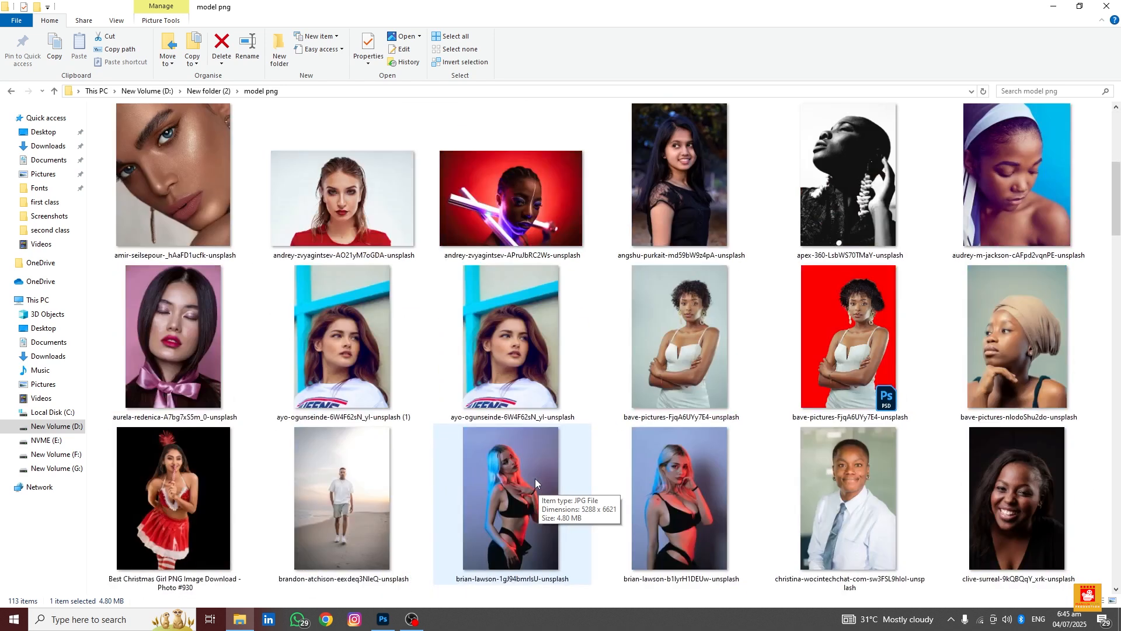
scroll(535, 478, up, 1)
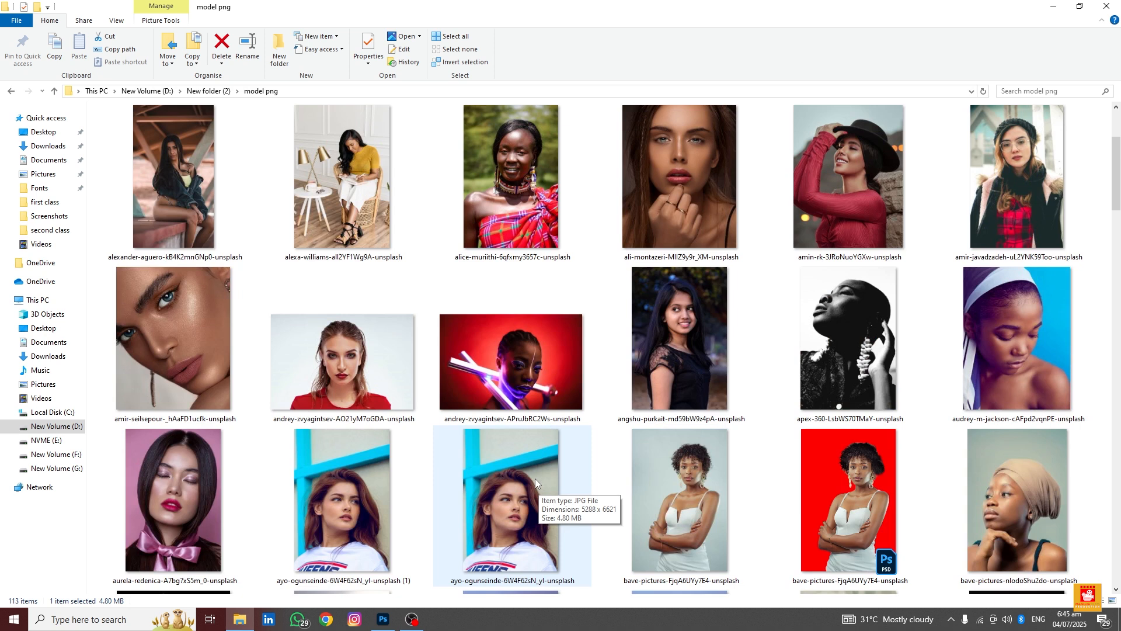
scroll(534, 479, up, 1)
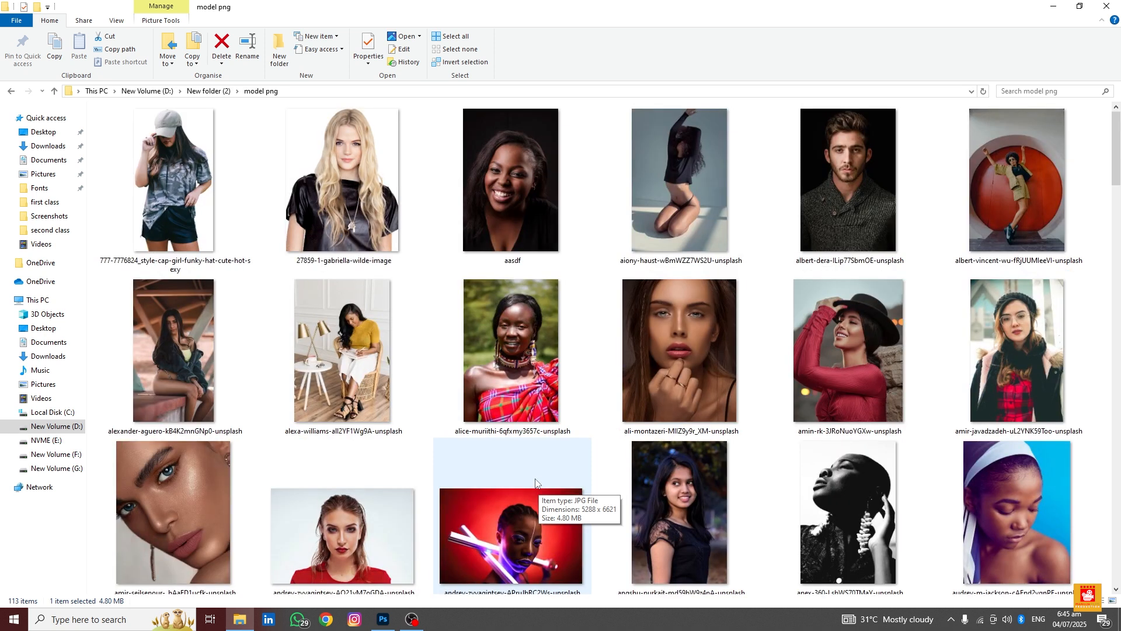
scroll(536, 482, down, 3)
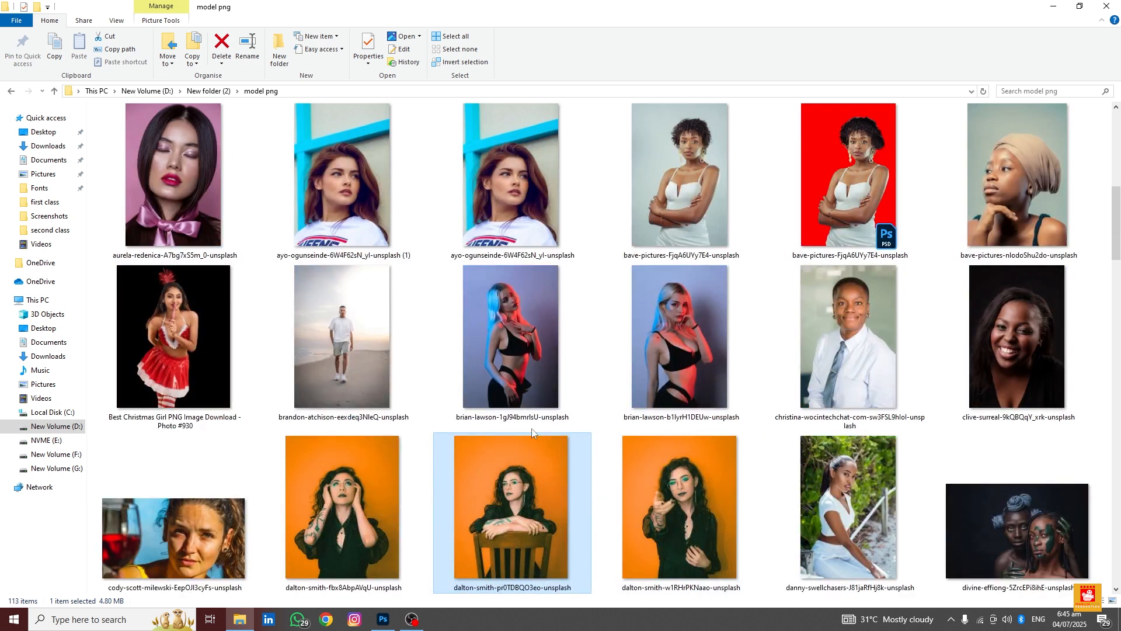
drag(511, 469, 464, 371)
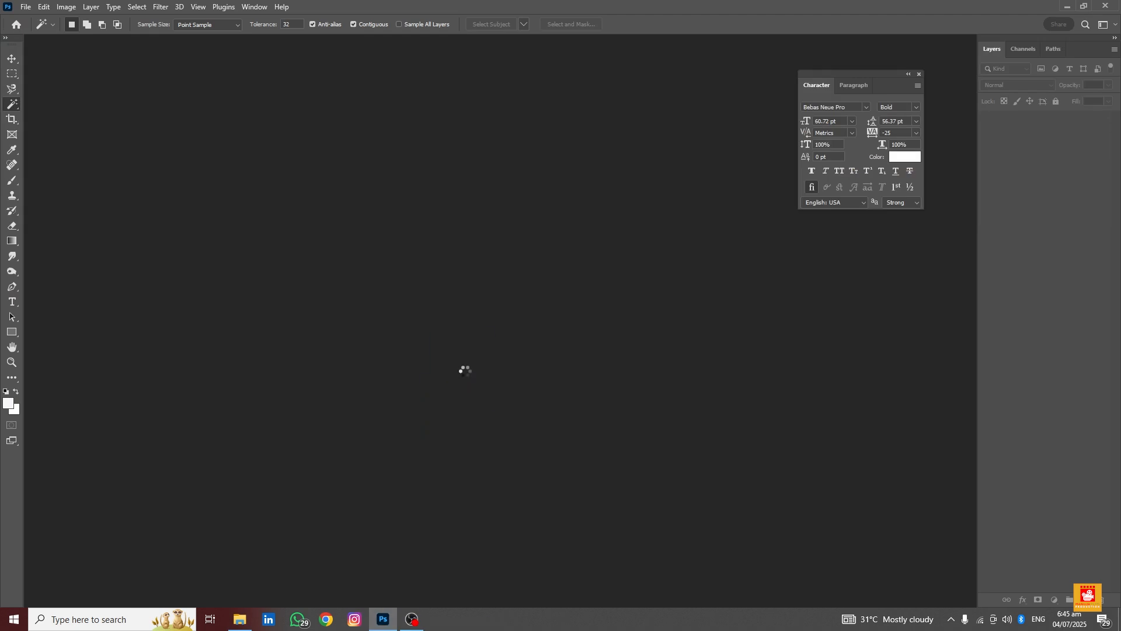
Duplicate the Background layer and select the woman with her chair using Quick Selection, subtracting the orange gap beside the chair
drag(1072, 127, 1082, 599)
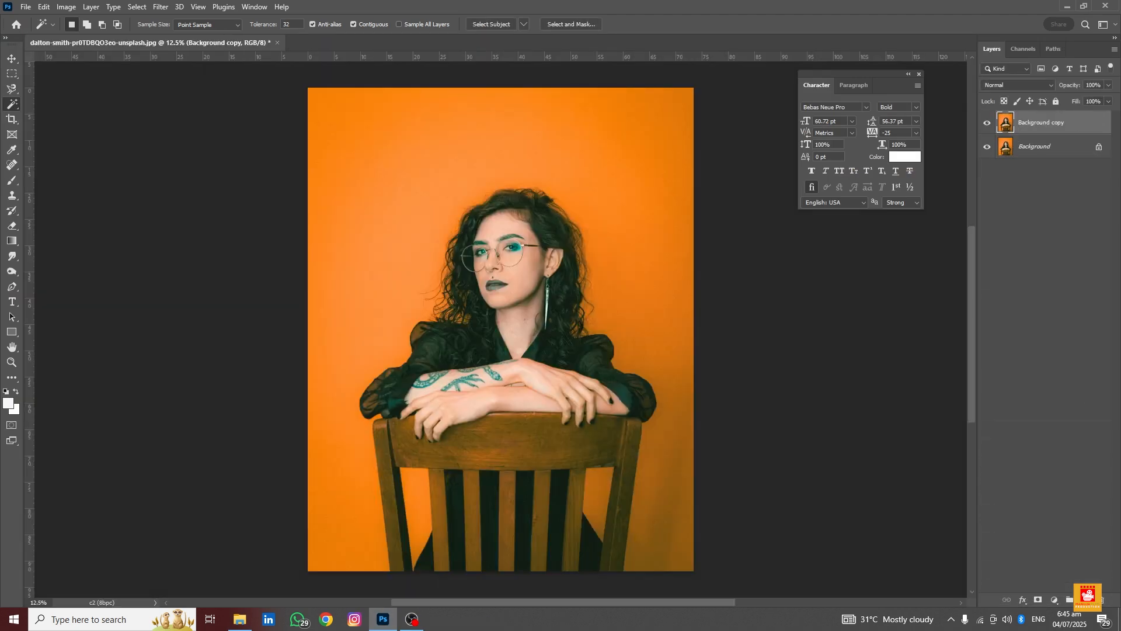
right_click(7, 108)
click(53, 116)
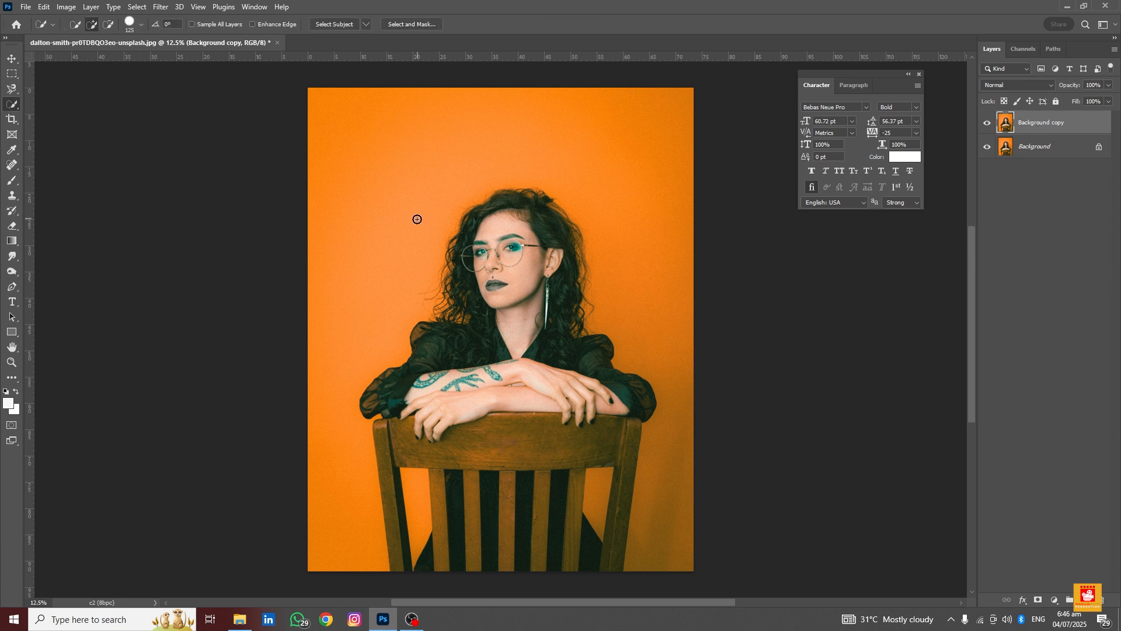
mouse_move(461, 222)
mouse_down()
mouse_move(465, 274)
mouse_move(509, 253)
mouse_move(517, 269)
mouse_move(533, 223)
mouse_move(549, 298)
mouse_move(553, 285)
mouse_move(553, 375)
mouse_move(425, 339)
mouse_move(479, 330)
mouse_move(498, 334)
mouse_move(417, 391)
mouse_move(448, 425)
mouse_move(446, 274)
mouse_move(433, 230)
mouse_move(516, 267)
mouse_move(558, 262)
mouse_move(484, 263)
mouse_move(472, 345)
mouse_move(445, 284)
mouse_move(459, 384)
mouse_move(419, 279)
mouse_move(439, 377)
mouse_move(364, 257)
mouse_move(400, 406)
mouse_move(472, 382)
mouse_move(413, 389)
mouse_move(408, 375)
mouse_move(405, 386)
mouse_move(482, 362)
mouse_move(493, 302)
mouse_move(523, 337)
mouse_move(556, 315)
mouse_up()
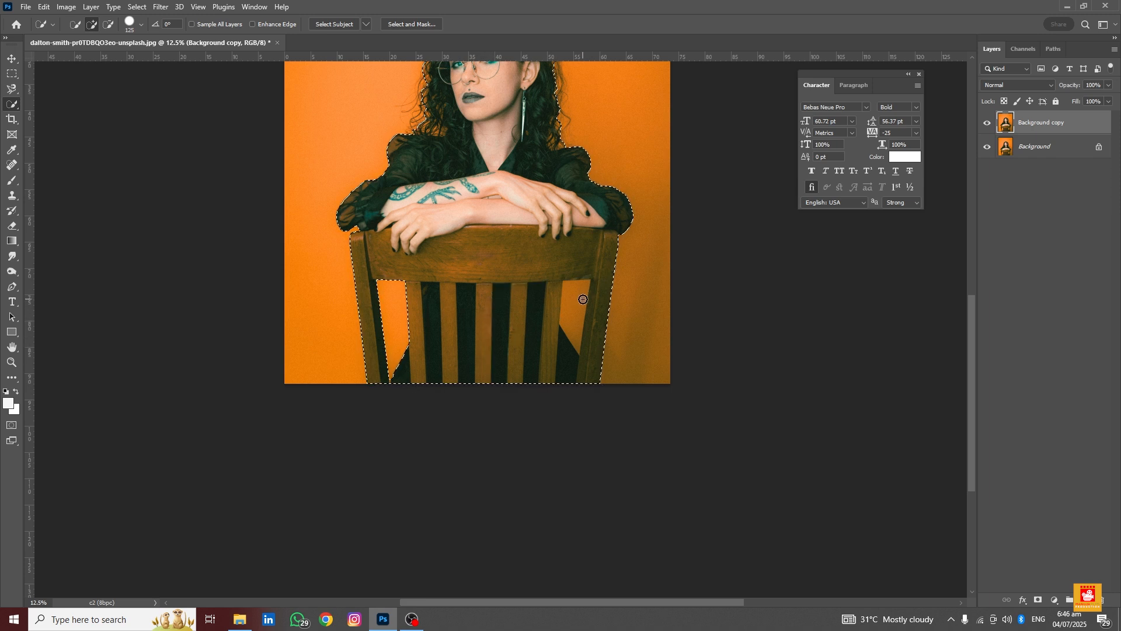
key(alt)
click(577, 298)
scroll(577, 299, down, 1)
scroll(576, 299, down, 5)
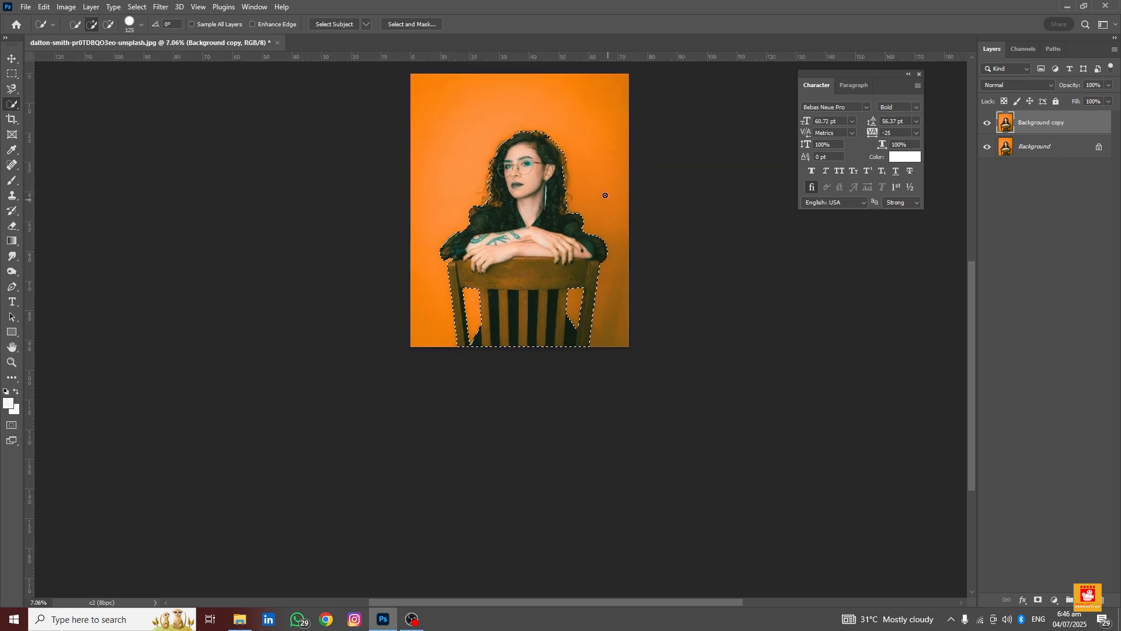
scroll(551, 167, up, 1)
scroll(552, 172, down, 1)
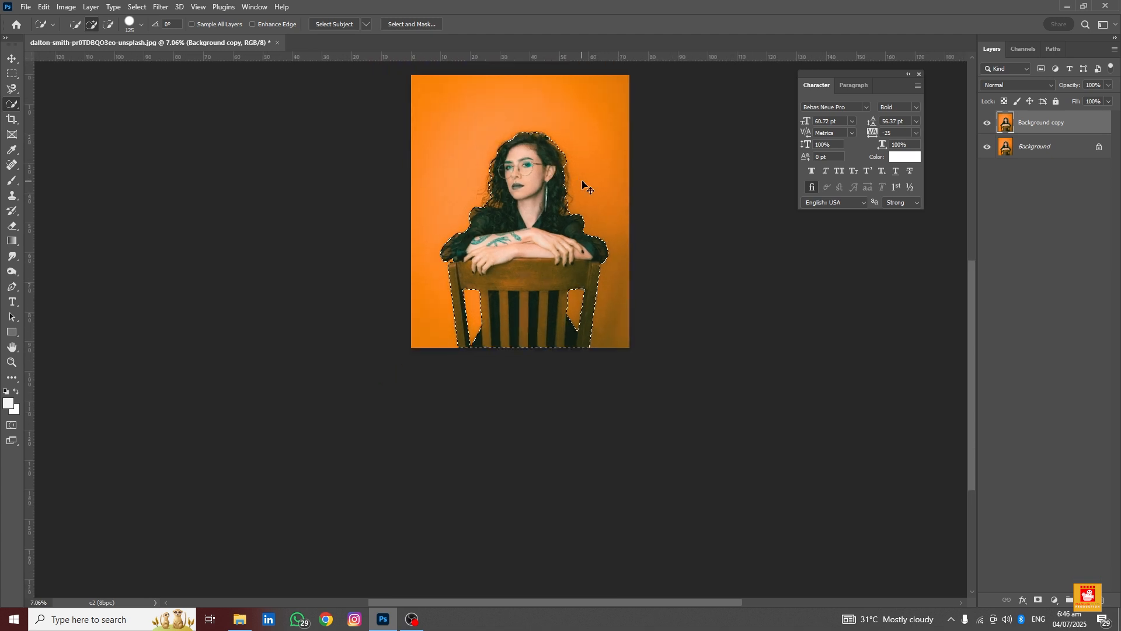
Copy the selected woman onto a new layer and hide the Background copy and Background layers
key(ctrl+j)
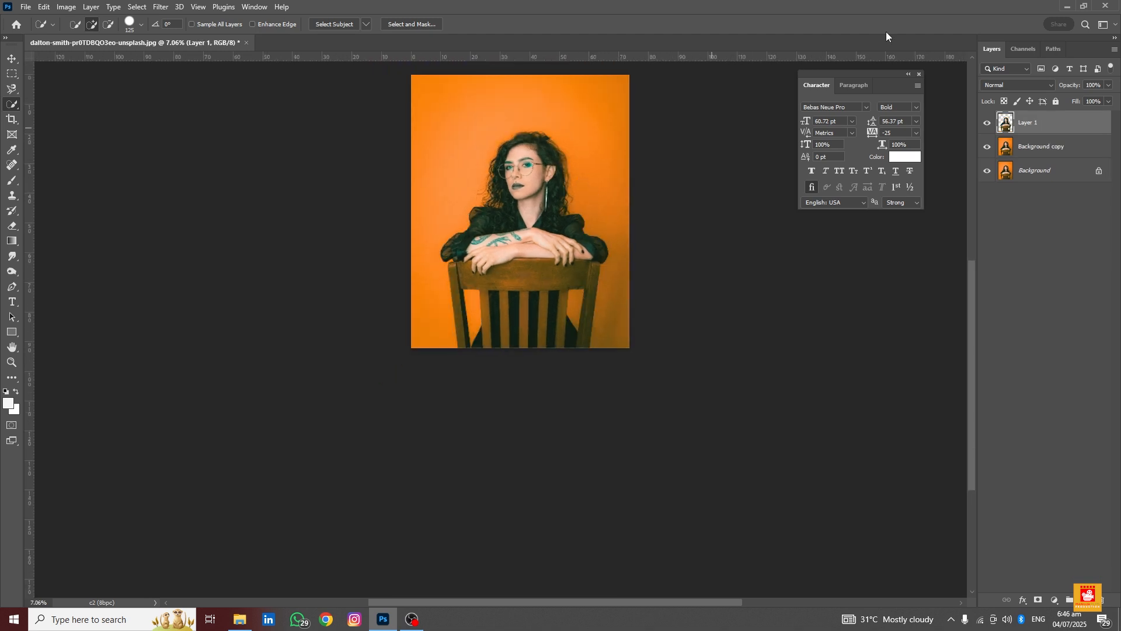
click(1011, 149)
click(987, 146)
click(987, 171)
Zoom in to inspect the edges of the cut-out hair
scroll(513, 170, up, 4)
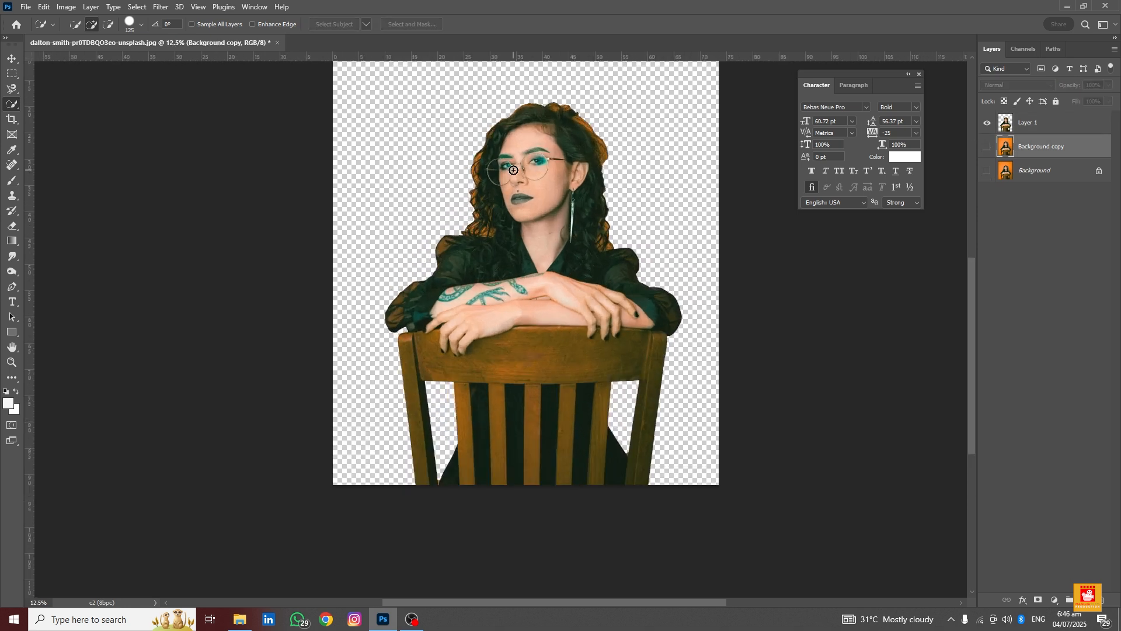
scroll(514, 170, up, 3)
scroll(467, 156, down, 2)
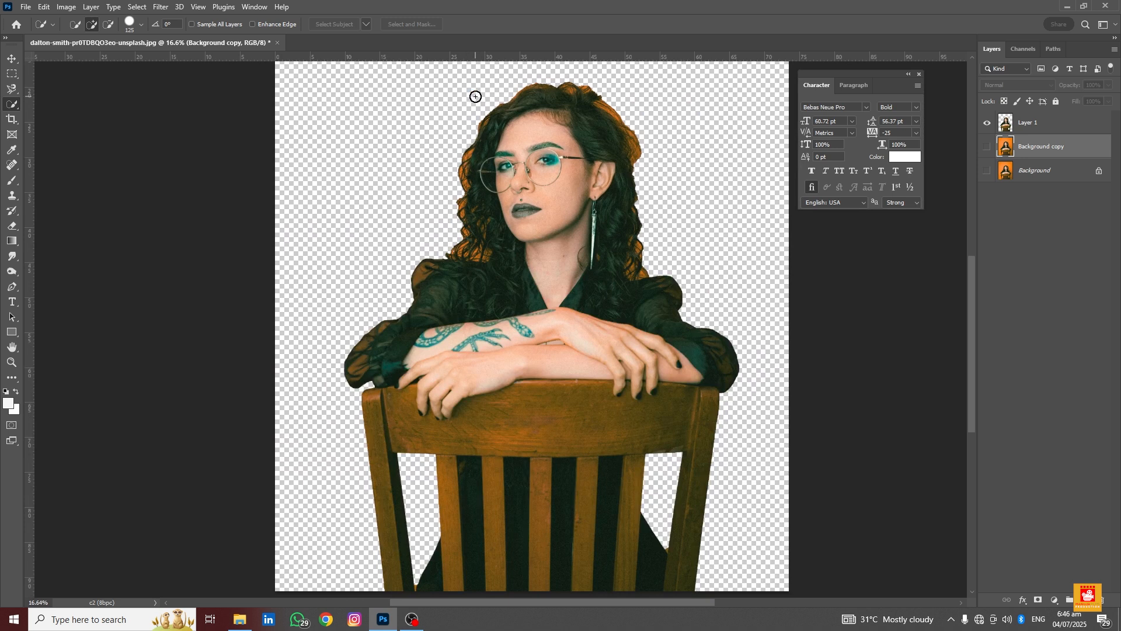
scroll(476, 105, up, 3)
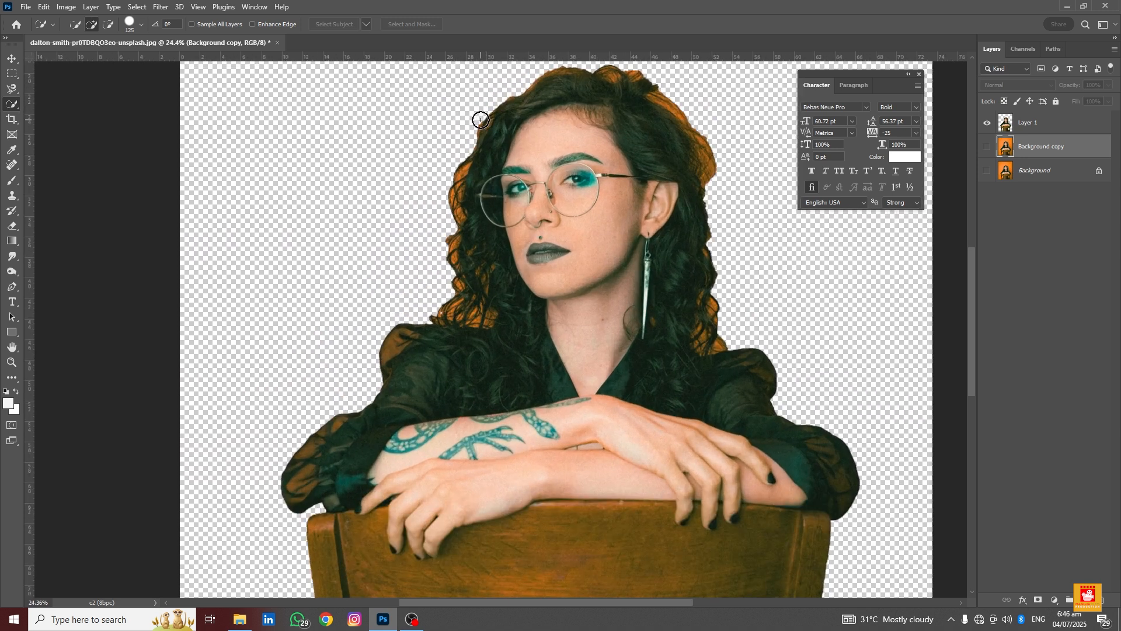
scroll(450, 362, down, 2)
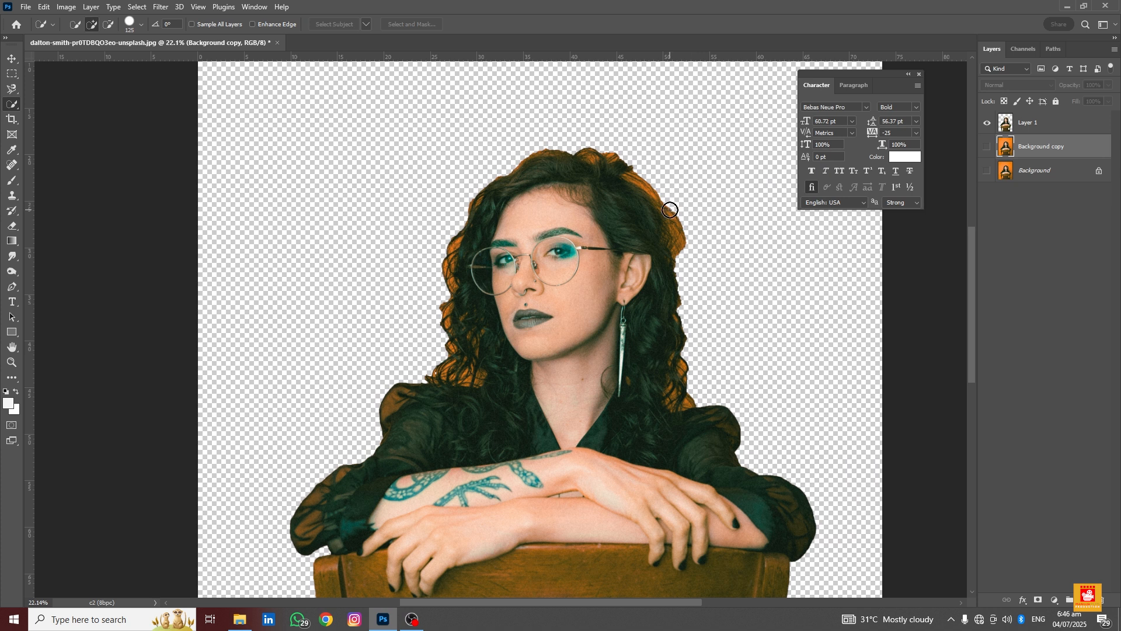
scroll(670, 210, down, 1)
scroll(670, 210, down, 1)
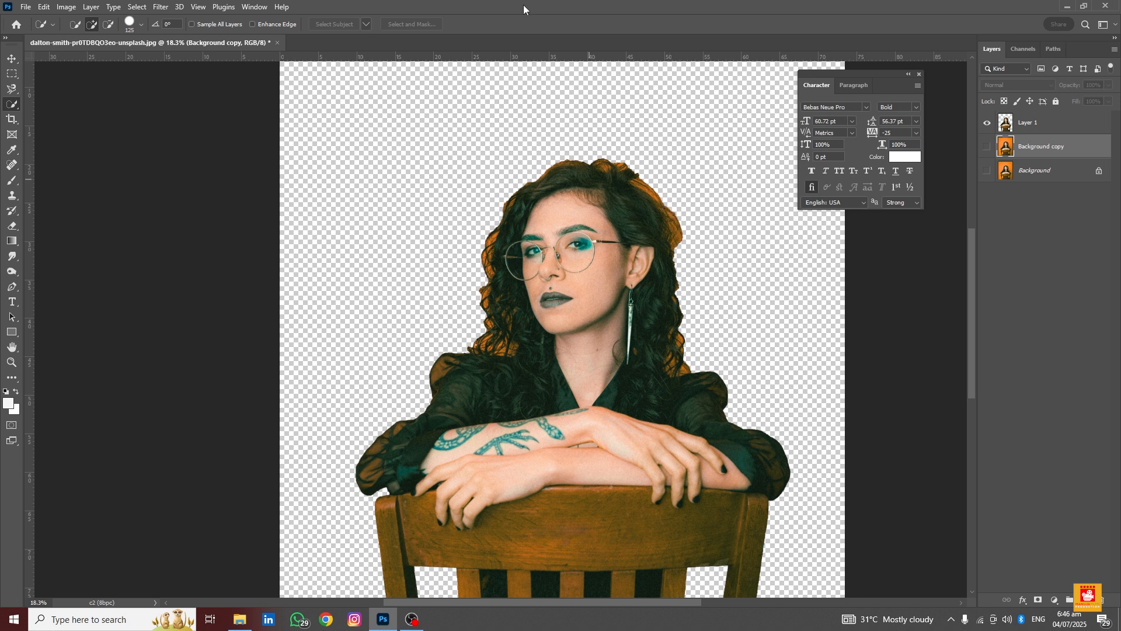
Create a new 1080 x 1350 px document at 72 ppi named "creative poster"
scroll(500, 368, down, 3)
click(8, 60)
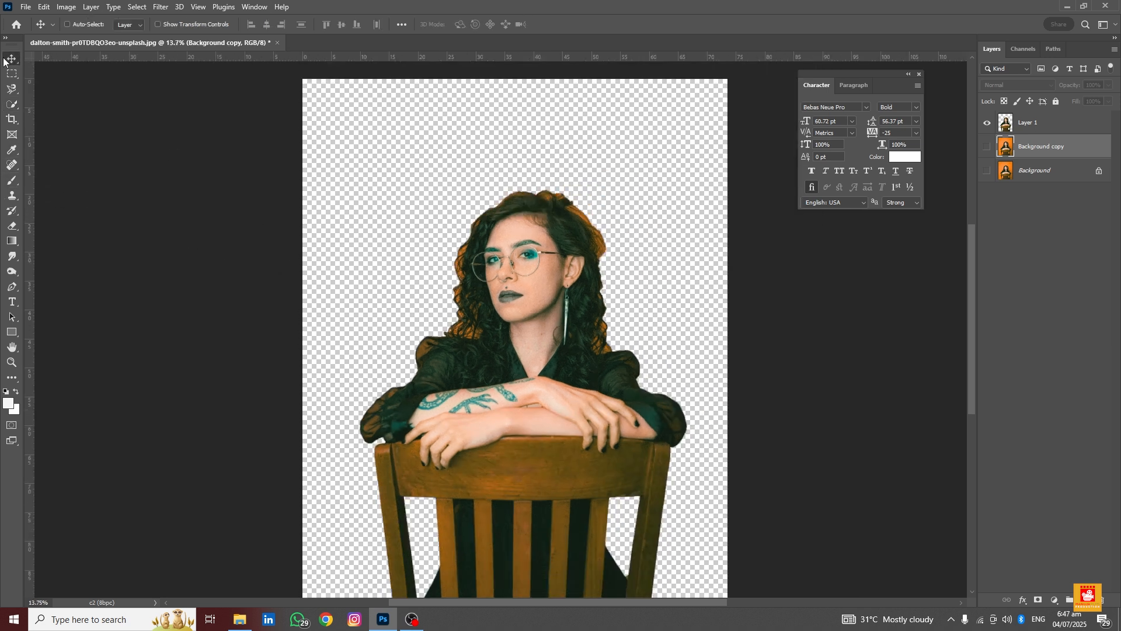
click(28, 8)
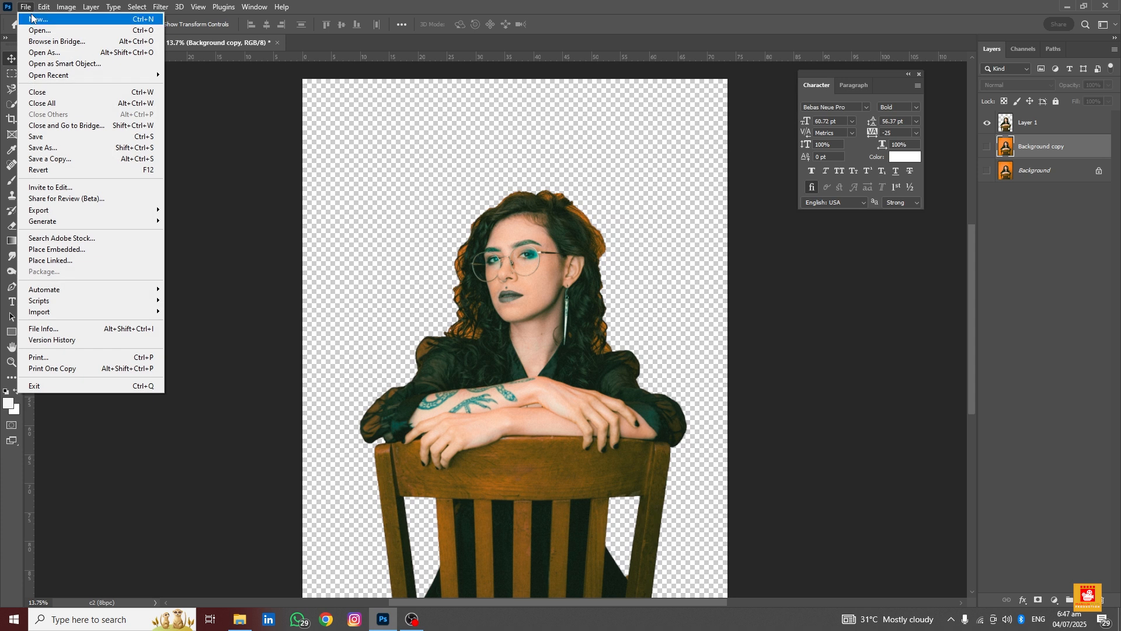
click(31, 15)
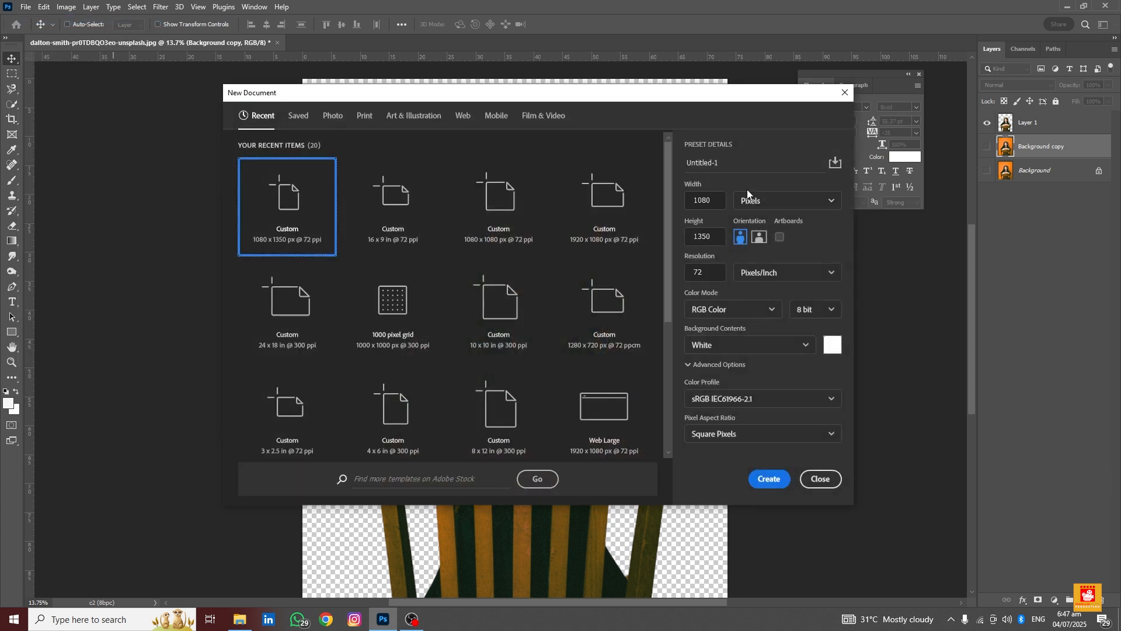
click(728, 163)
double_click(704, 166)
text(cr4e)
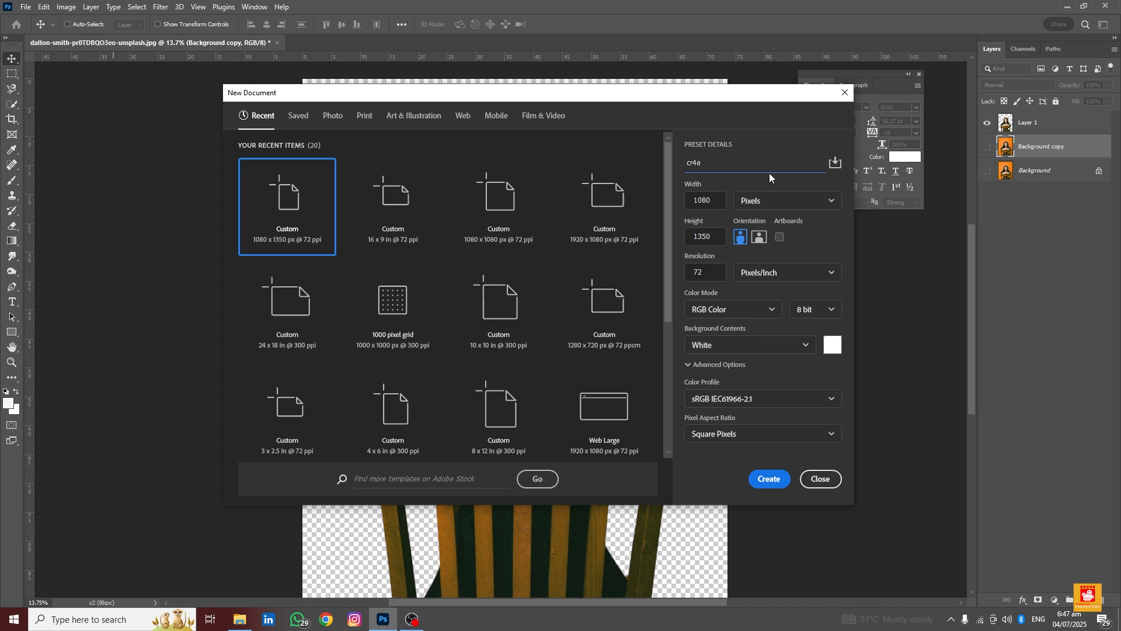
key(BackSpace)
key(BackSpace)
text(eatve poster)
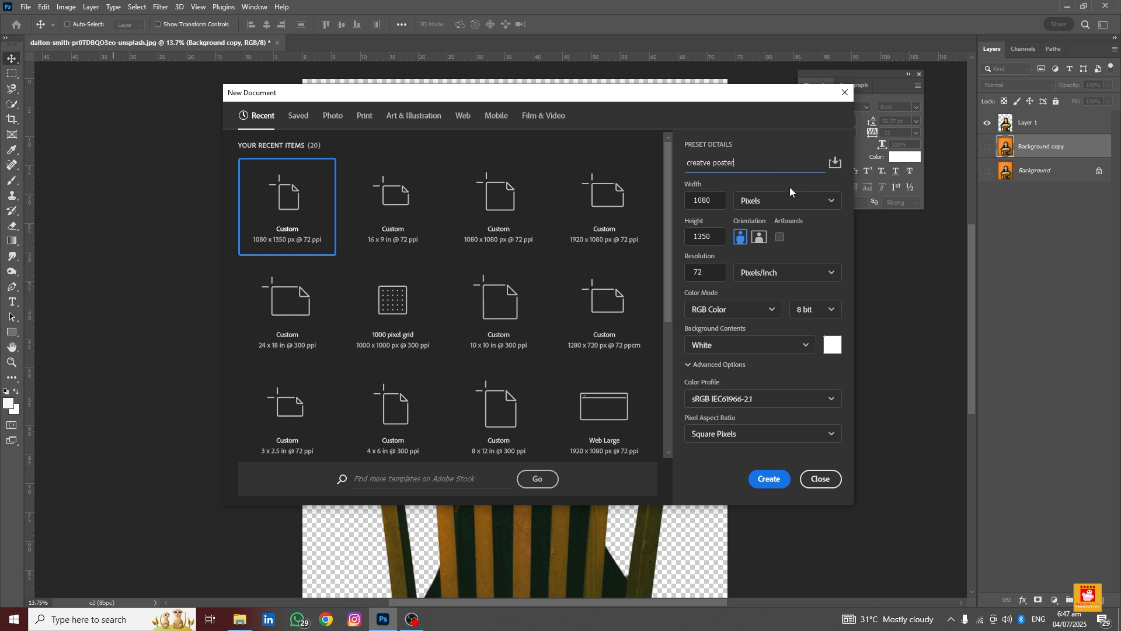
click(777, 211)
click(762, 480)
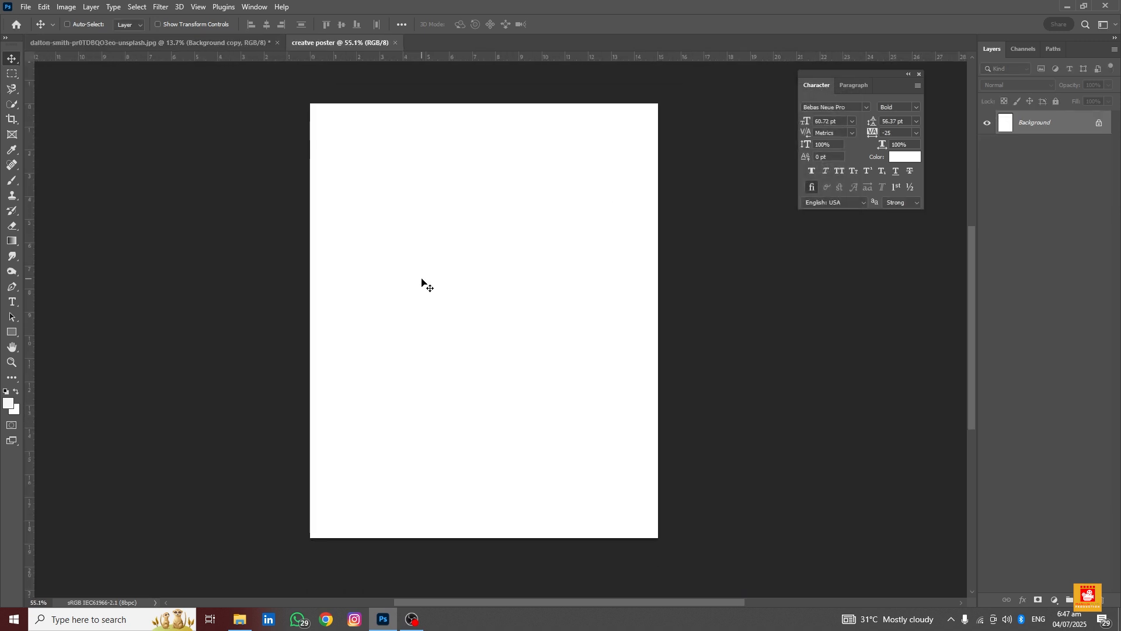
click(123, 41)
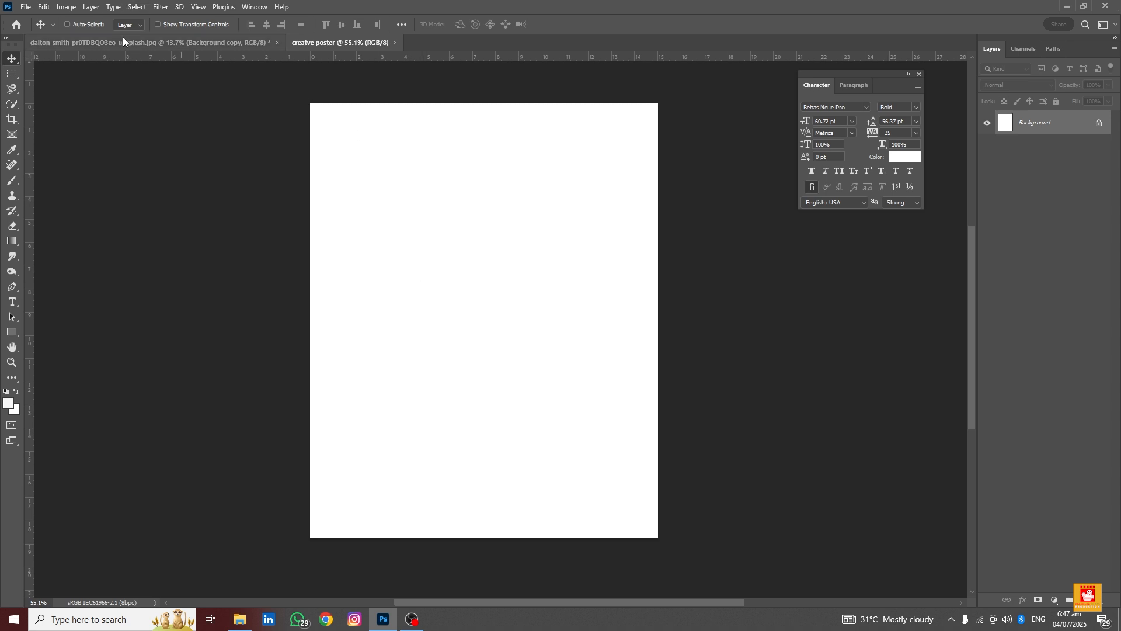
mouse_move(464, 297)
mouse_down()
mouse_move(415, 140)
mouse_move(349, 44)
mouse_move(453, 296)
mouse_up()
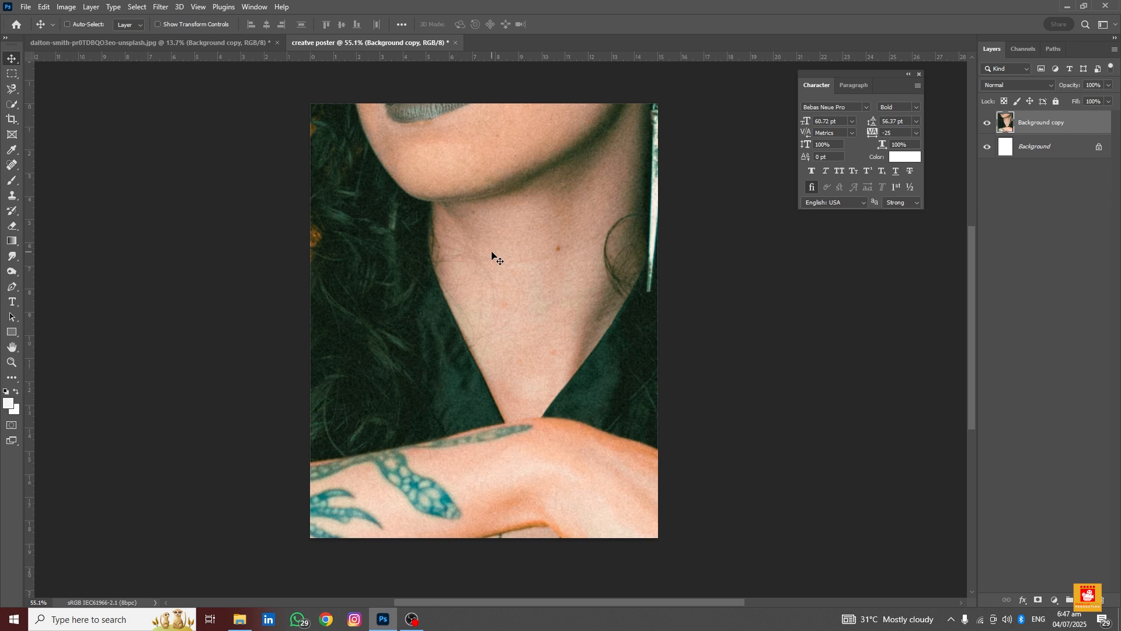
key(ctrl+t)
key(ctrl+0)
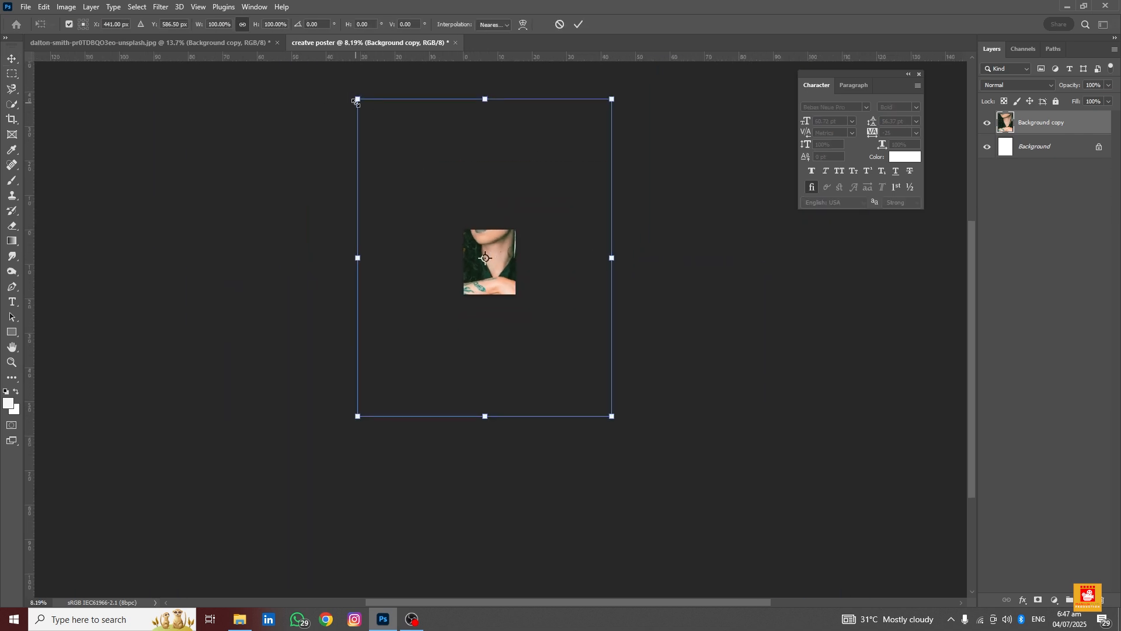
drag(356, 101, 487, 202)
drag(489, 203, 490, 205)
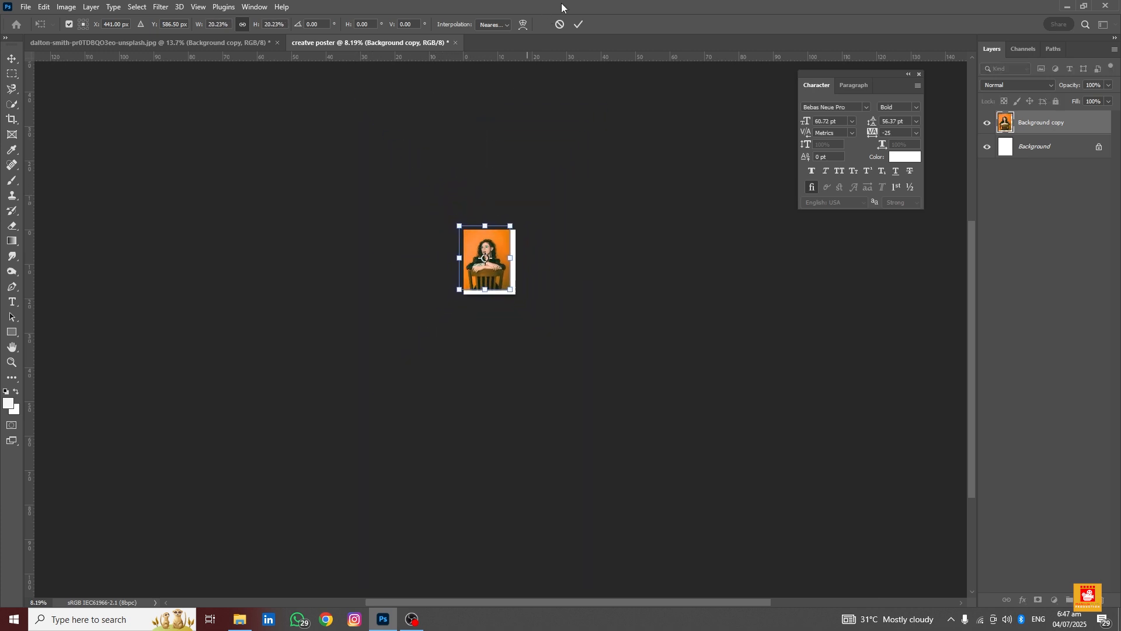
click(561, 25)
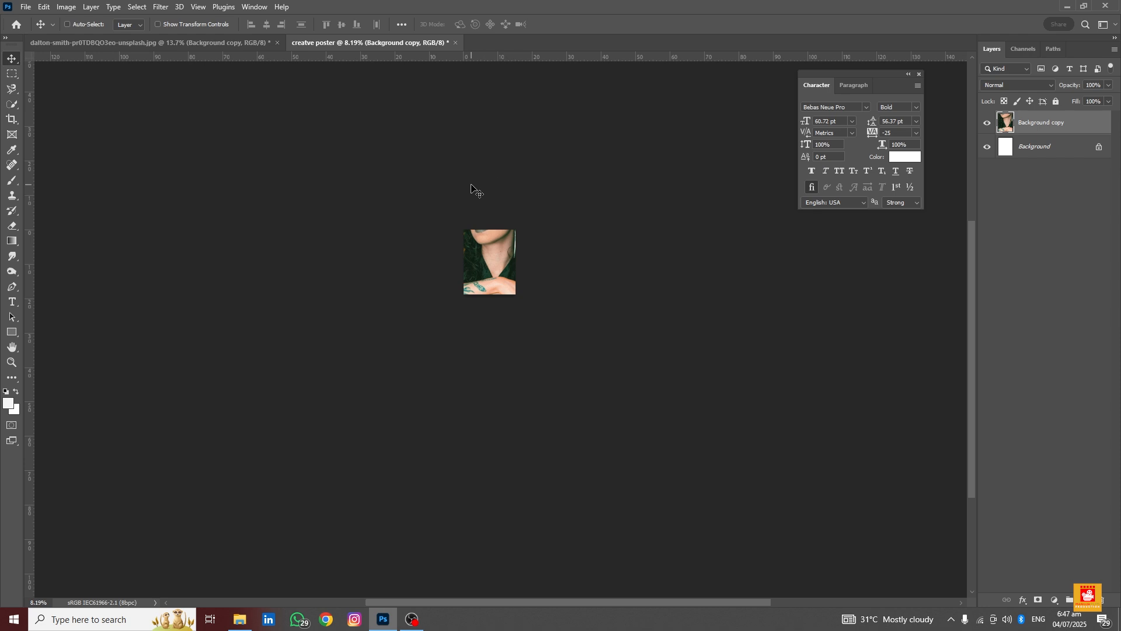
key(Delete)
Copy the cut-out woman's Layer 1 from the photo into the creative poster document
click(76, 44)
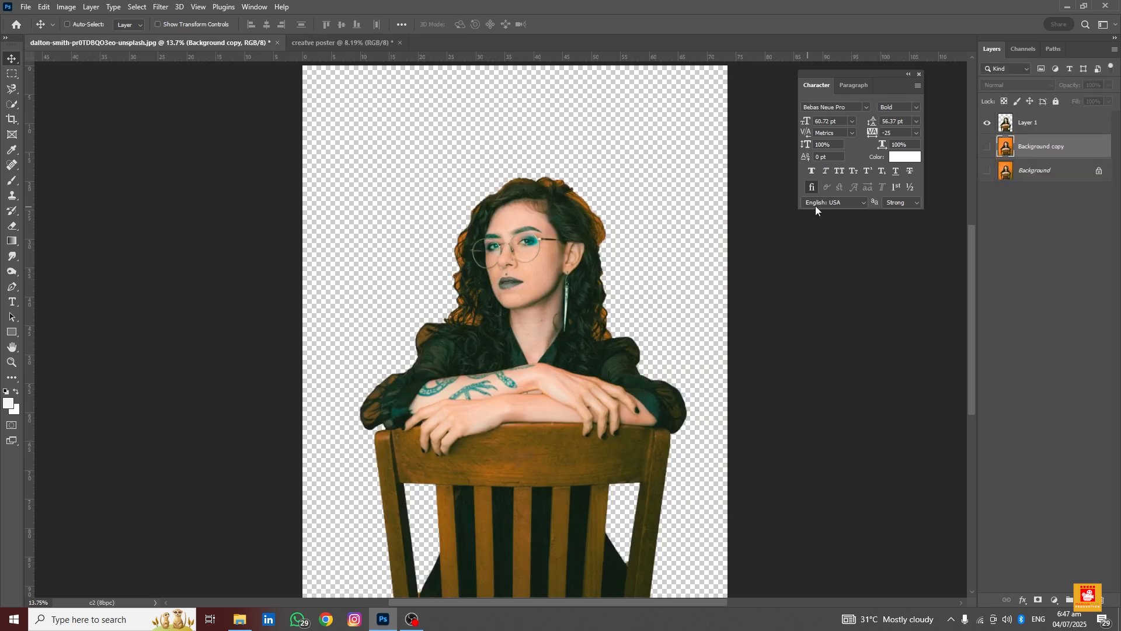
click(994, 129)
drag(520, 280, 491, 276)
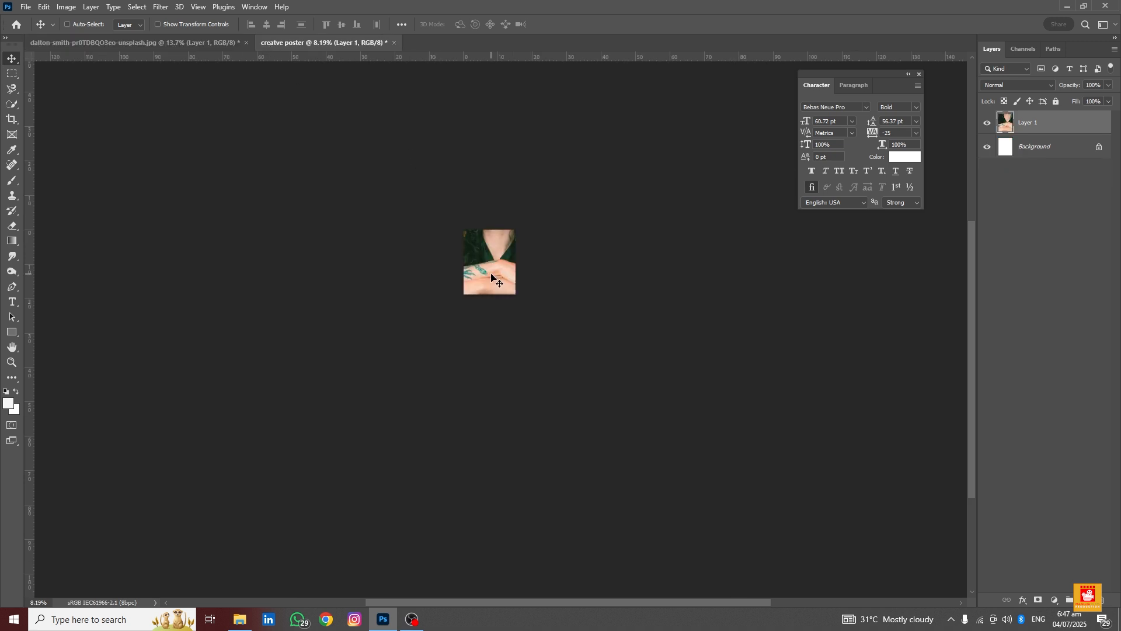
Scale the cut-out woman up so she fills the lower part of the poster, aligned to its bottom edge
key(ctrl+t)
drag(444, 186, 483, 240)
scroll(489, 300, up, 1)
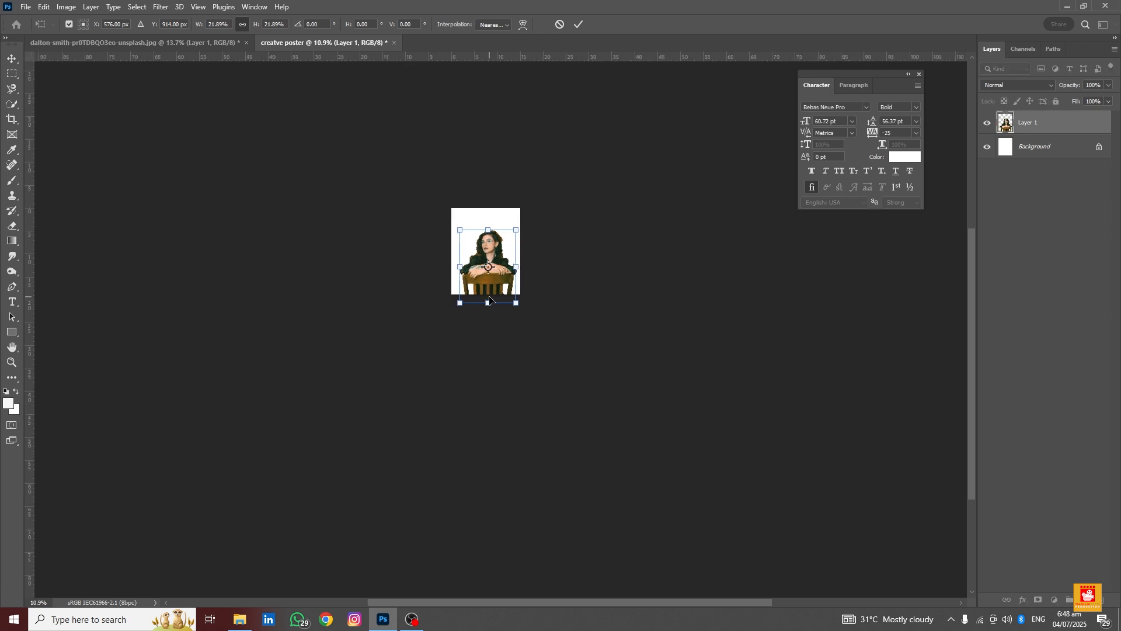
scroll(490, 300, up, 3)
drag(495, 322, 493, 304)
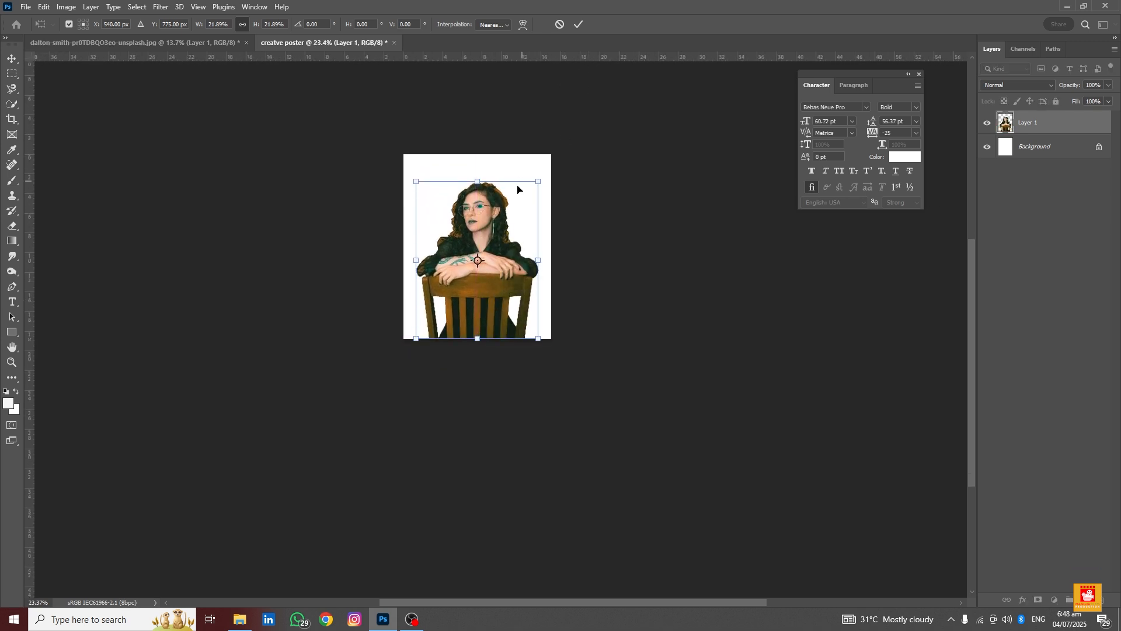
drag(479, 181, 477, 193)
click(578, 24)
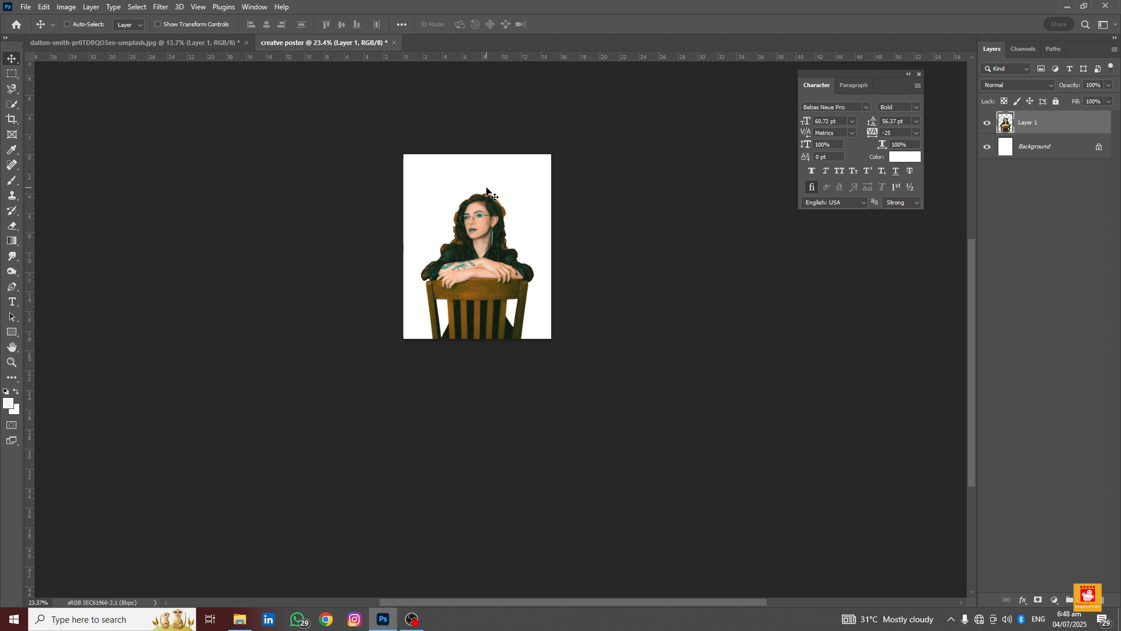
Add a Solid Color fill layer above the Background, sampling the orange #d1711d from the hair edge
scroll(461, 231, up, 5)
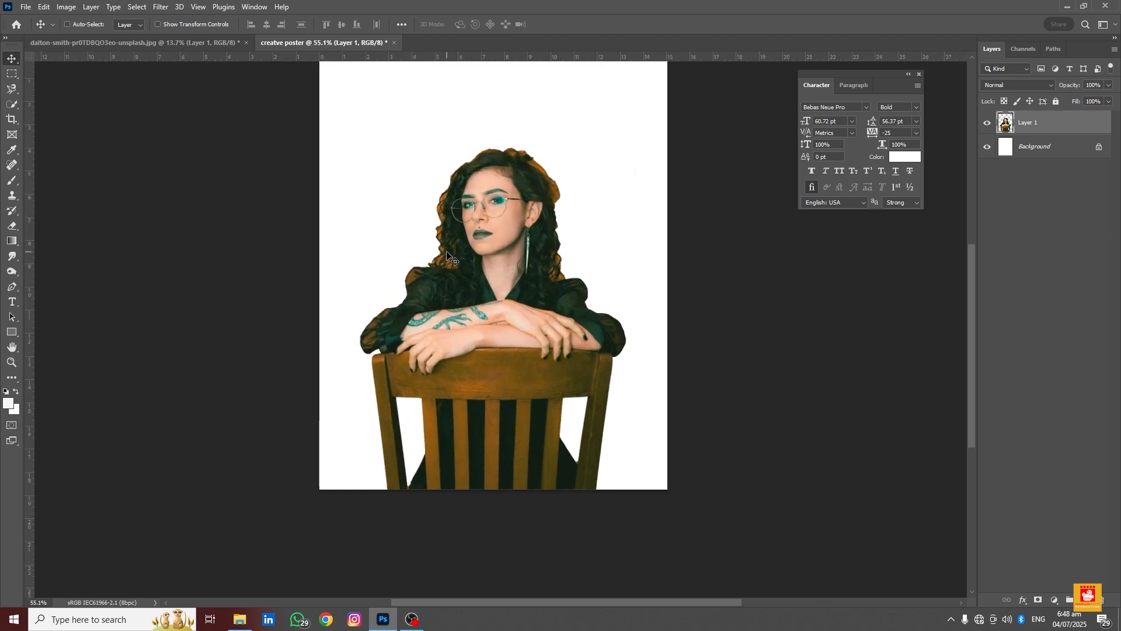
scroll(439, 263, up, 4)
scroll(439, 257, down, 7)
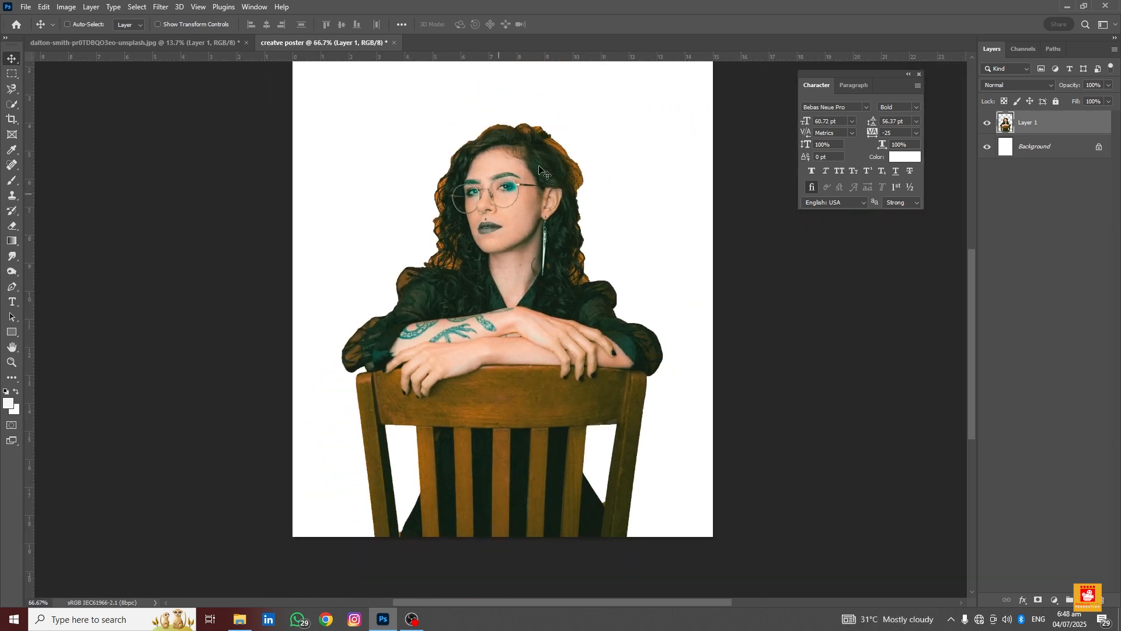
scroll(535, 140, up, 2)
scroll(535, 141, up, 5)
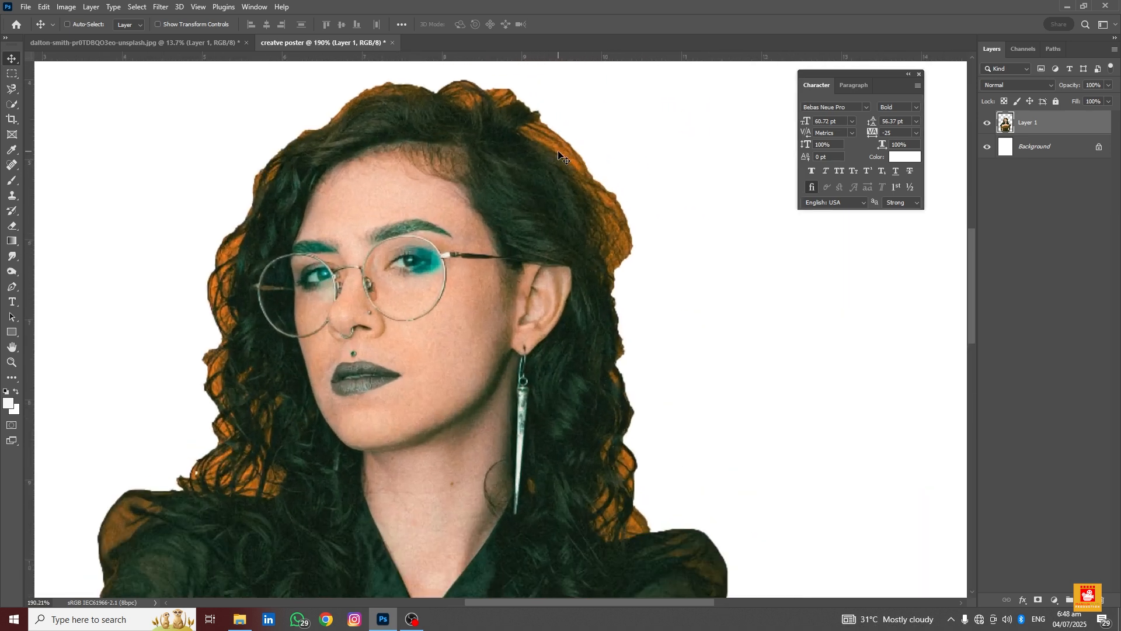
scroll(575, 169, down, 3)
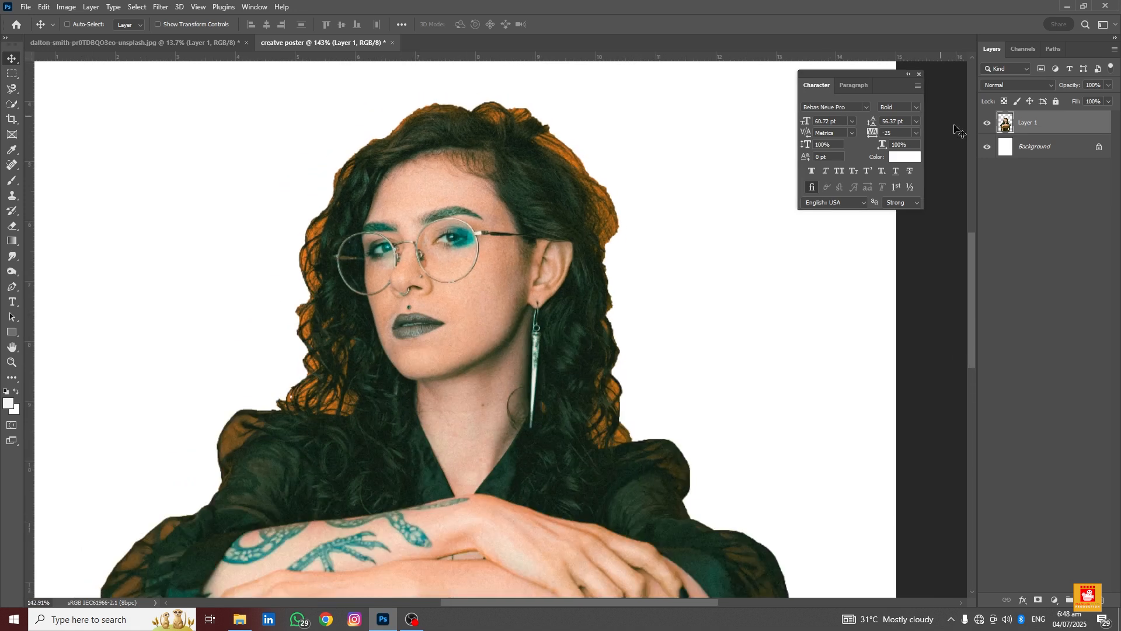
click(1044, 149)
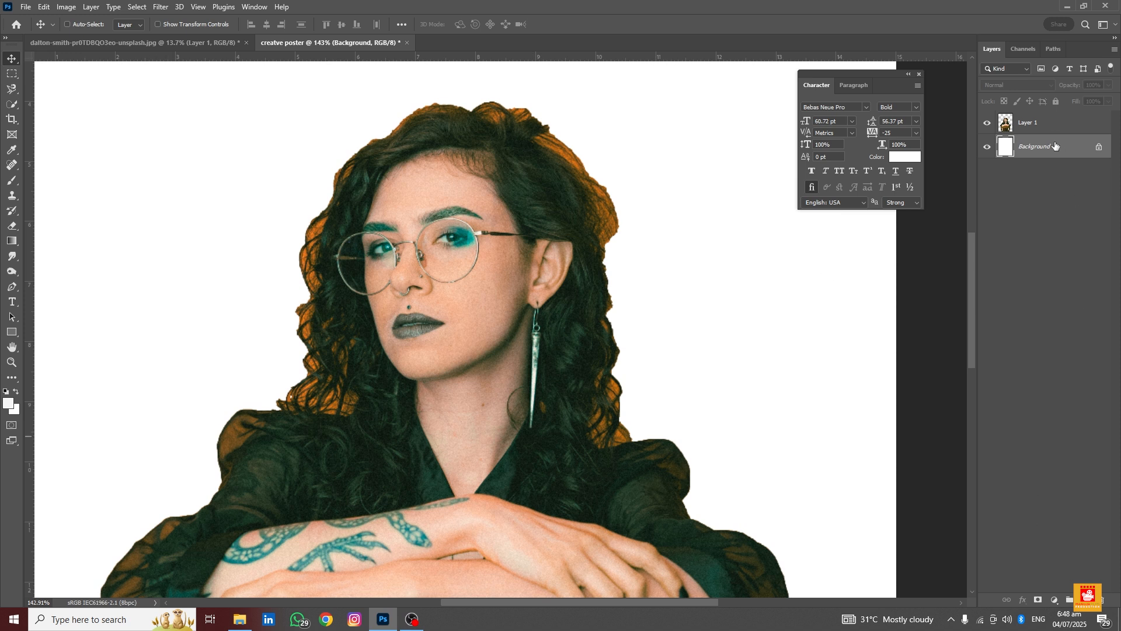
click(1054, 601)
click(1039, 396)
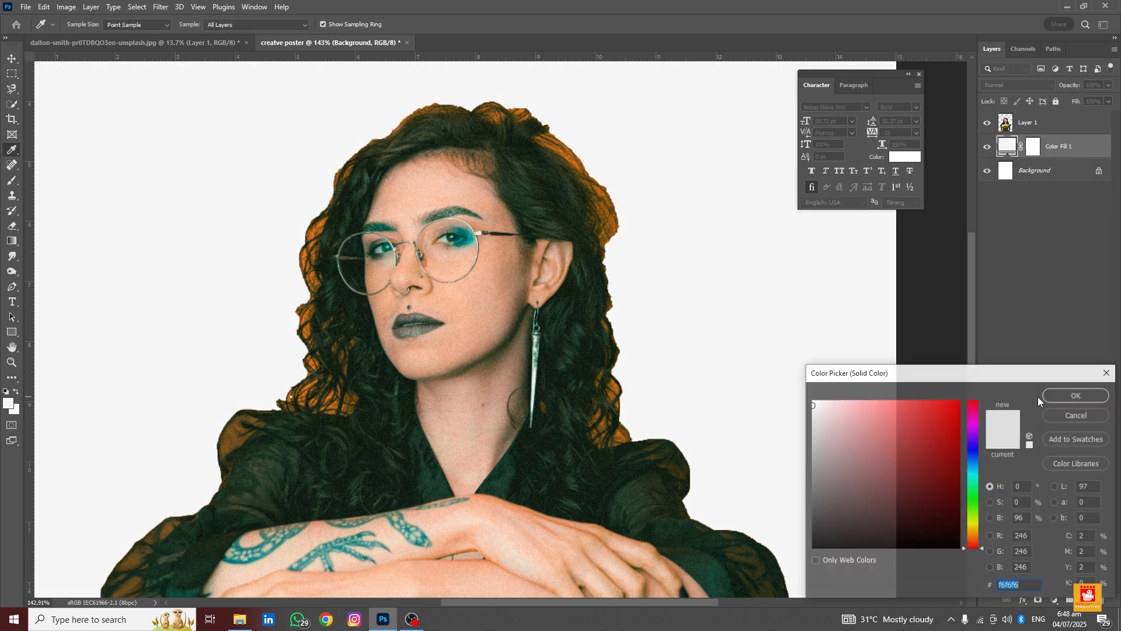
click(580, 157)
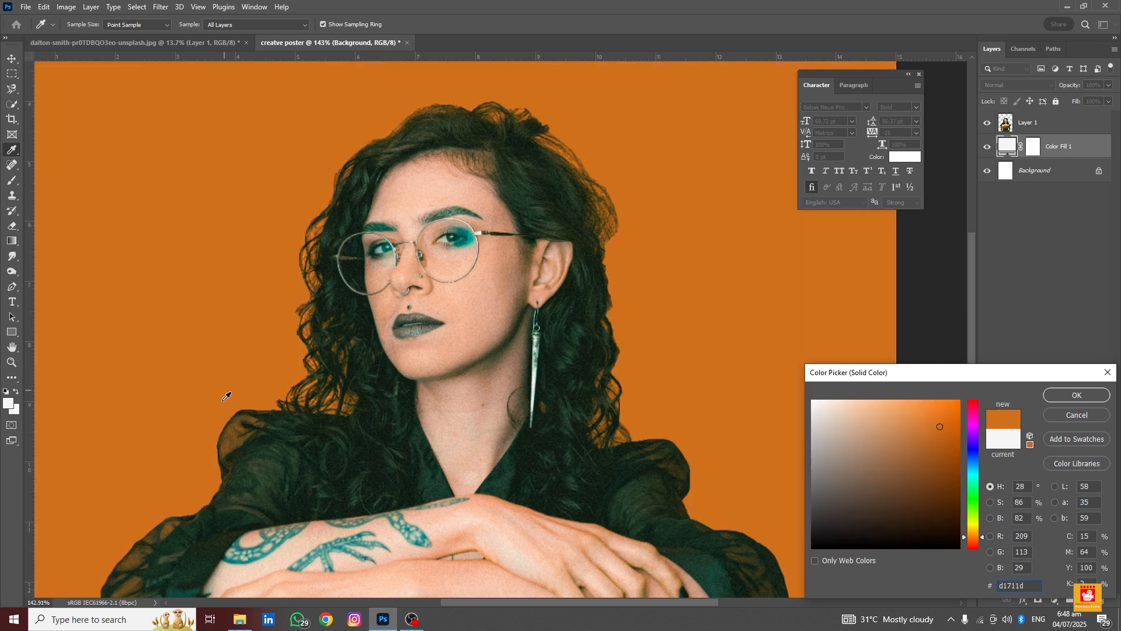
click(1059, 395)
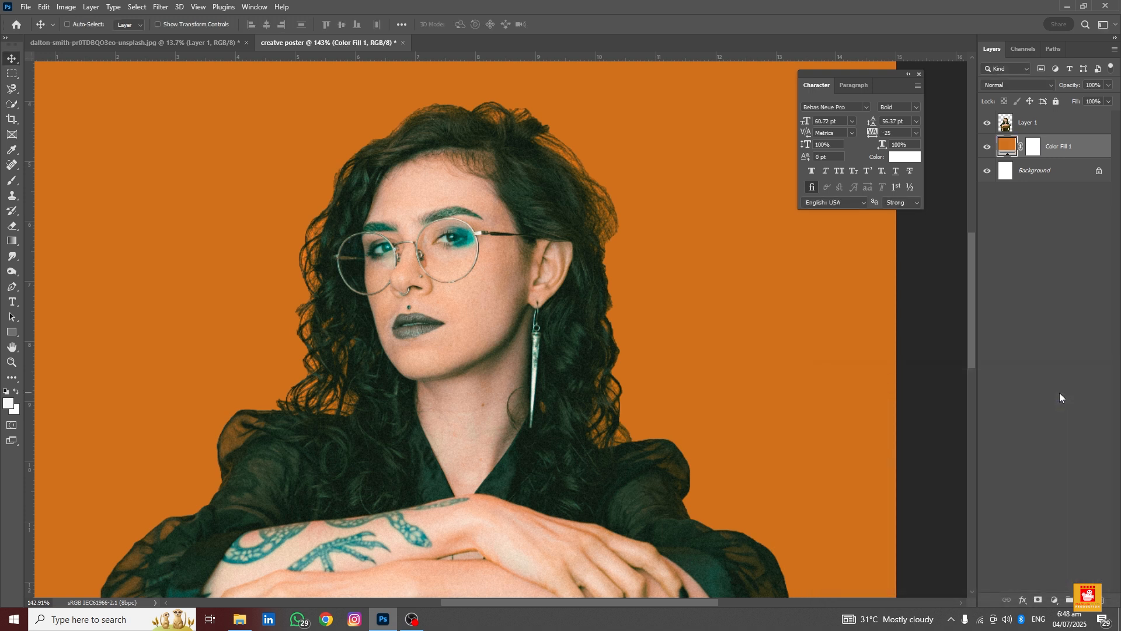
Scale the cut-out woman down to about 87% so she sits lower in the poster
scroll(503, 374, down, 5)
scroll(501, 372, down, 2)
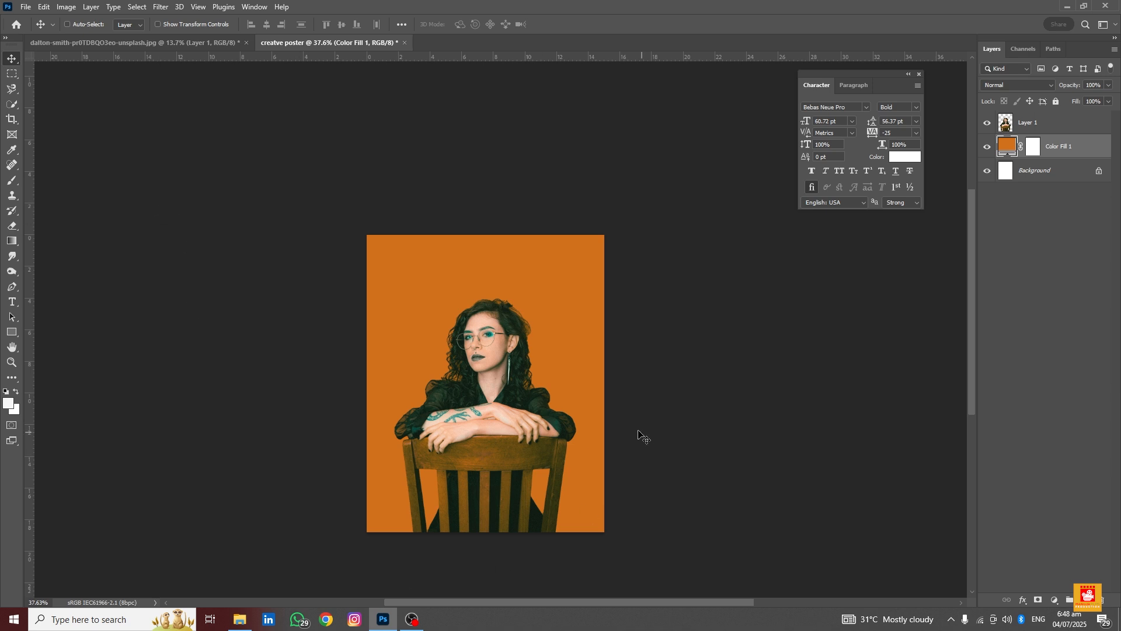
scroll(512, 345, up, 2)
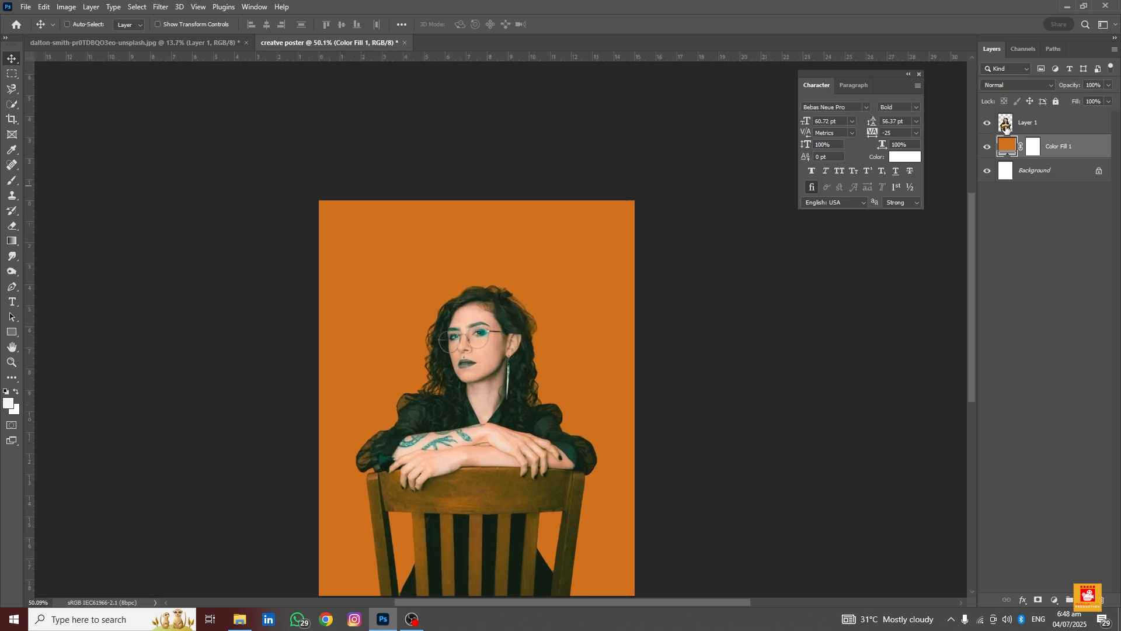
click(1024, 124)
key(ctrl+t)
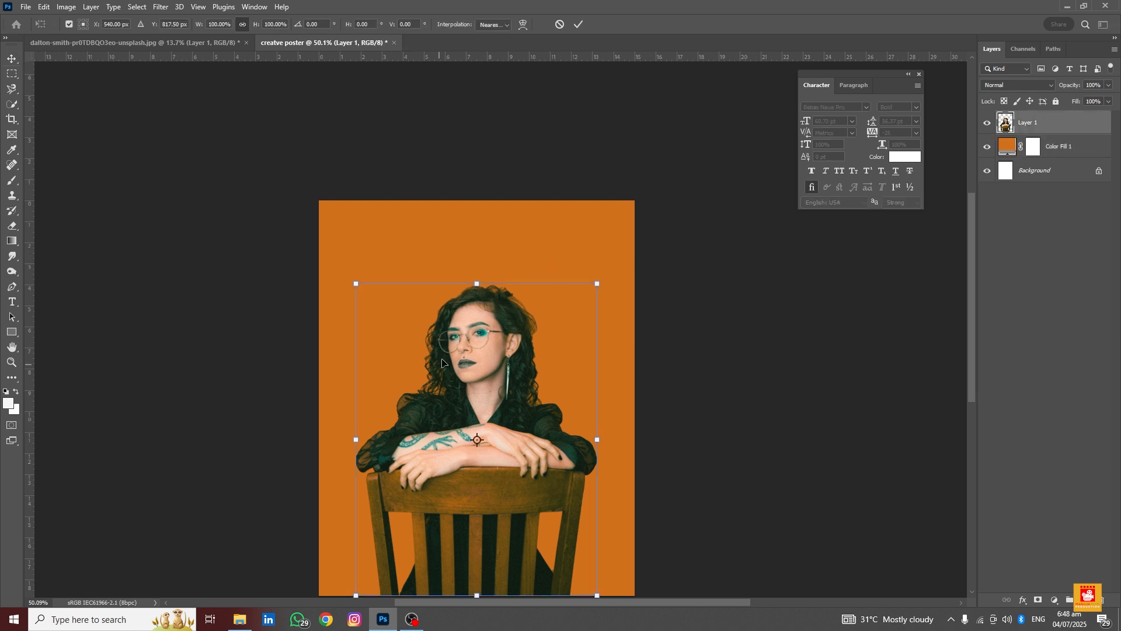
drag(472, 286, 476, 326)
click(579, 24)
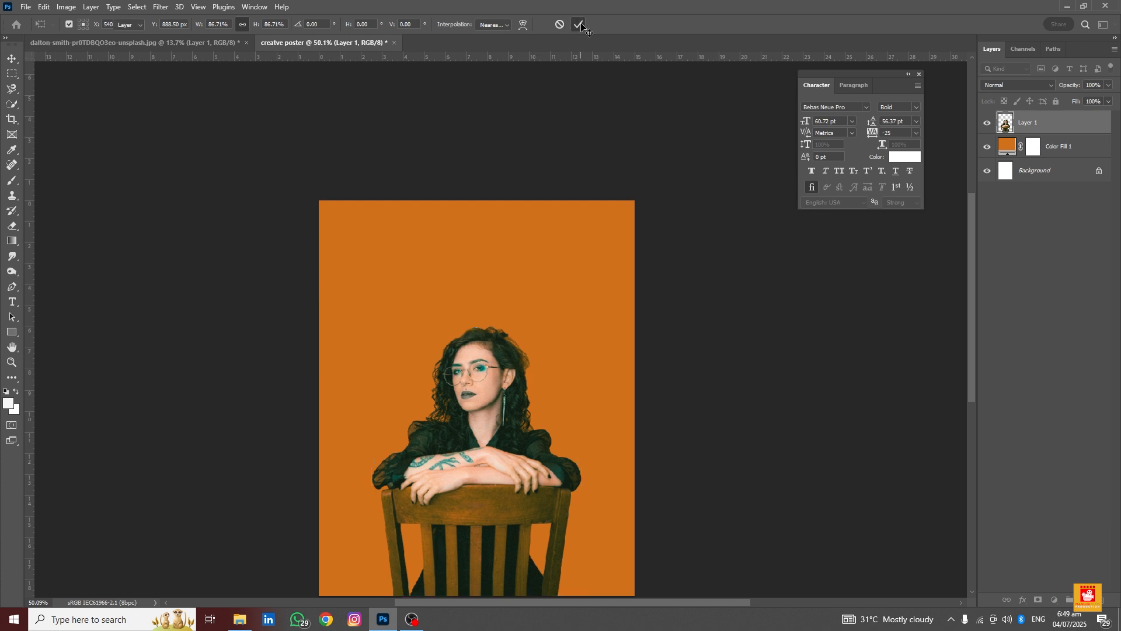
Add the text "BE CREATIVE" in Bebas Neue Pro Bold near the poster's top-left corner
scroll(566, 257, down, 2)
drag(563, 319, 617, 336)
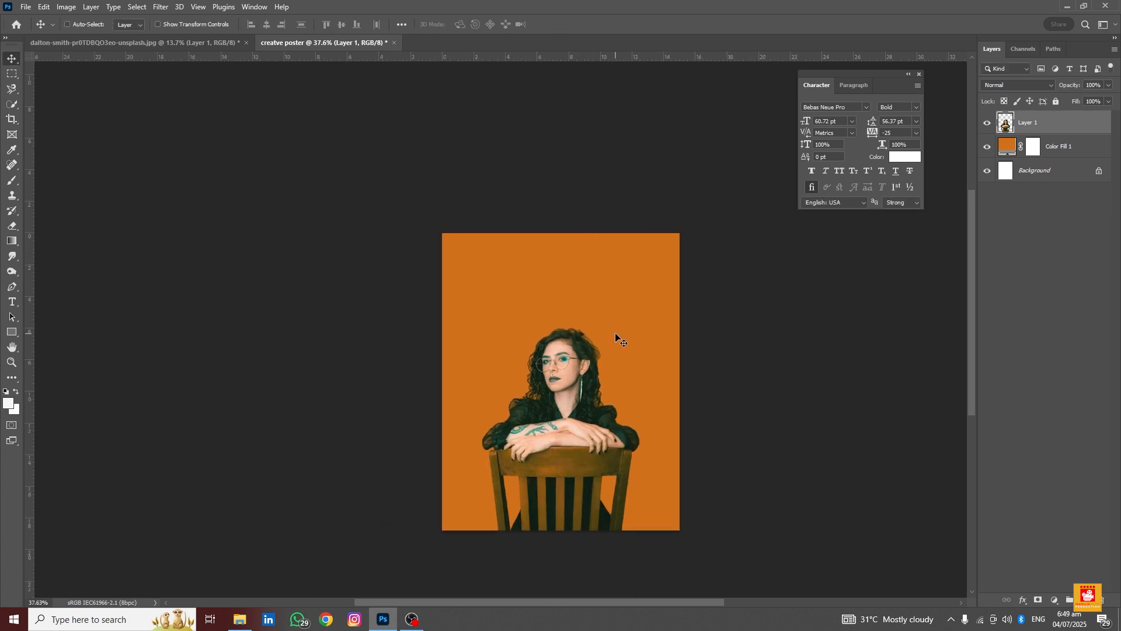
key(t)
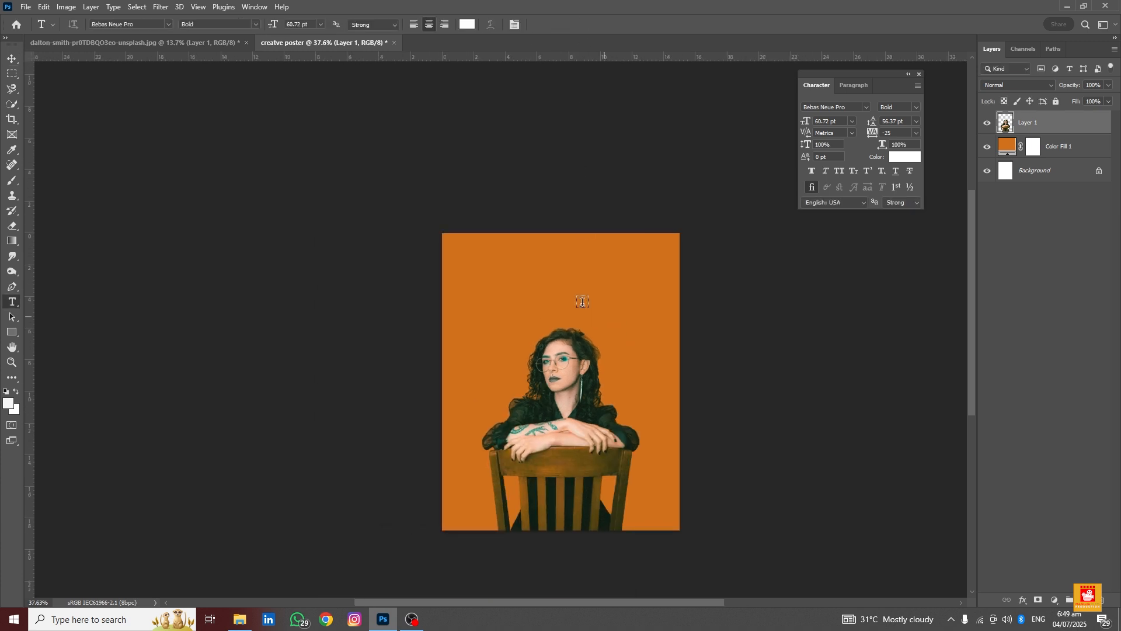
click(473, 267)
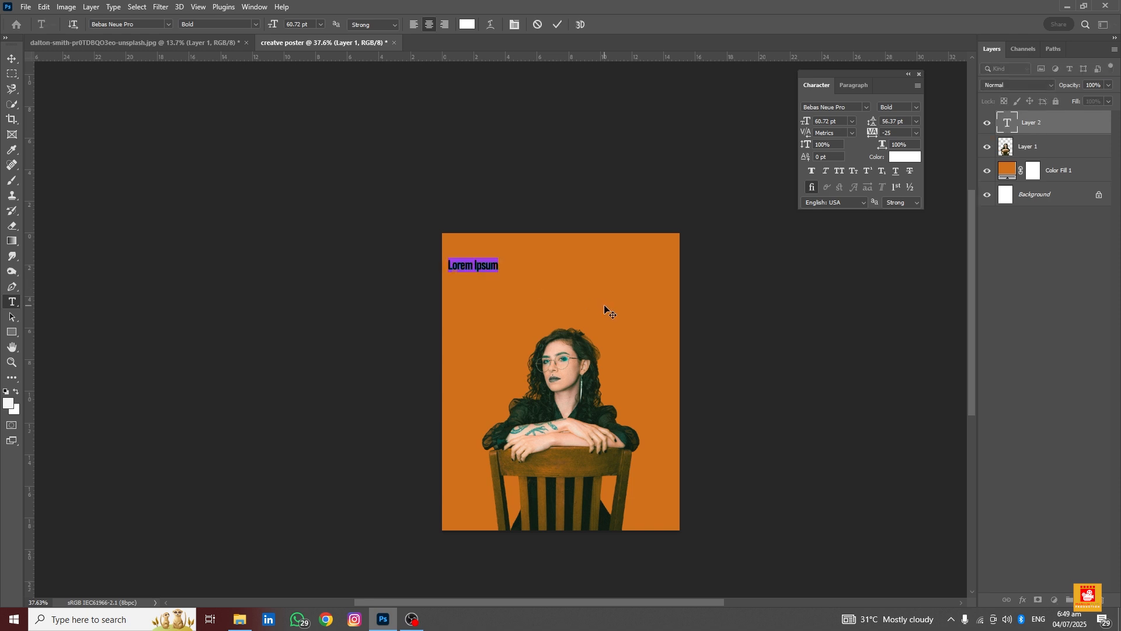
text(BE)
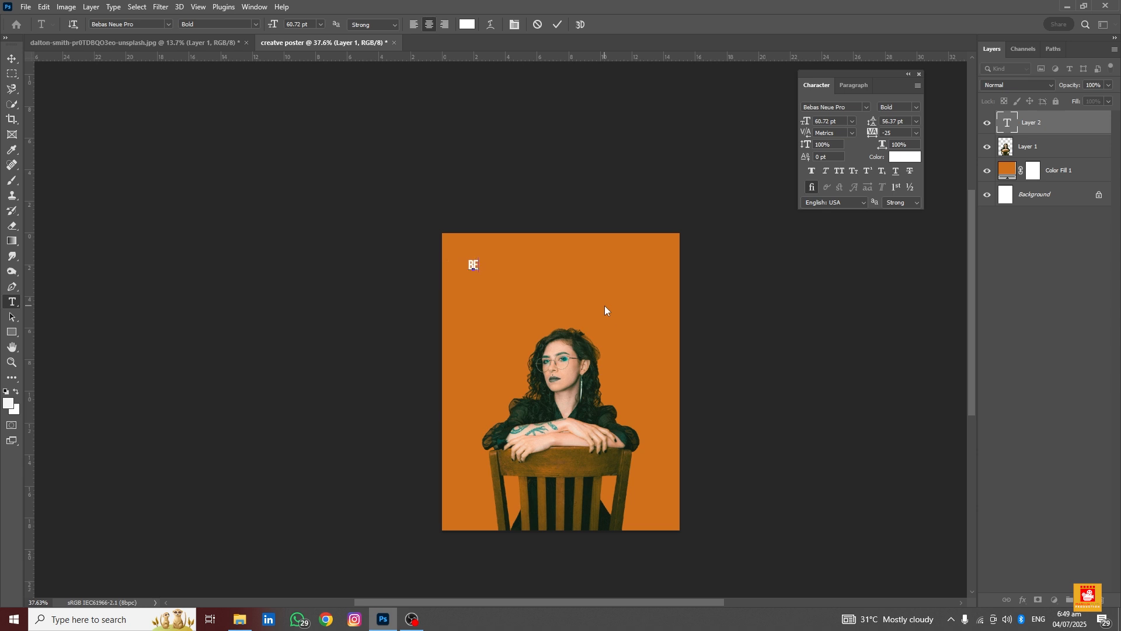
text( CREATIVE)
click(557, 24)
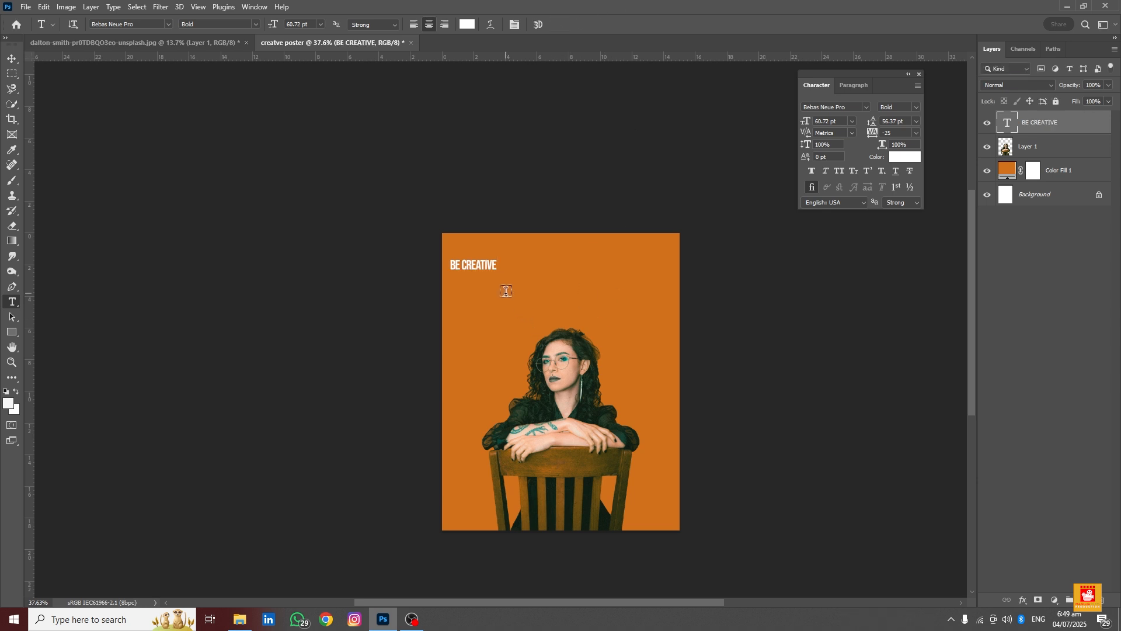
Enlarge the BE CREATIVE text to about 283 pt so it spans the poster's width
key(ctrl+t)
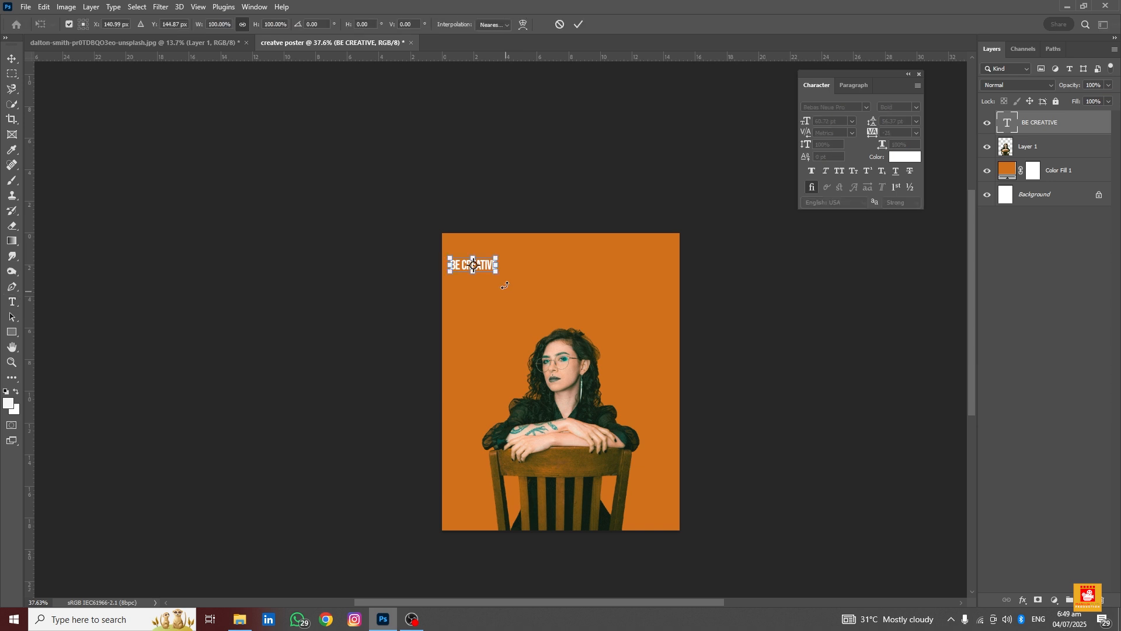
drag(496, 275, 663, 336)
click(580, 26)
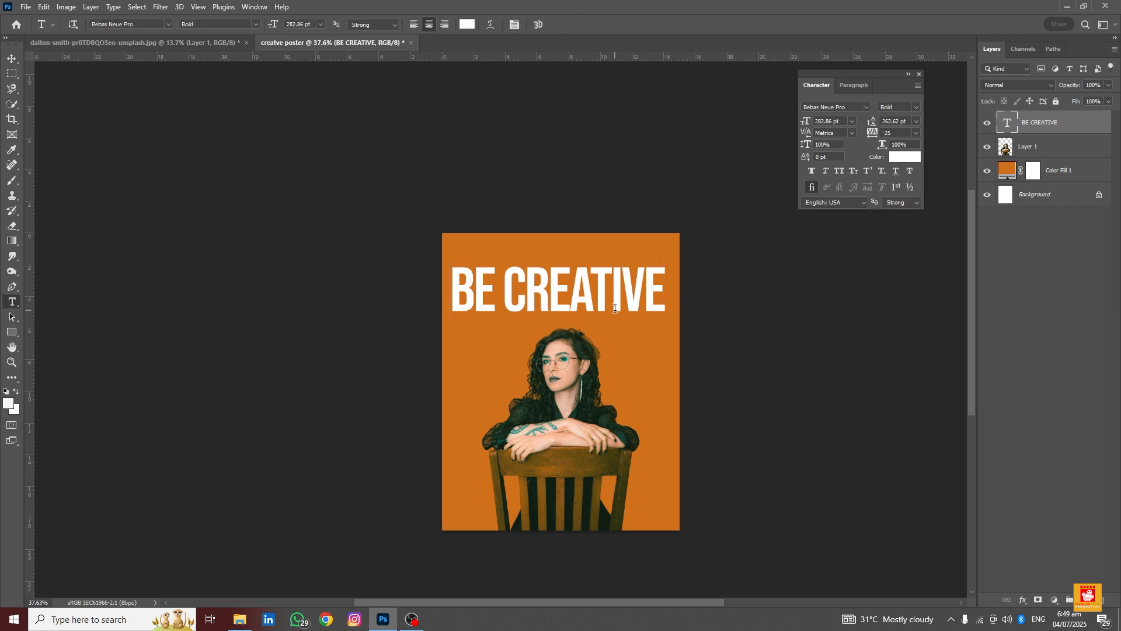
Nudge the BE CREATIVE text slightly upward and close the Character panel
key(v)
drag(612, 304, 612, 286)
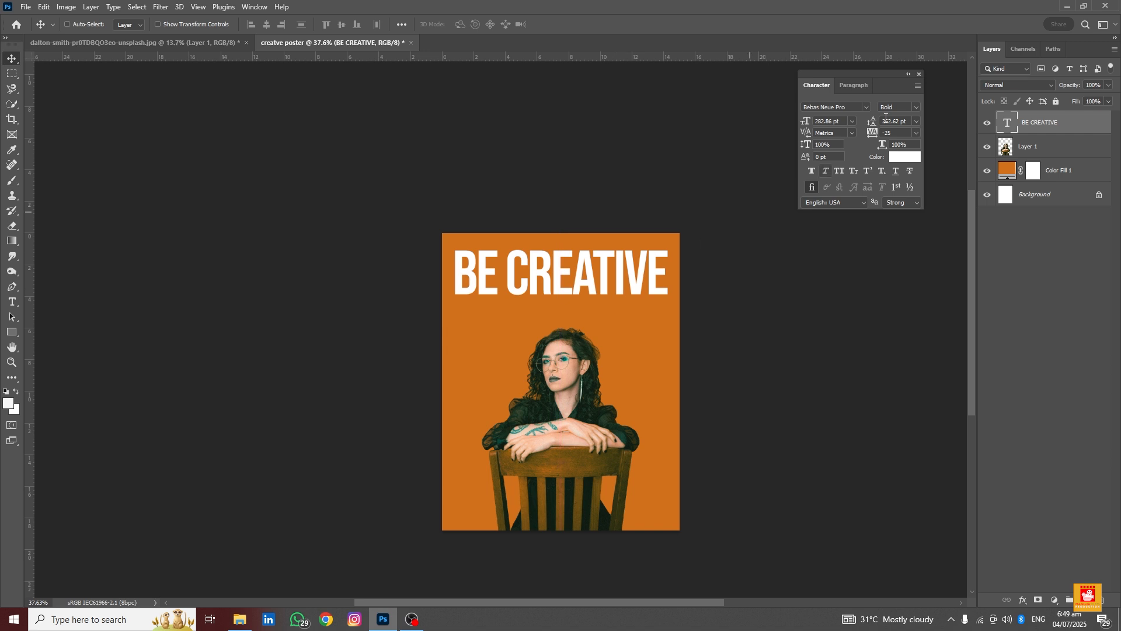
click(920, 74)
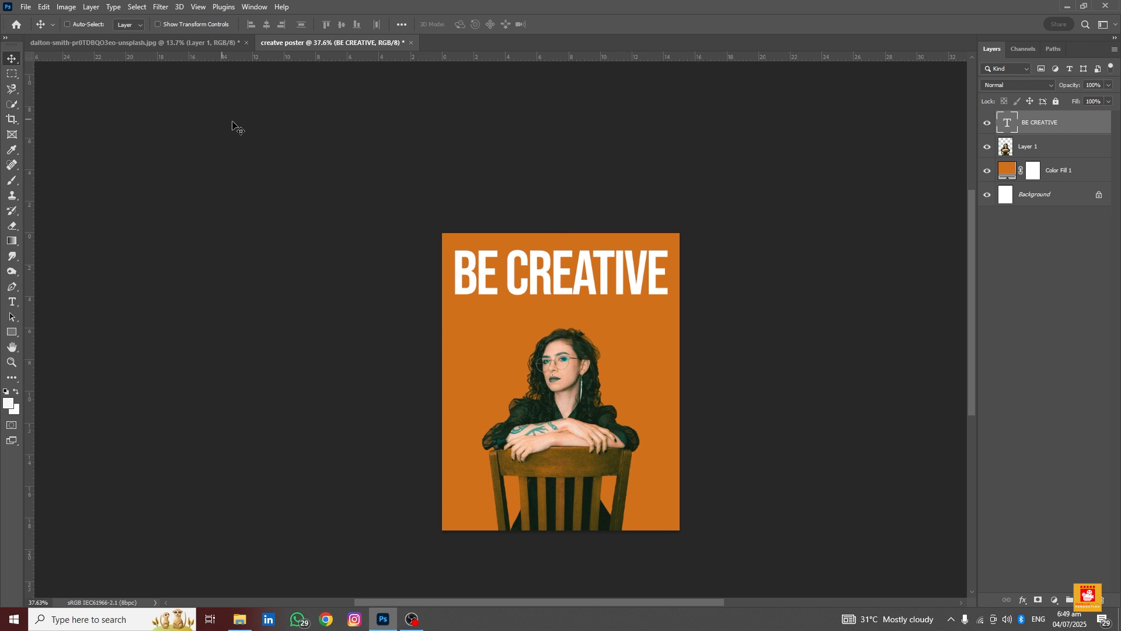
Change the headline's text colour to red #ef0000
click(12, 302)
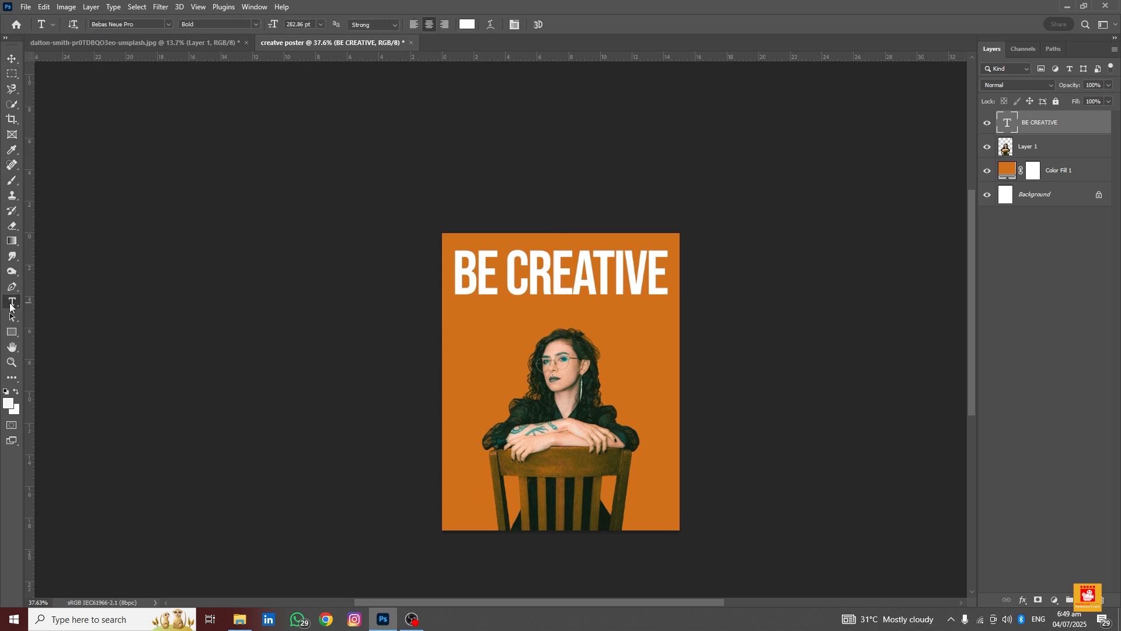
click(466, 25)
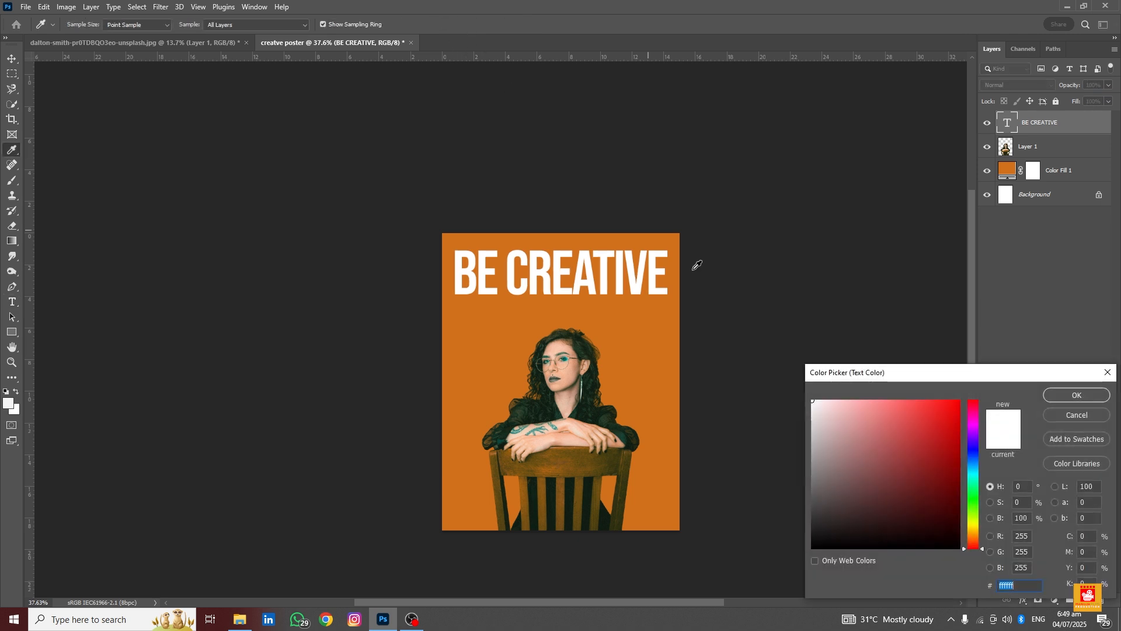
drag(913, 419, 1003, 407)
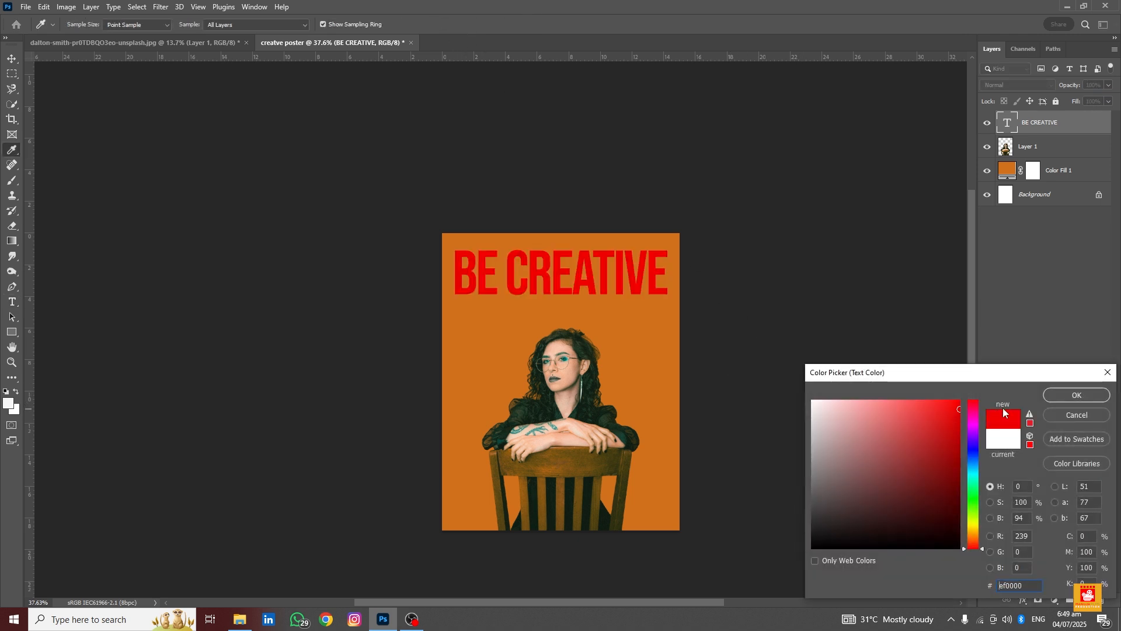
click(1066, 391)
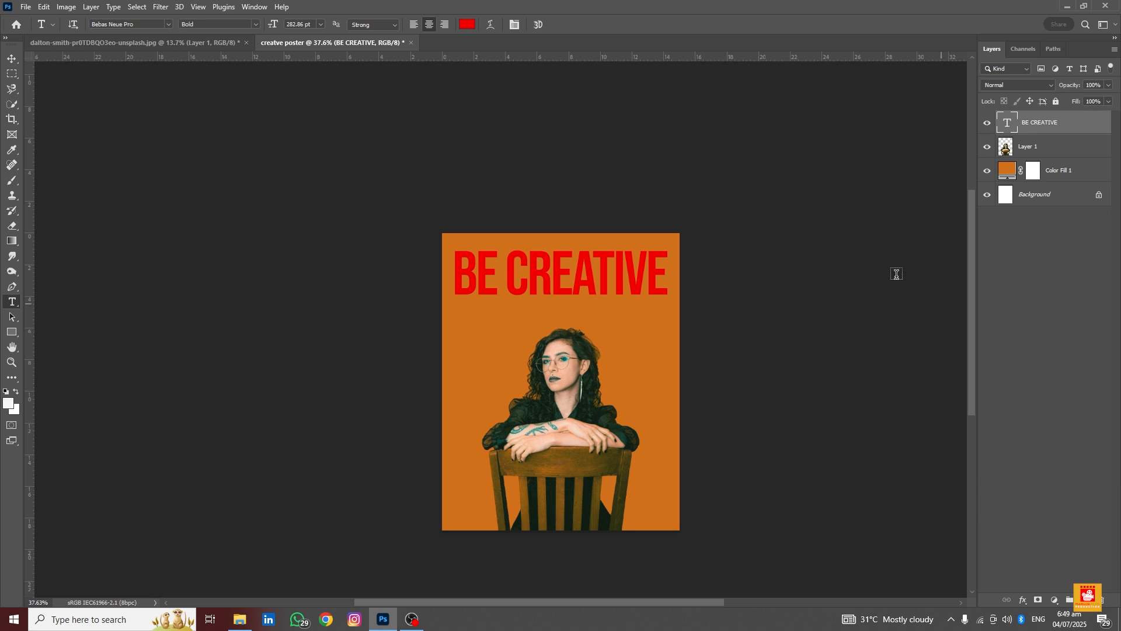
Reopen the Character panel and set the headline's text colour back to white #ffffff
click(514, 25)
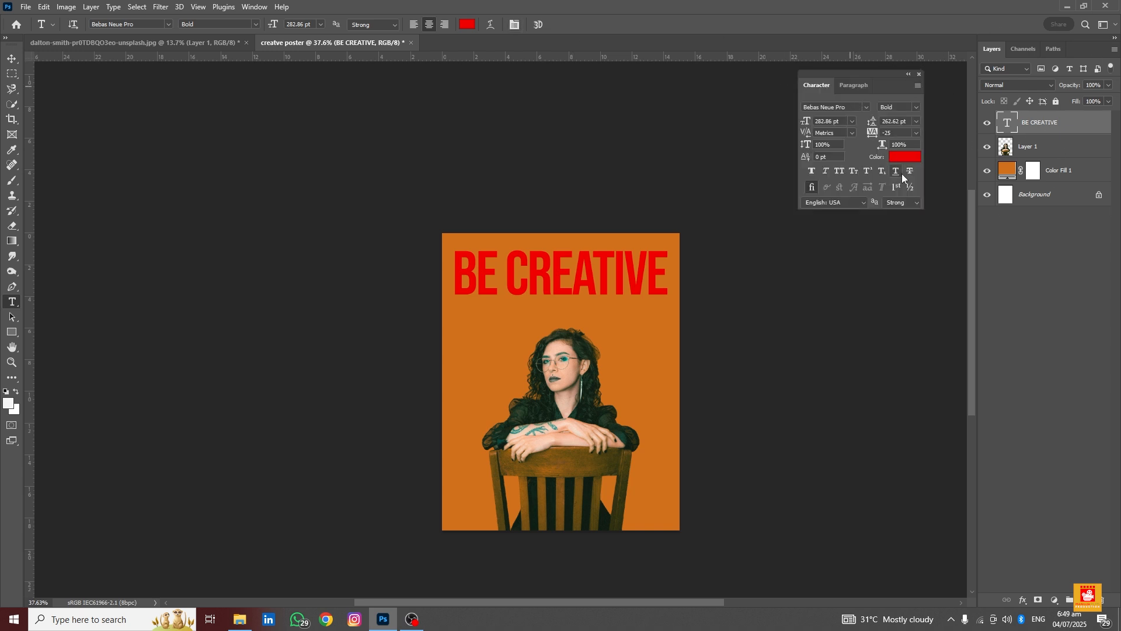
click(908, 158)
drag(867, 463, 815, 403)
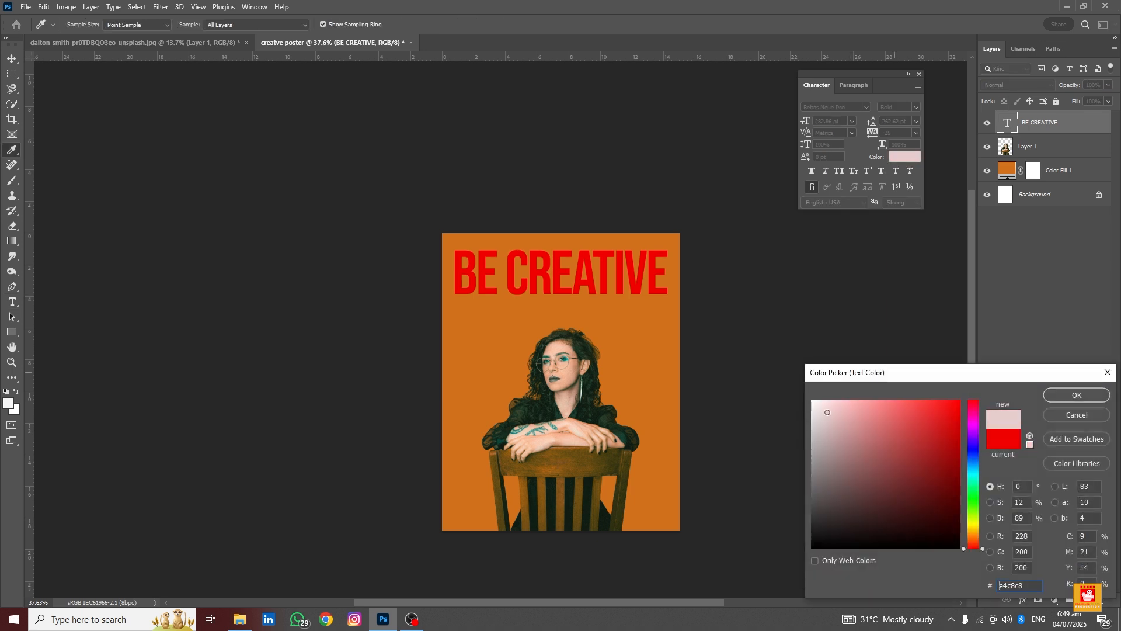
click(1082, 396)
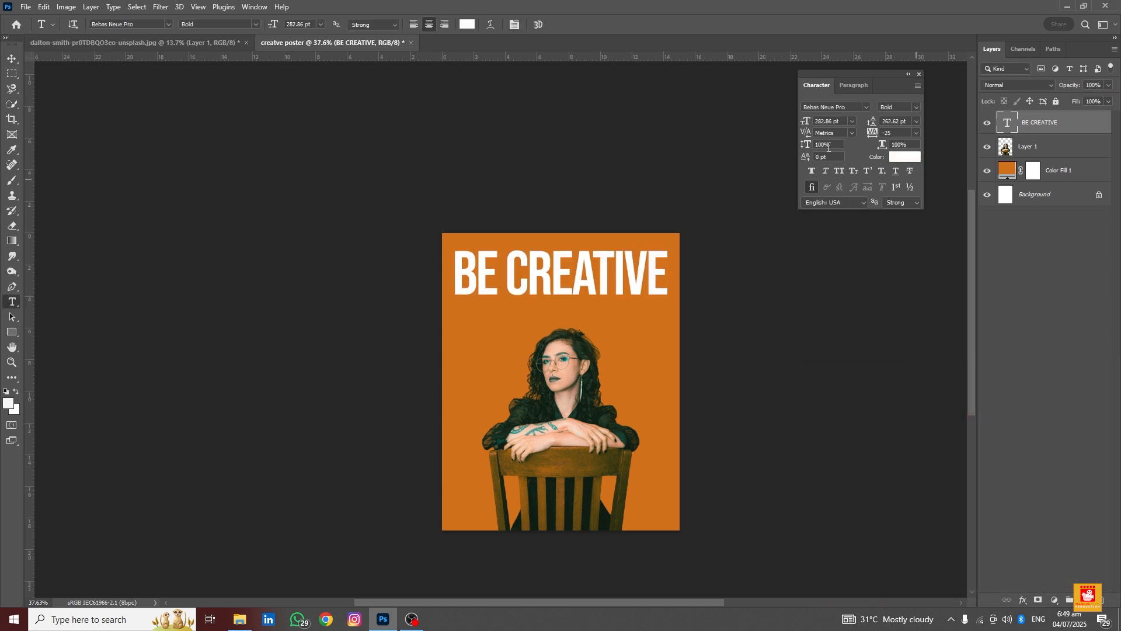
Change the headline font to Anton and scale the text down to about 84% so it fits the poster
click(865, 107)
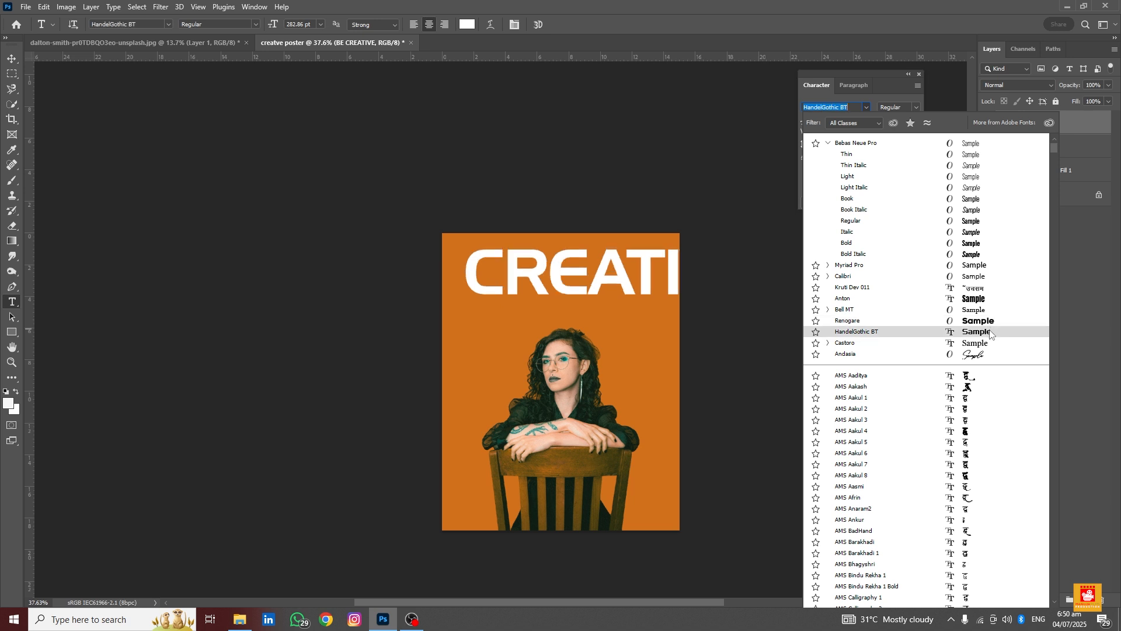
click(979, 298)
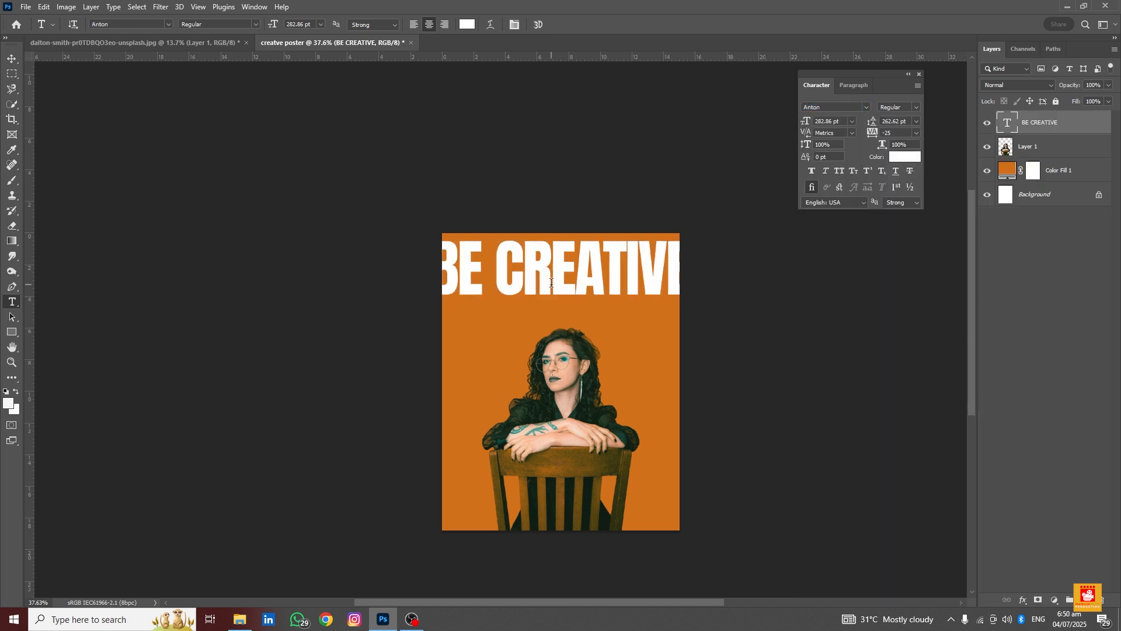
click(12, 58)
key(ctrl+t)
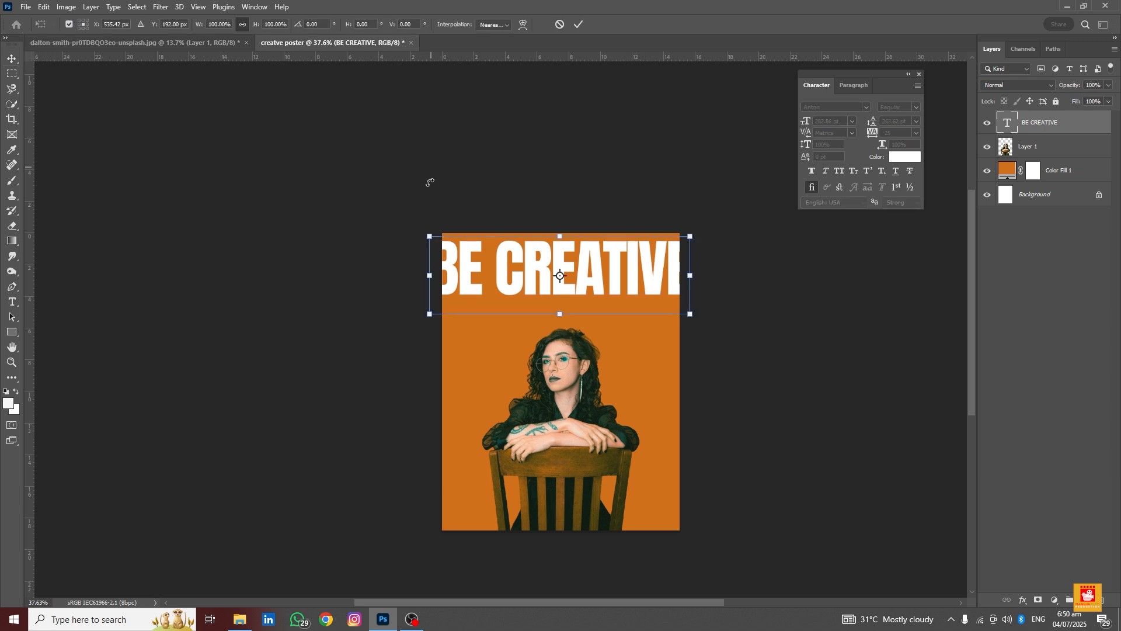
drag(426, 239, 449, 244)
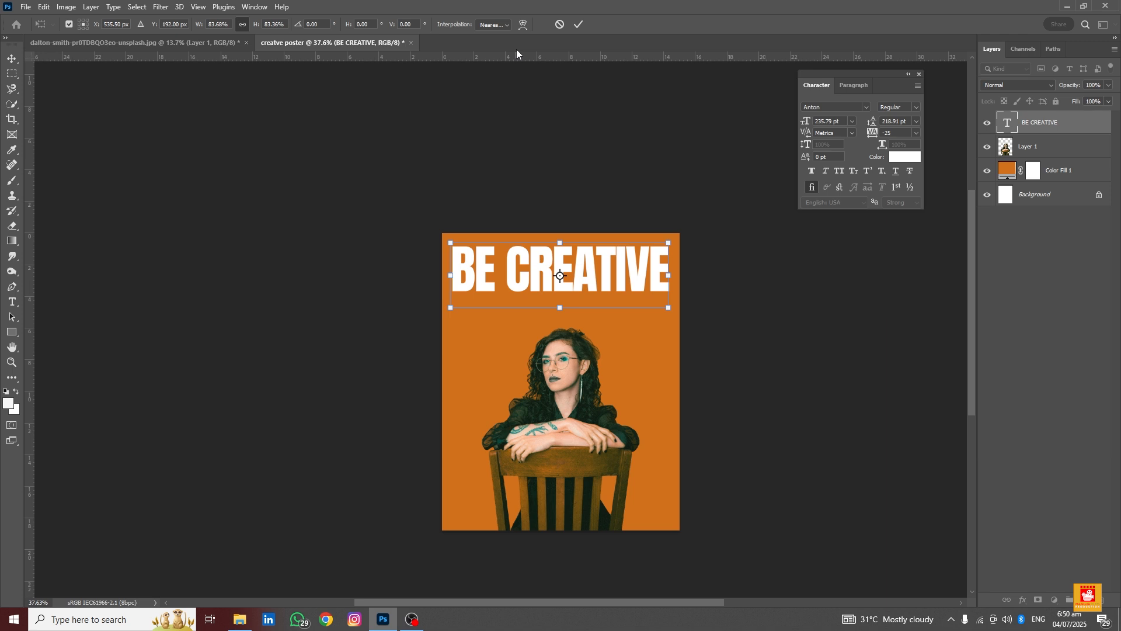
click(574, 27)
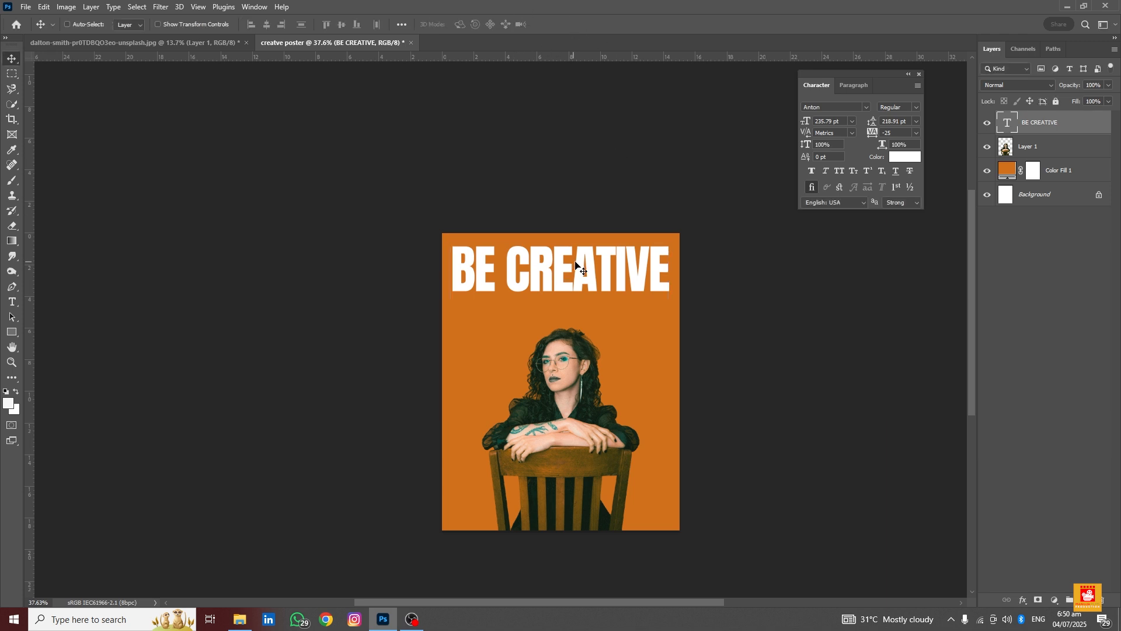
Add a Drop Shadow to the woman's layer with about 24% opacity and 42 px size
drag(577, 265, 577, 266)
click(1050, 157)
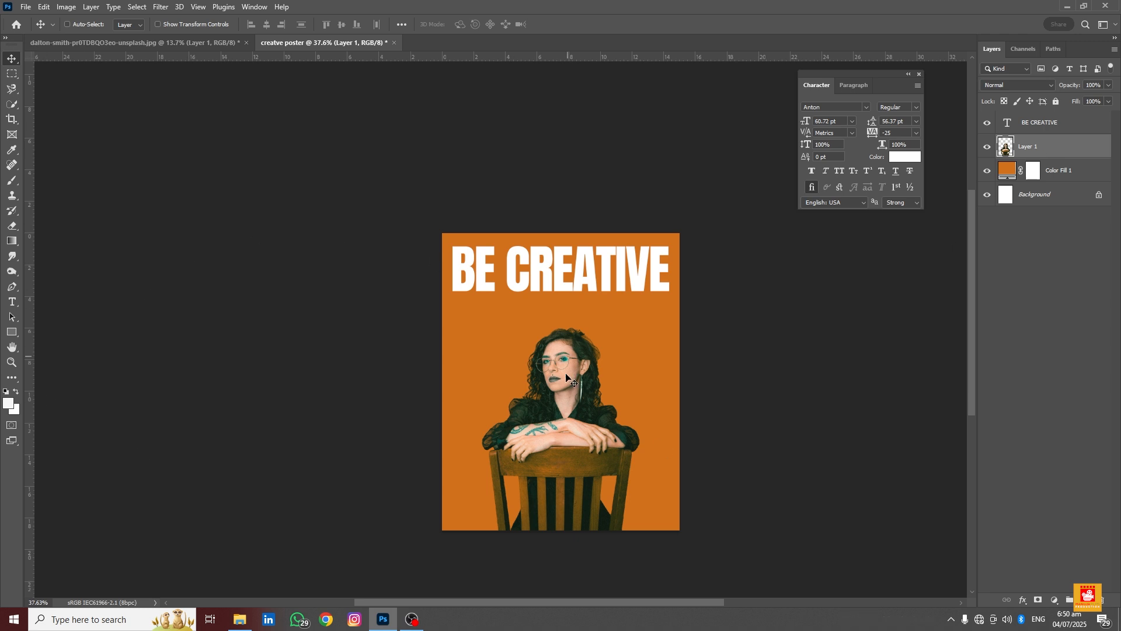
scroll(553, 447, up, 1)
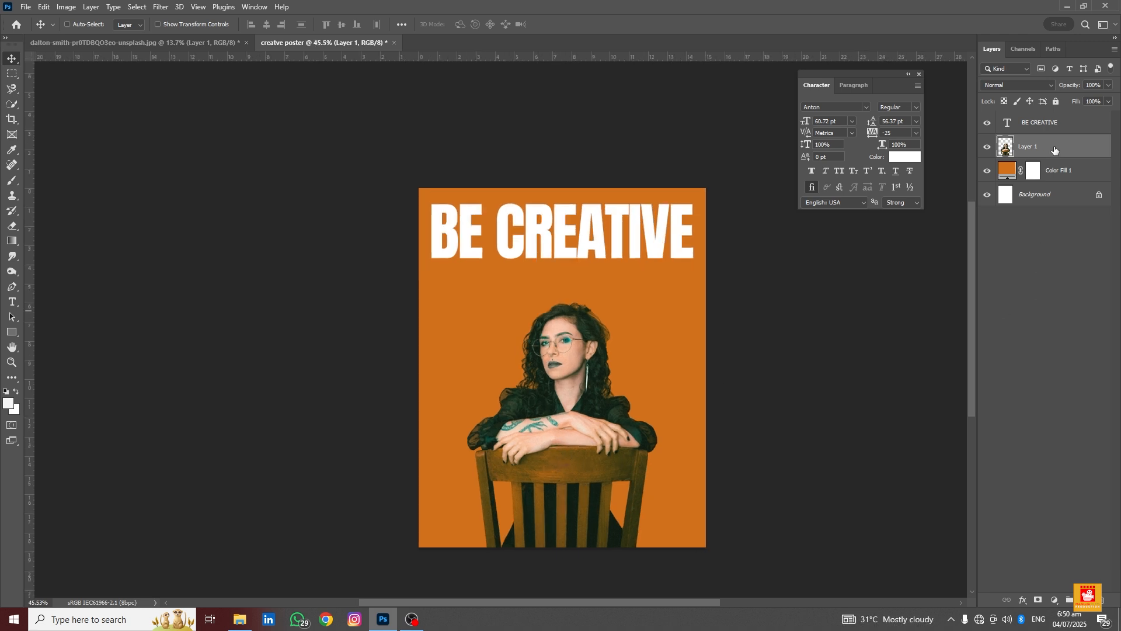
click(1022, 601)
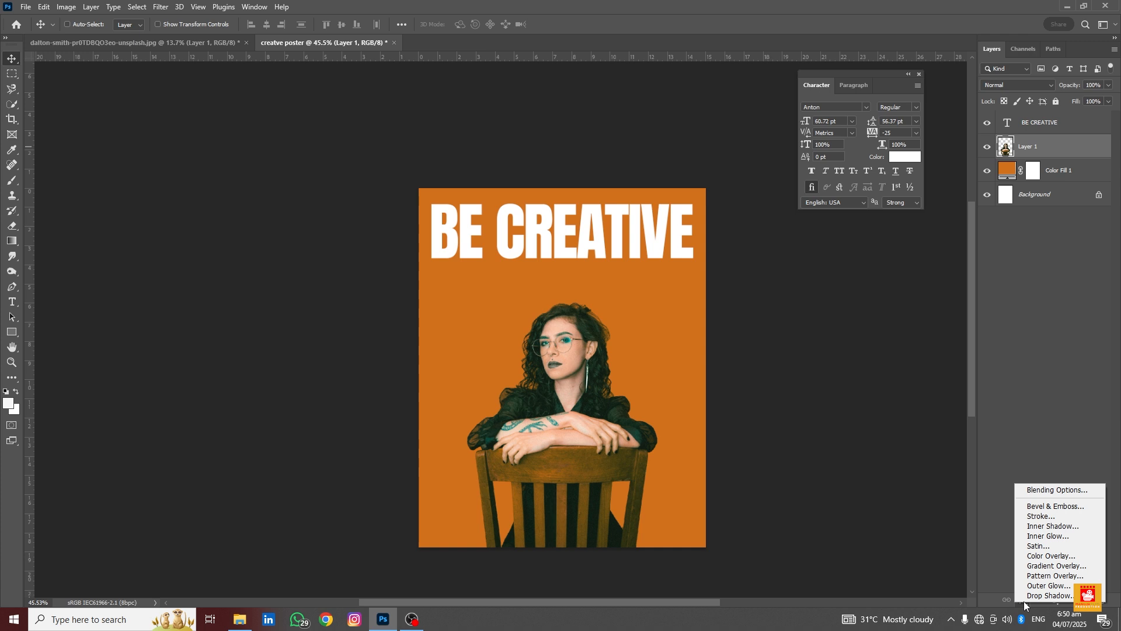
click(1028, 594)
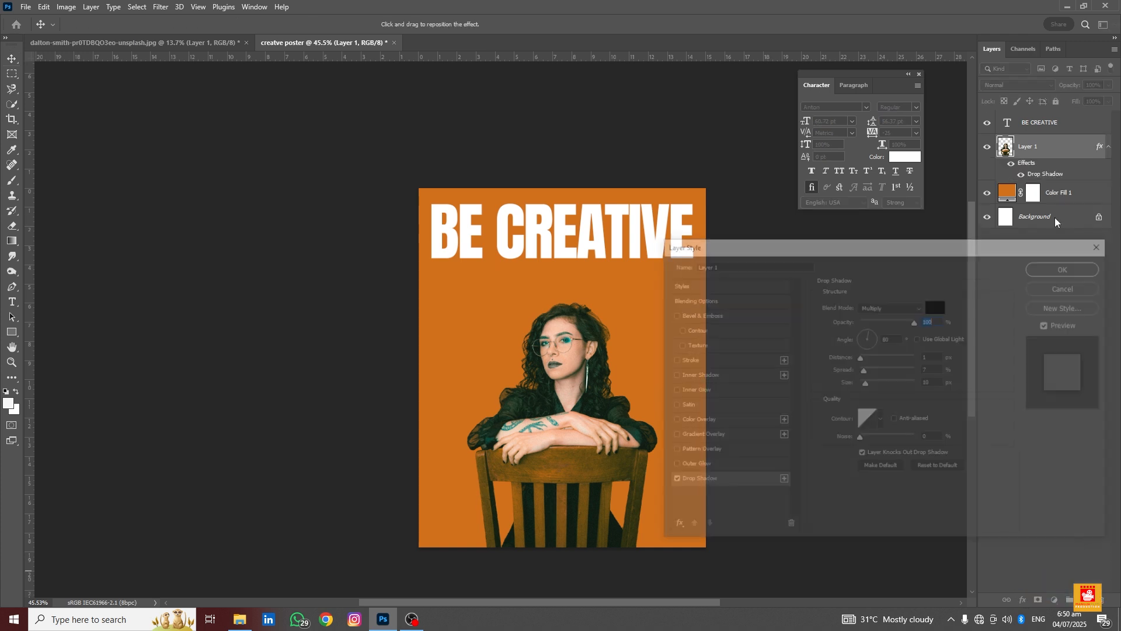
drag(916, 321, 893, 321)
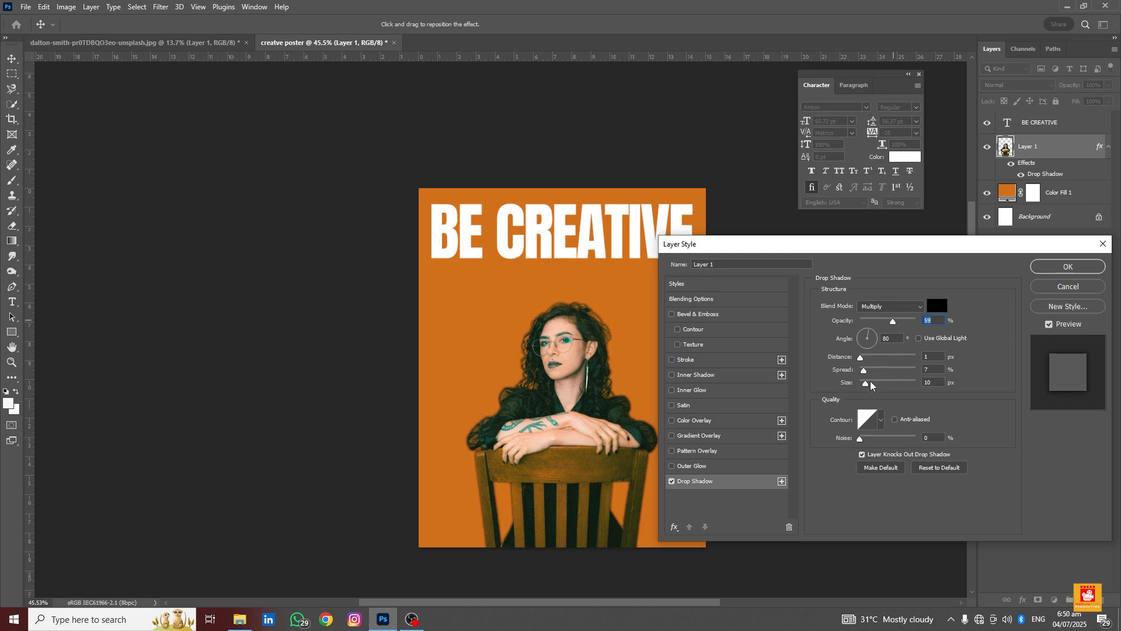
drag(867, 383, 876, 383)
click(881, 322)
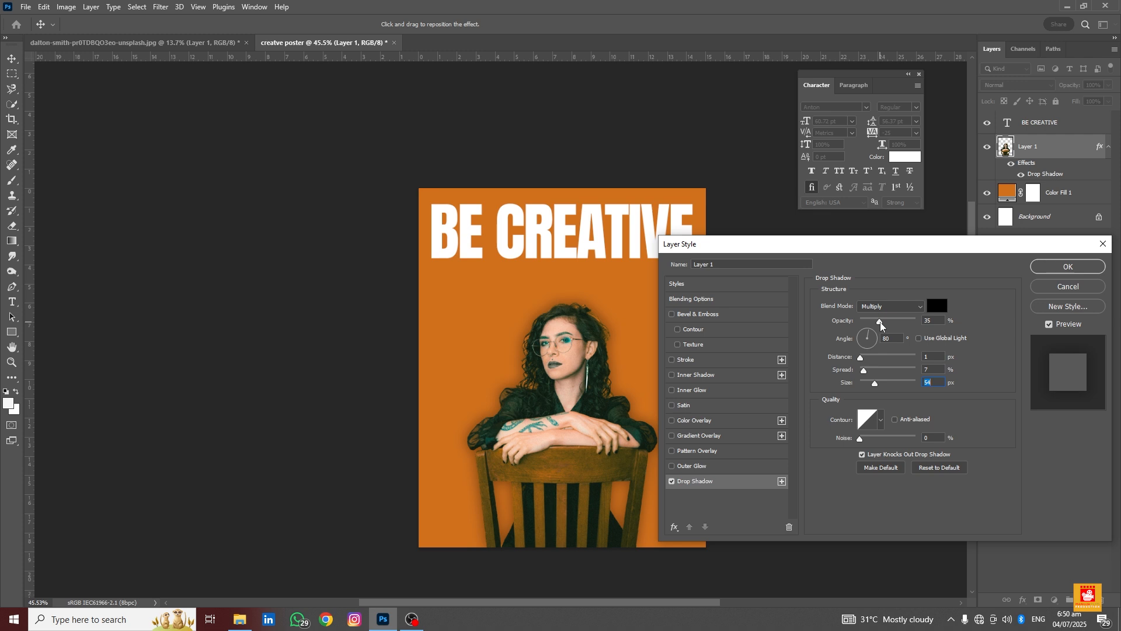
drag(874, 386, 877, 386)
drag(880, 322, 874, 321)
click(1053, 270)
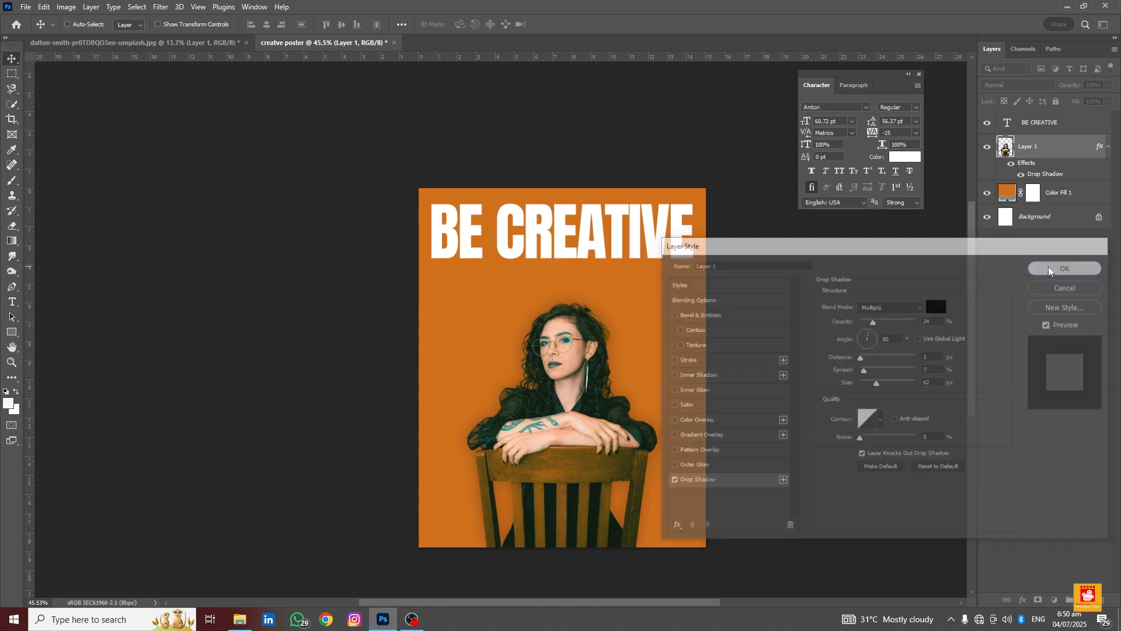
Toggle the woman's layer effects off and on and zoom in and out to examine the poster
click(1012, 165)
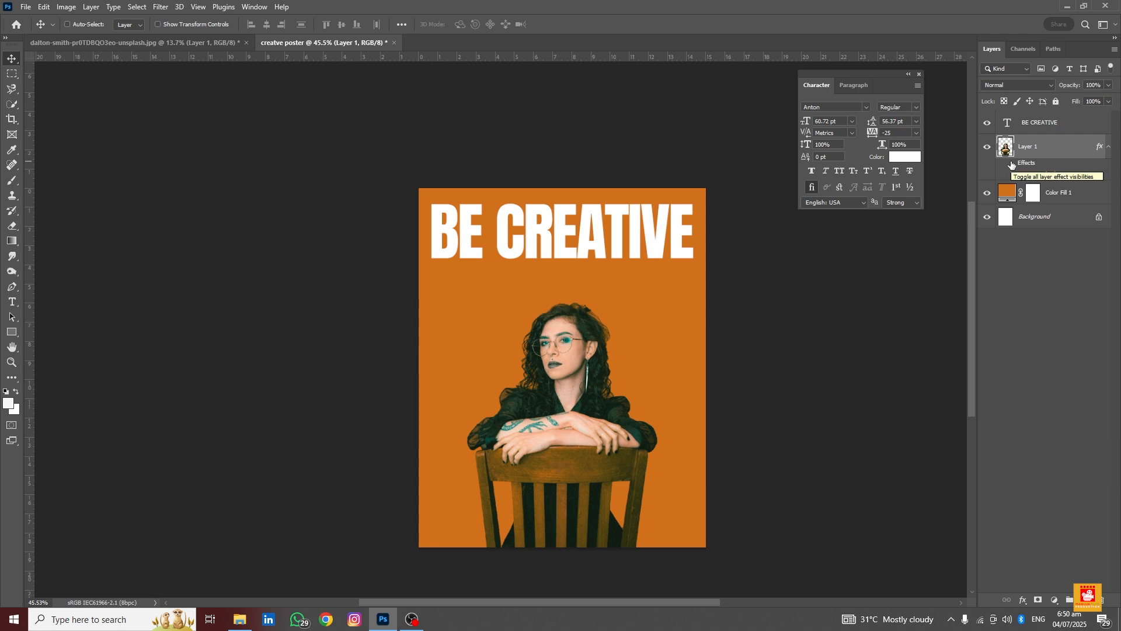
click(1012, 165)
scroll(494, 381, down, 2)
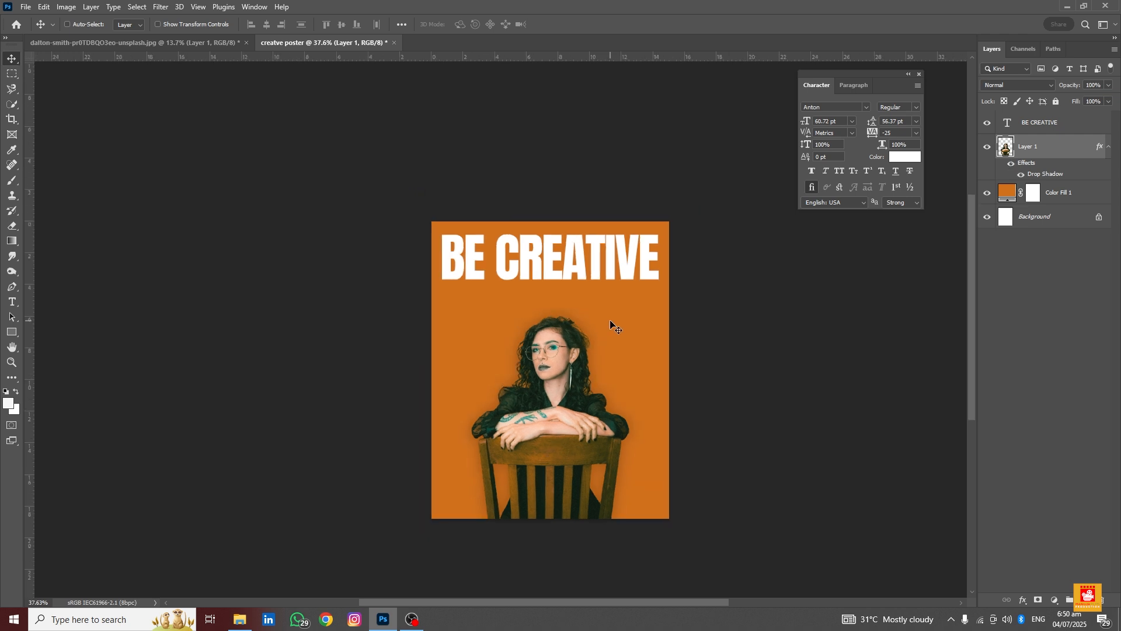
scroll(611, 323, up, 5)
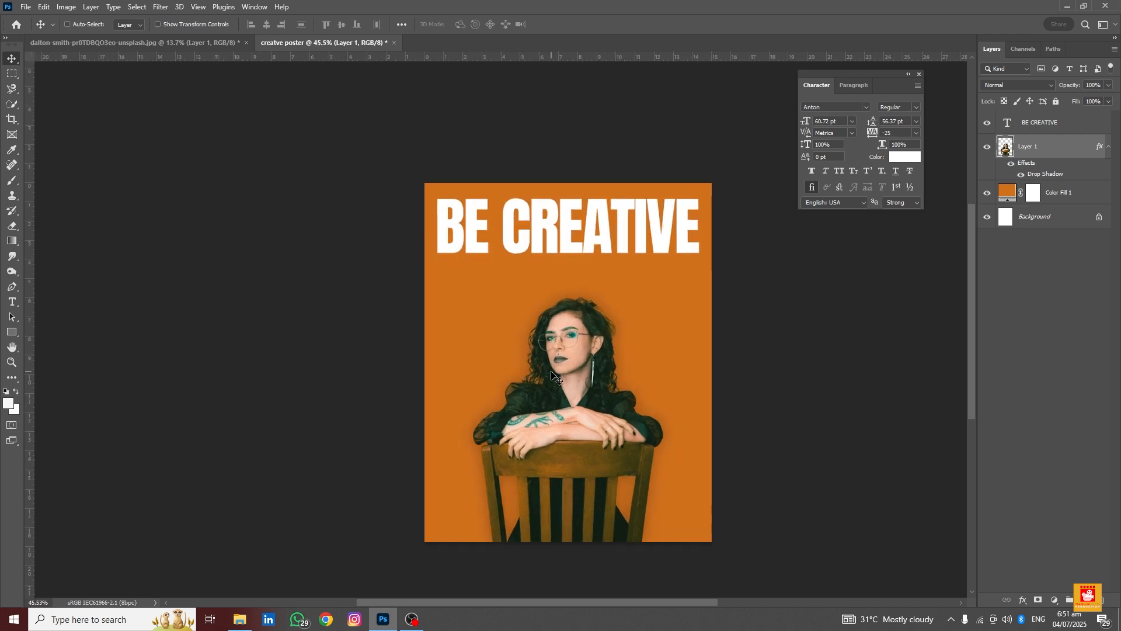
scroll(577, 366, up, 1)
scroll(578, 366, down, 2)
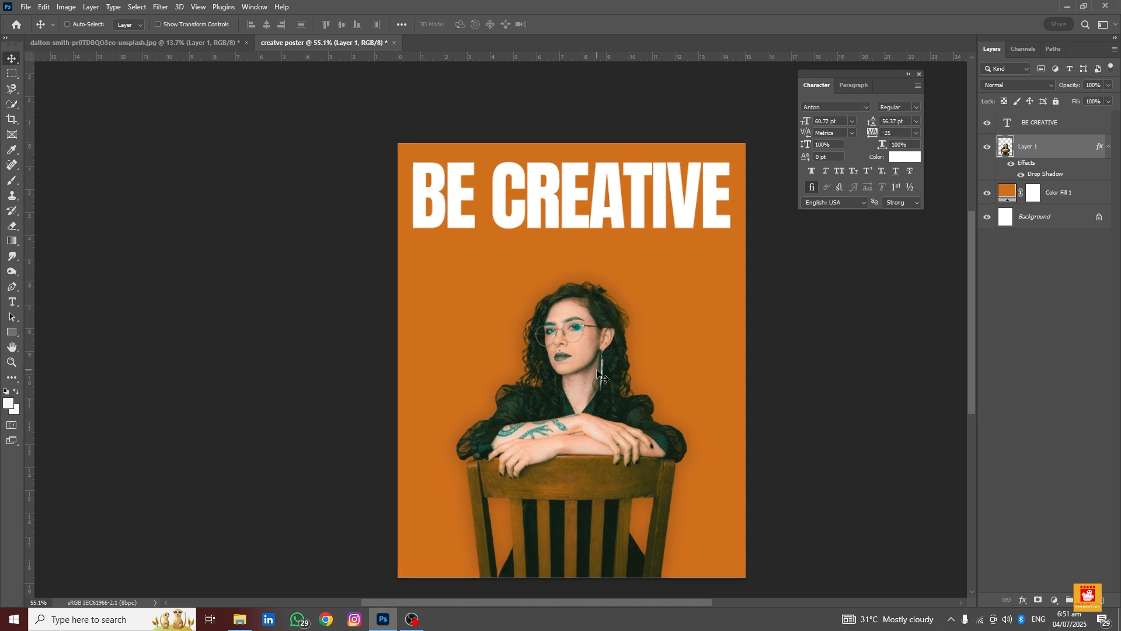
scroll(598, 369, up, 1)
scroll(598, 369, up, 1)
scroll(598, 369, down, 2)
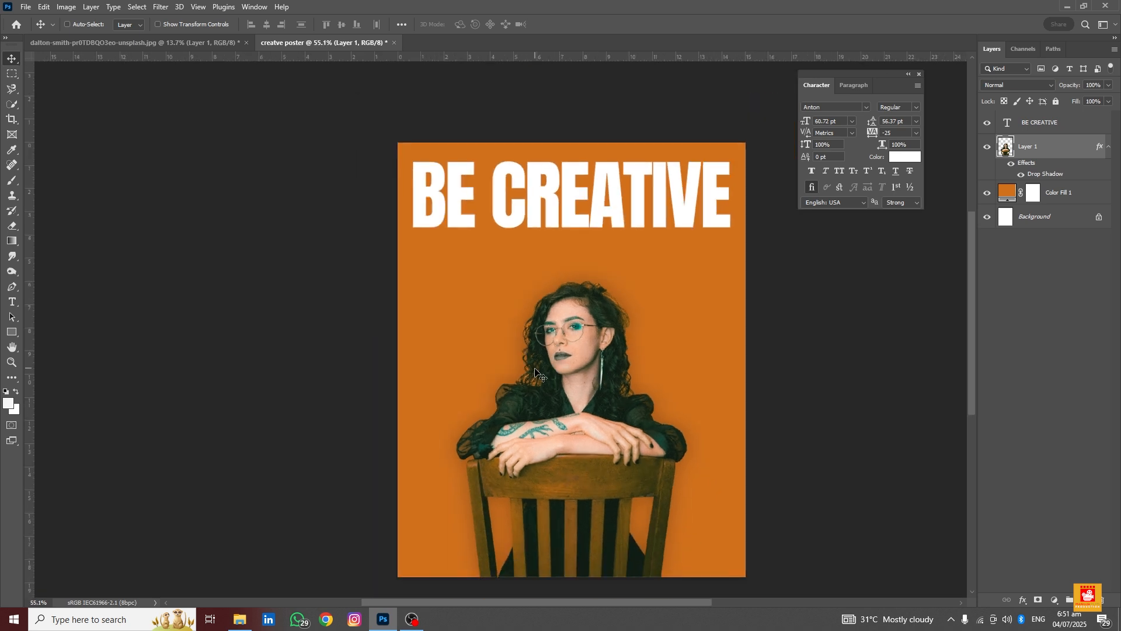
scroll(545, 378, up, 1)
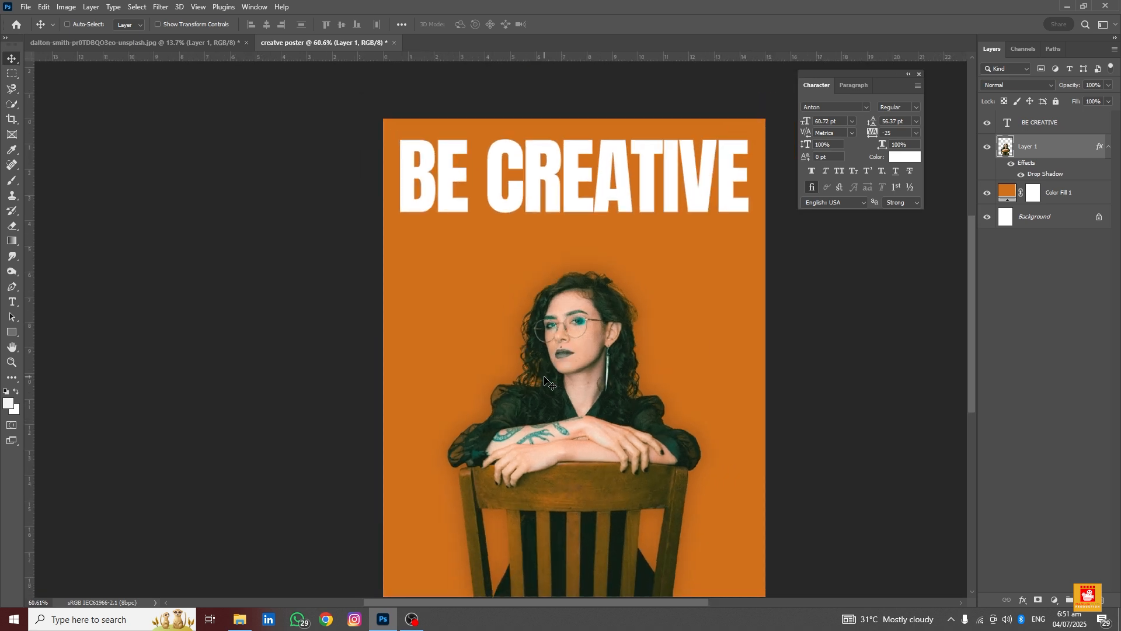
scroll(544, 381, up, 1)
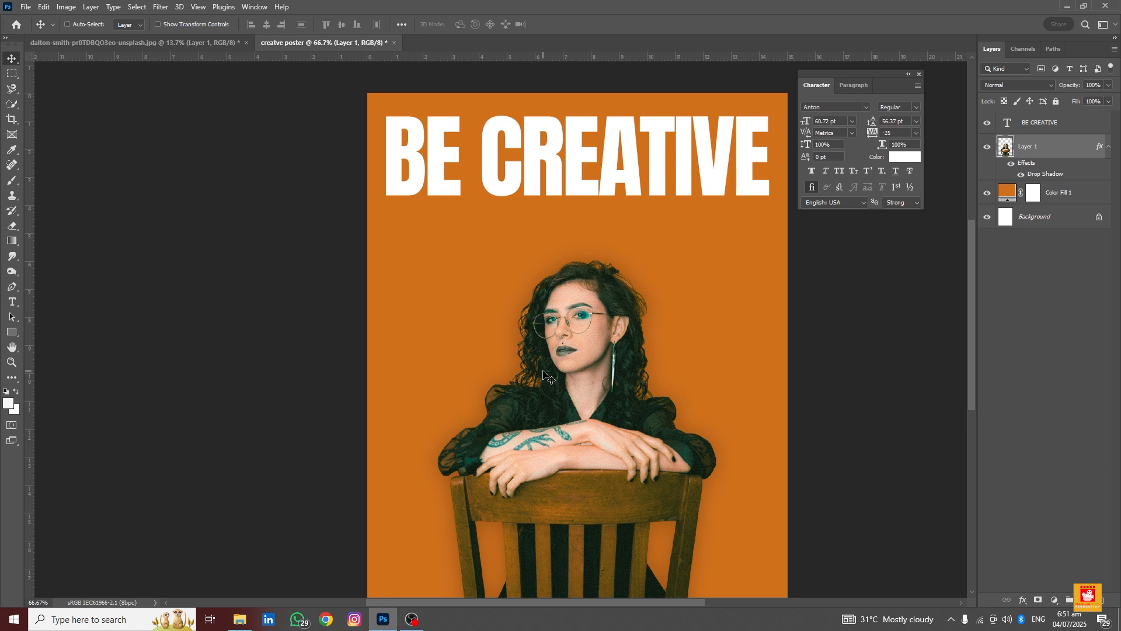
scroll(544, 375, down, 2)
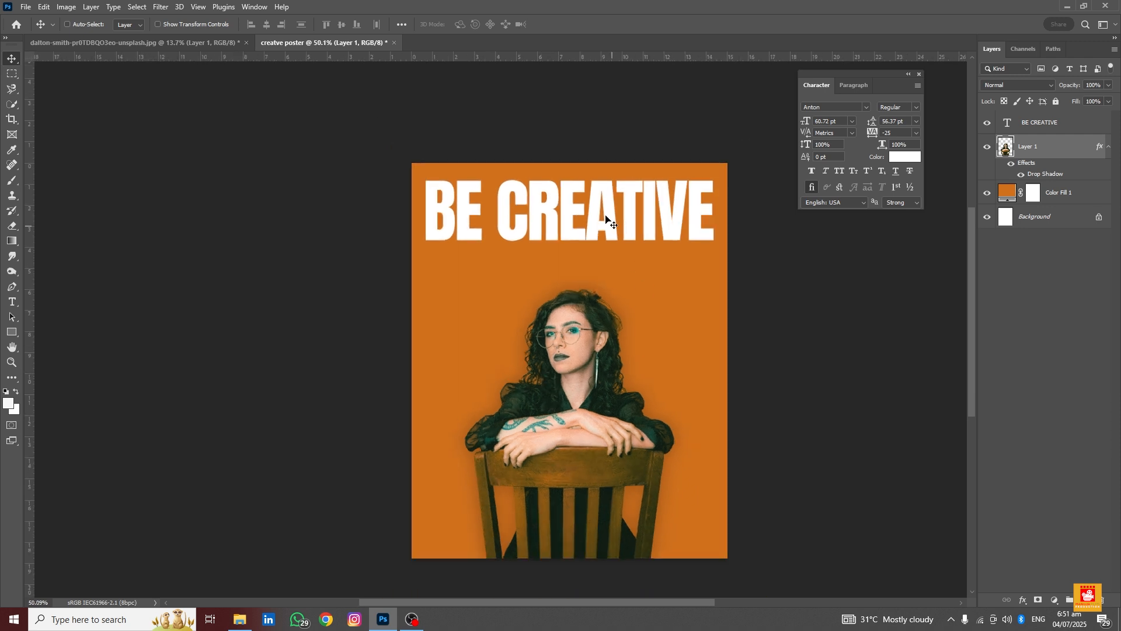
scroll(587, 280, down, 1)
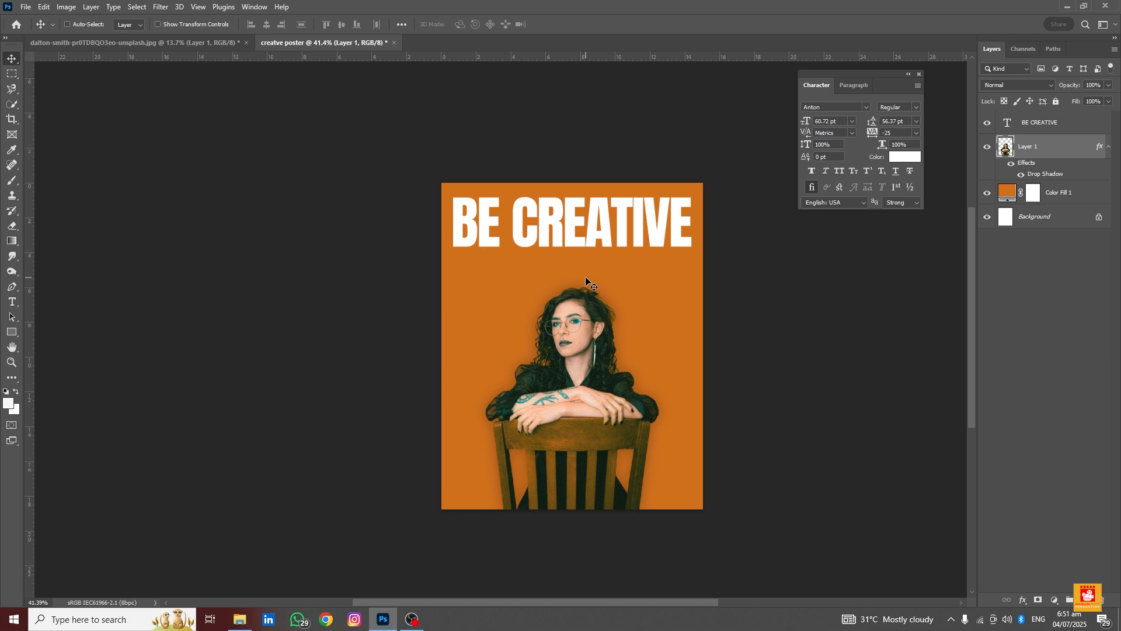
Load the woman's layer as a selection and deselect it again
ctrl+click(1006, 147)
scroll(613, 416, up, 2)
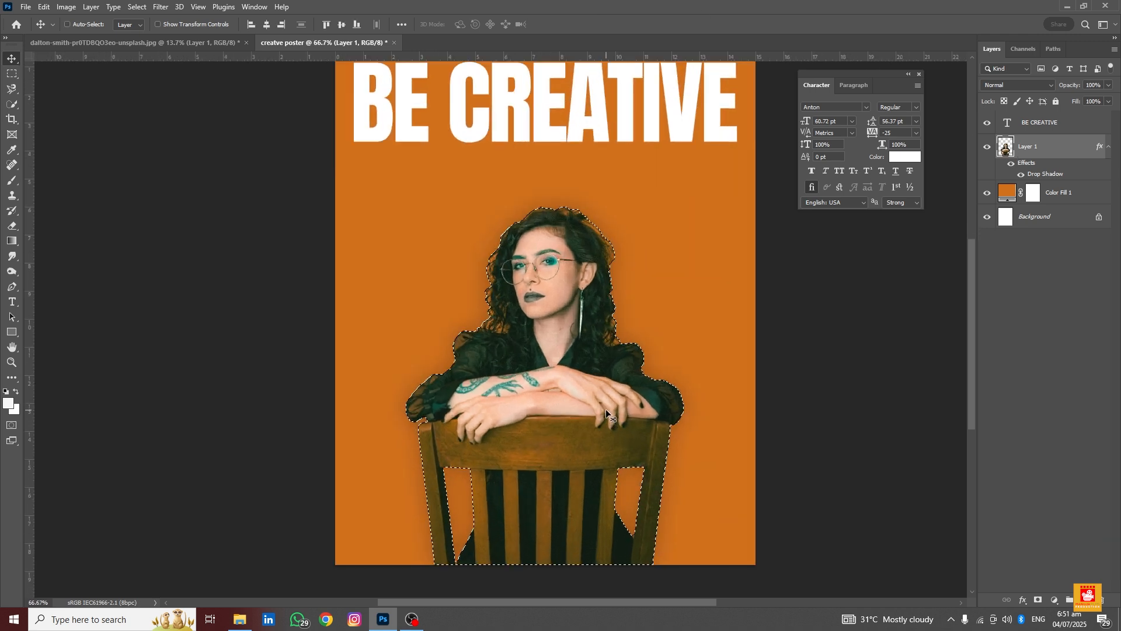
key(ctrl+d)
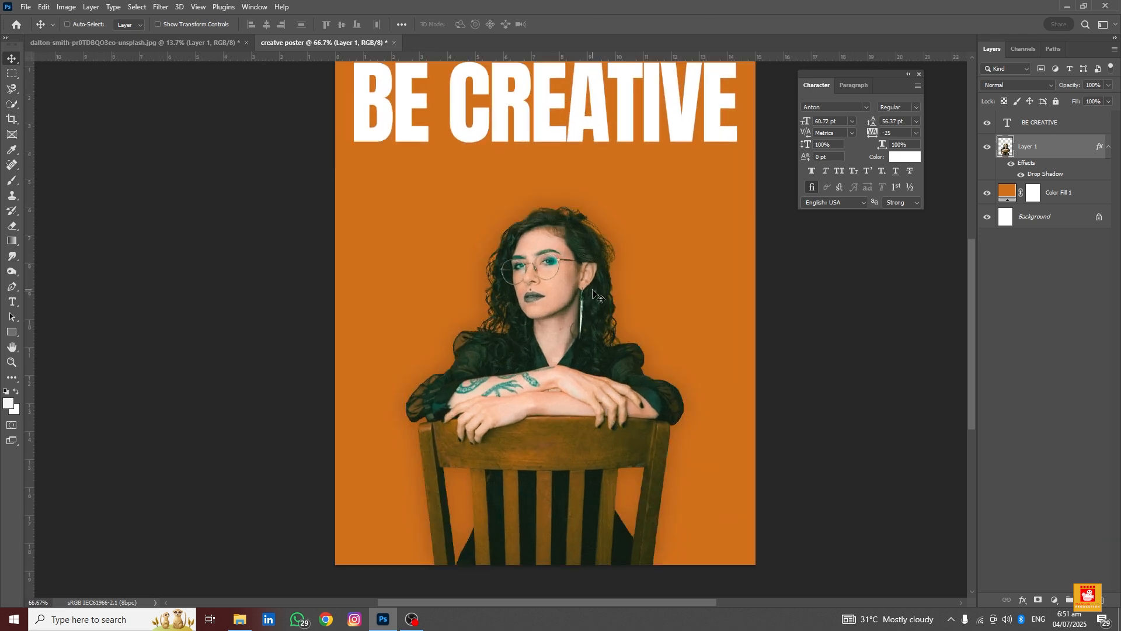
scroll(593, 292, down, 2)
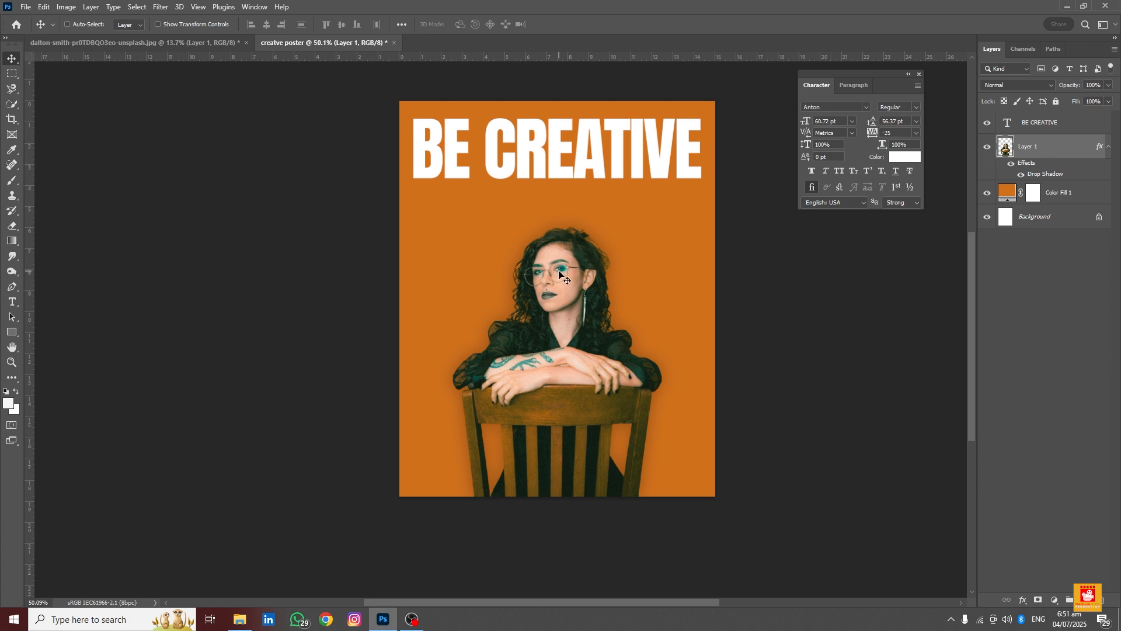
Undo all edits back to before the BE CREATIVE text was added, then switch to the original photo document
key(ctrl)
key(ctrl+z)
key(ctrl+d)
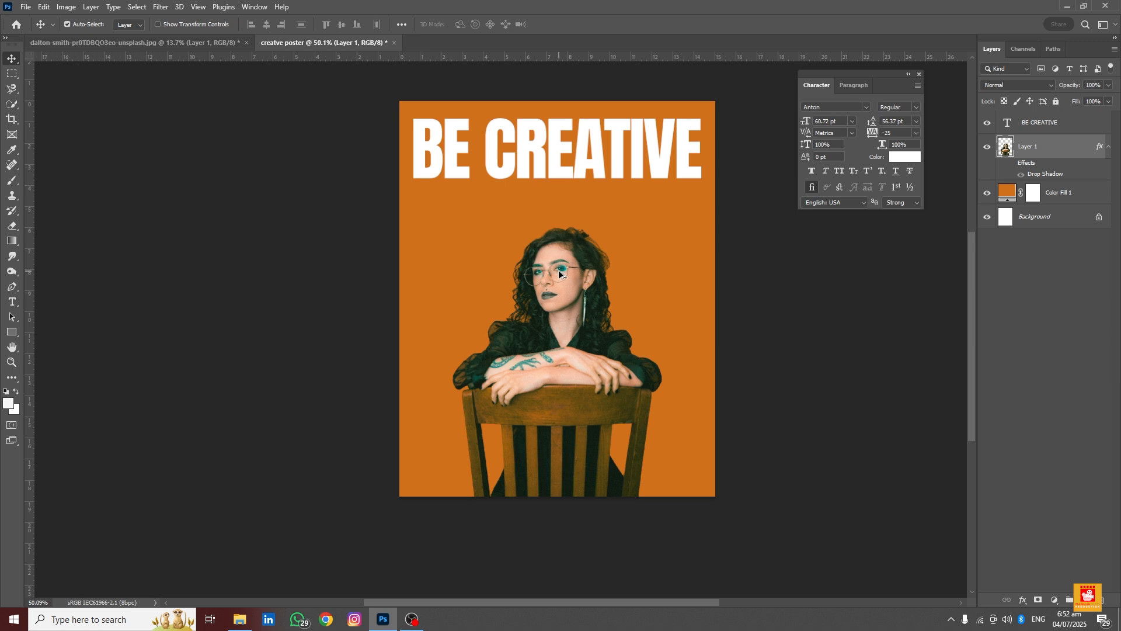
key(ctrl)
key(ctrl+z)
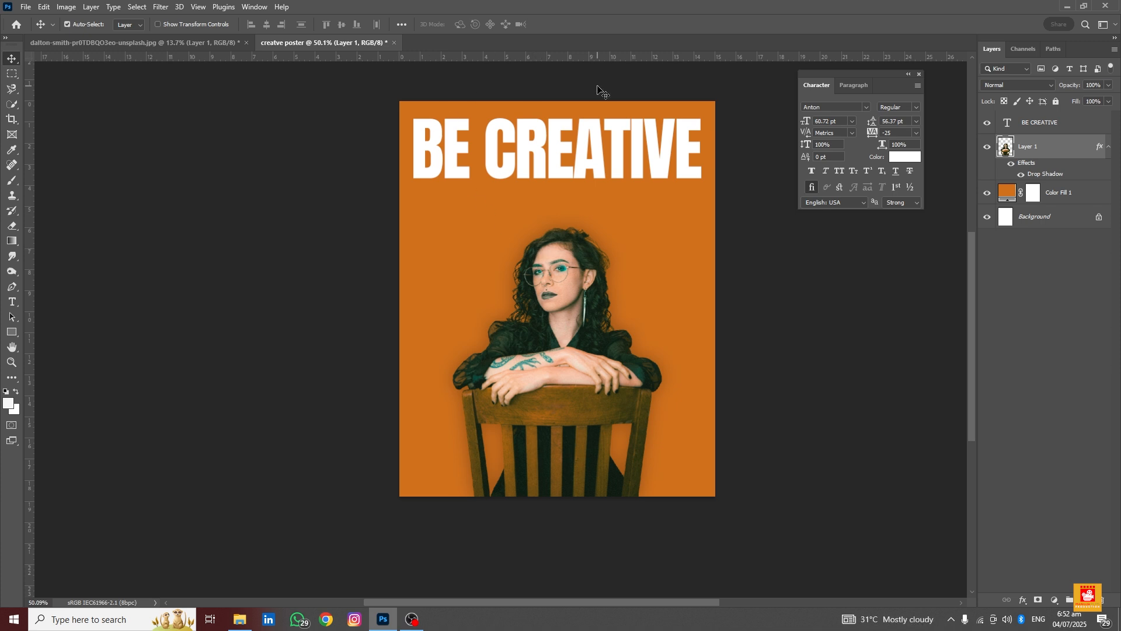
key(ctrl+z)
key(ctrl+z)
key(ctrl+z)
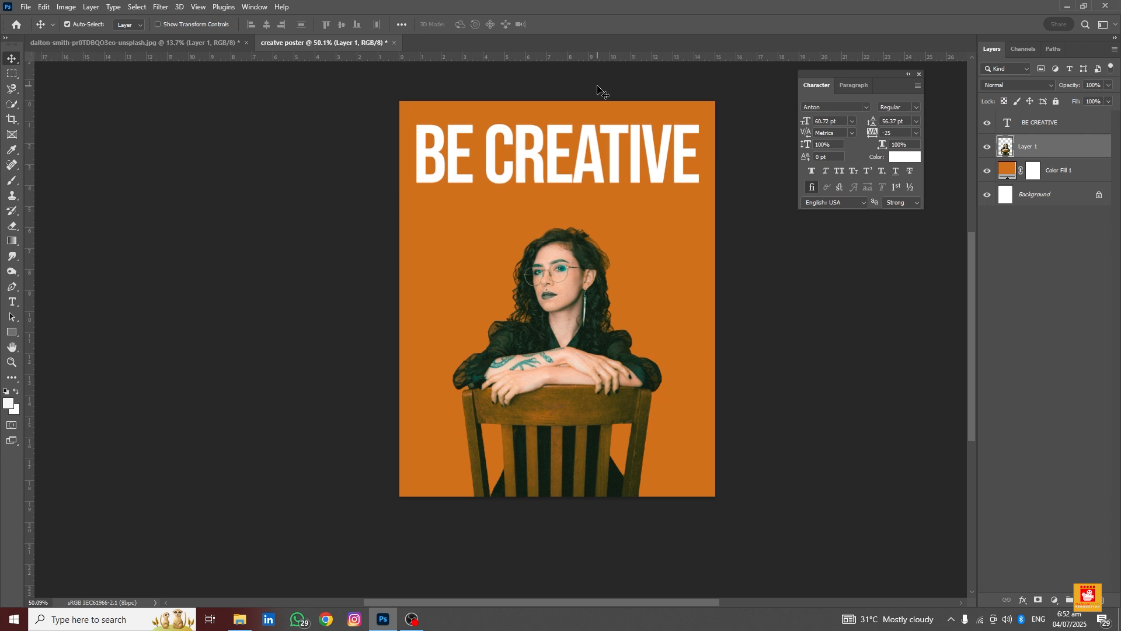
key(ctrl+z)
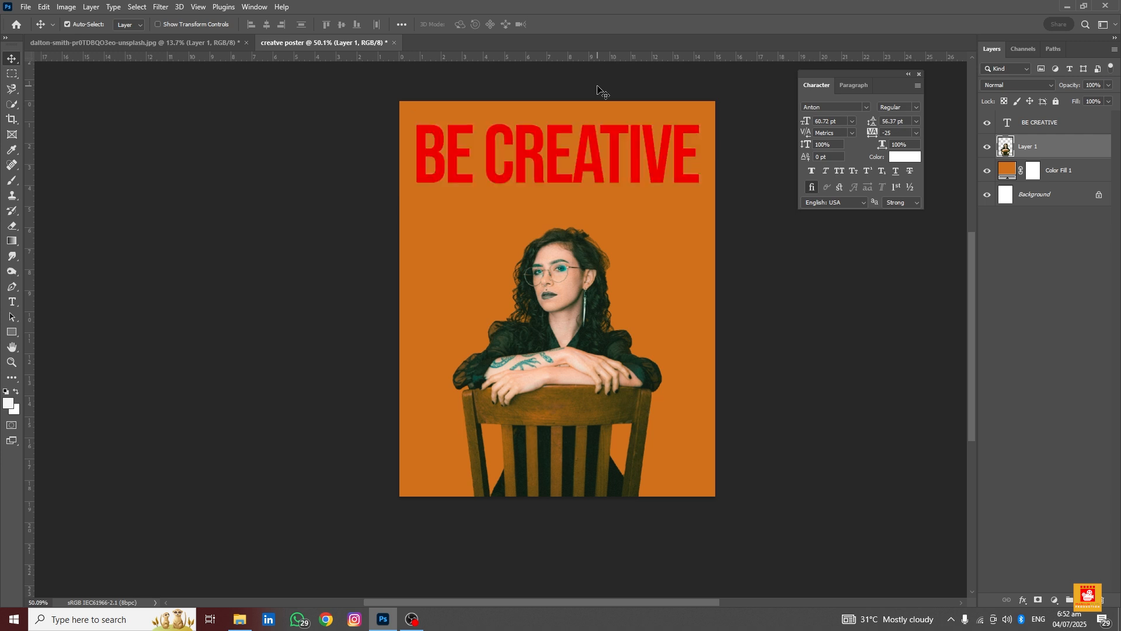
key(ctrl+z)
key(ctrl+z)
key(ctrl+z)
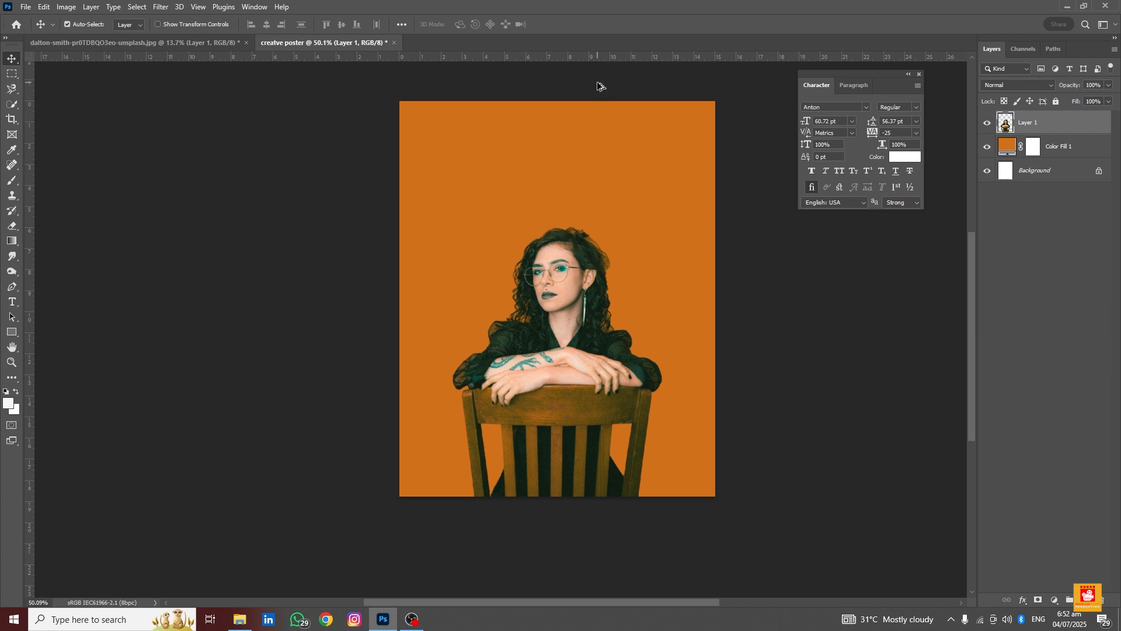
key(ctrl+Tab)
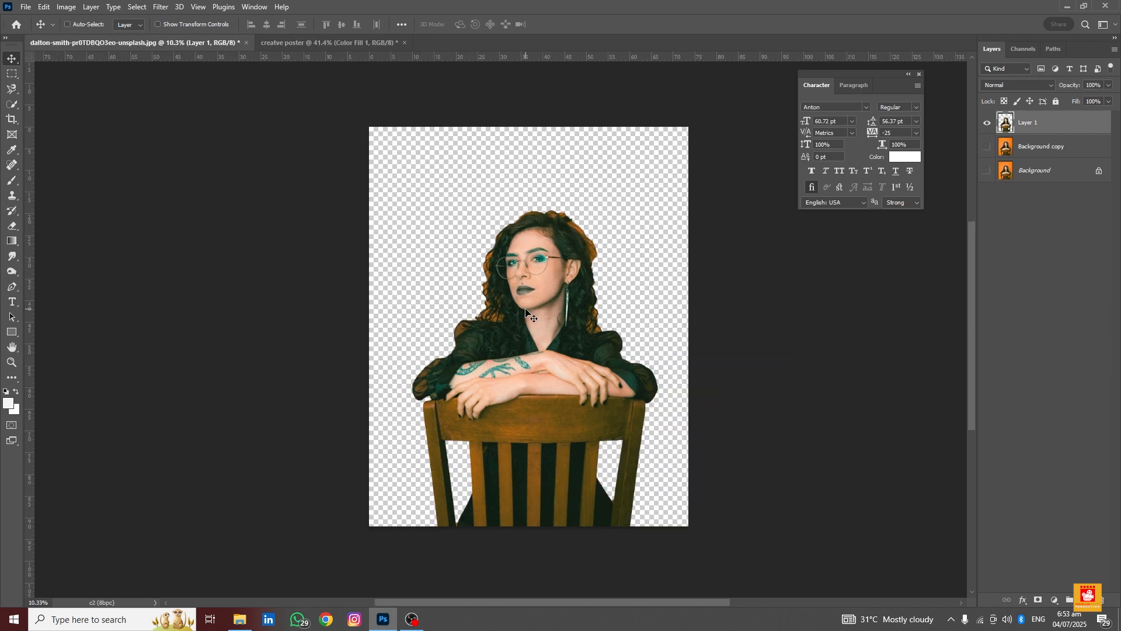